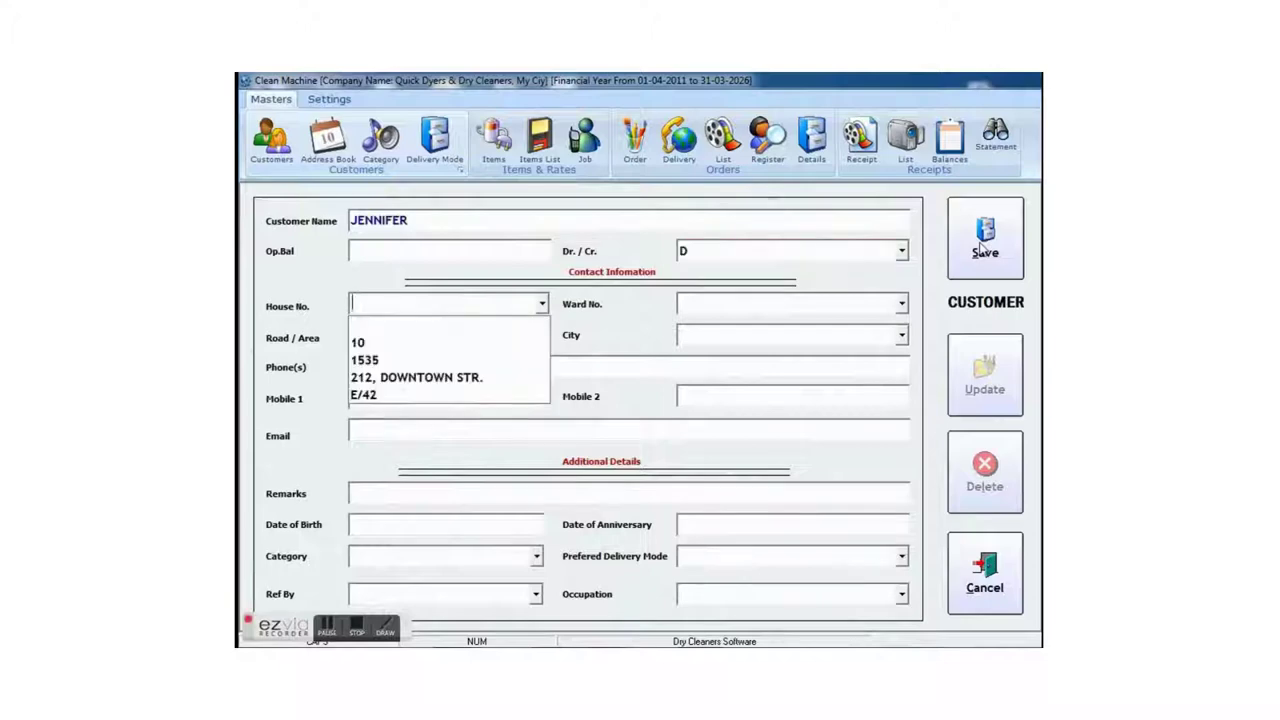
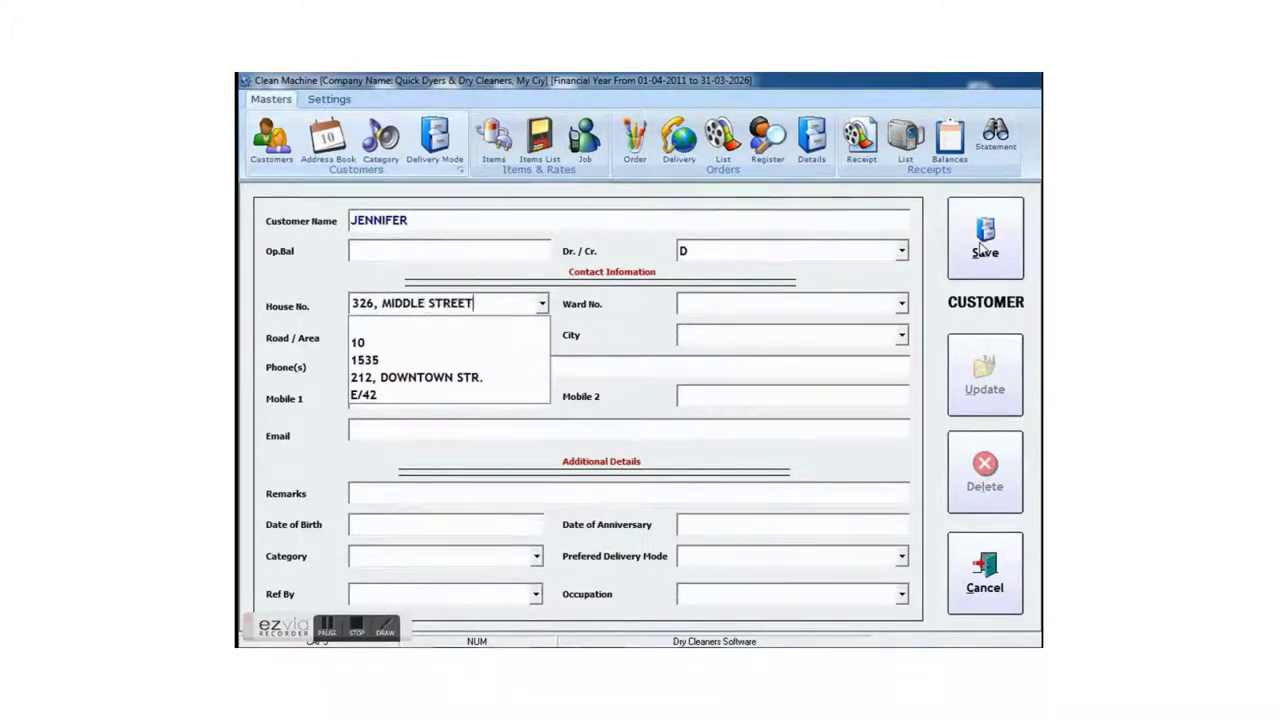
# - Enter the customer's house address and pick the ward, area and city from the drop-downs
pyautogui.press('Tab')
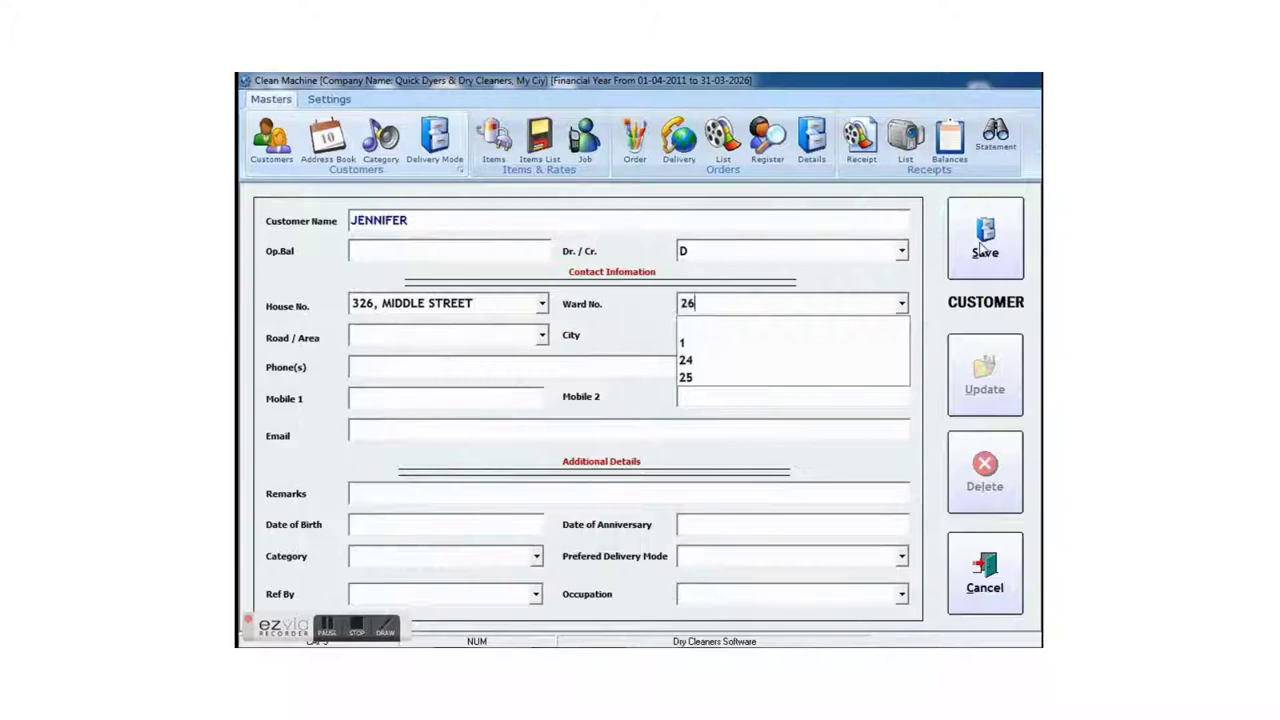
pyautogui.press('Tab')
pyautogui.press('Down')
pyautogui.press('Down')
pyautogui.press('Down')
pyautogui.press('Down')
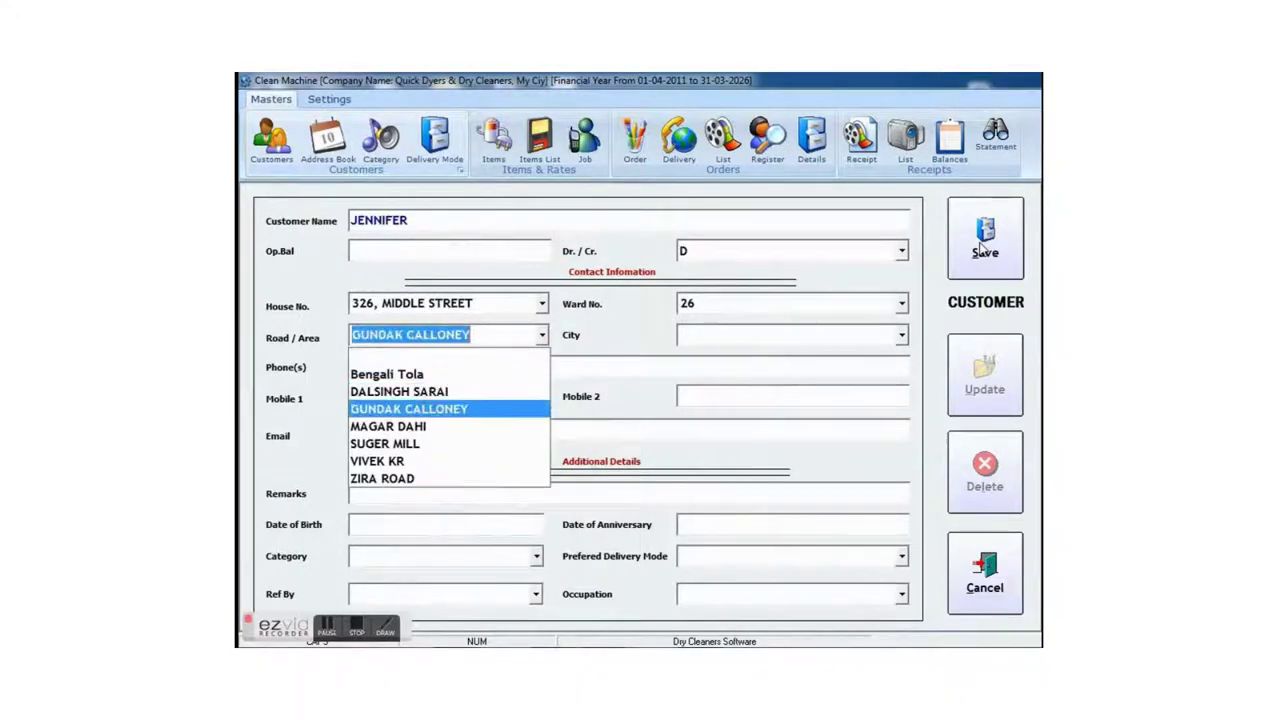
pyautogui.press('Up')
pyautogui.press('Tab')
pyautogui.press('Down')
pyautogui.press('Down')
pyautogui.press('Down')
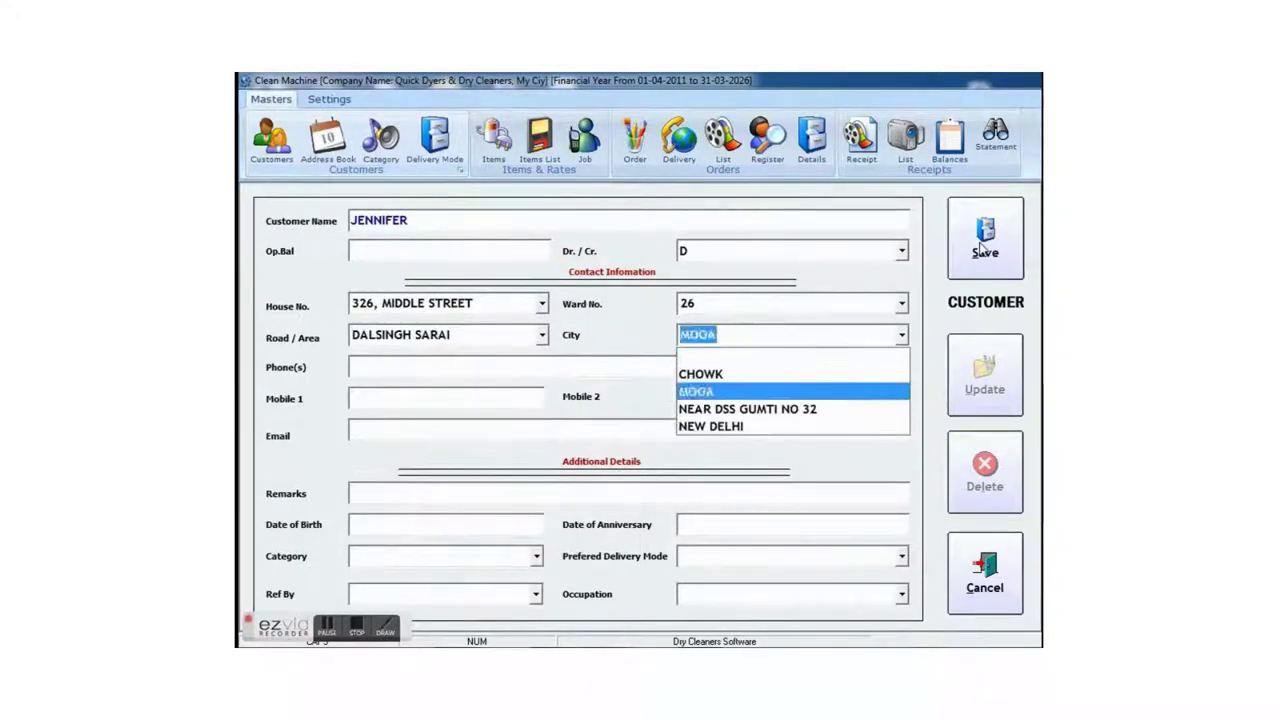
pyautogui.press('Down')
pyautogui.press('Down')
pyautogui.press('Tab')
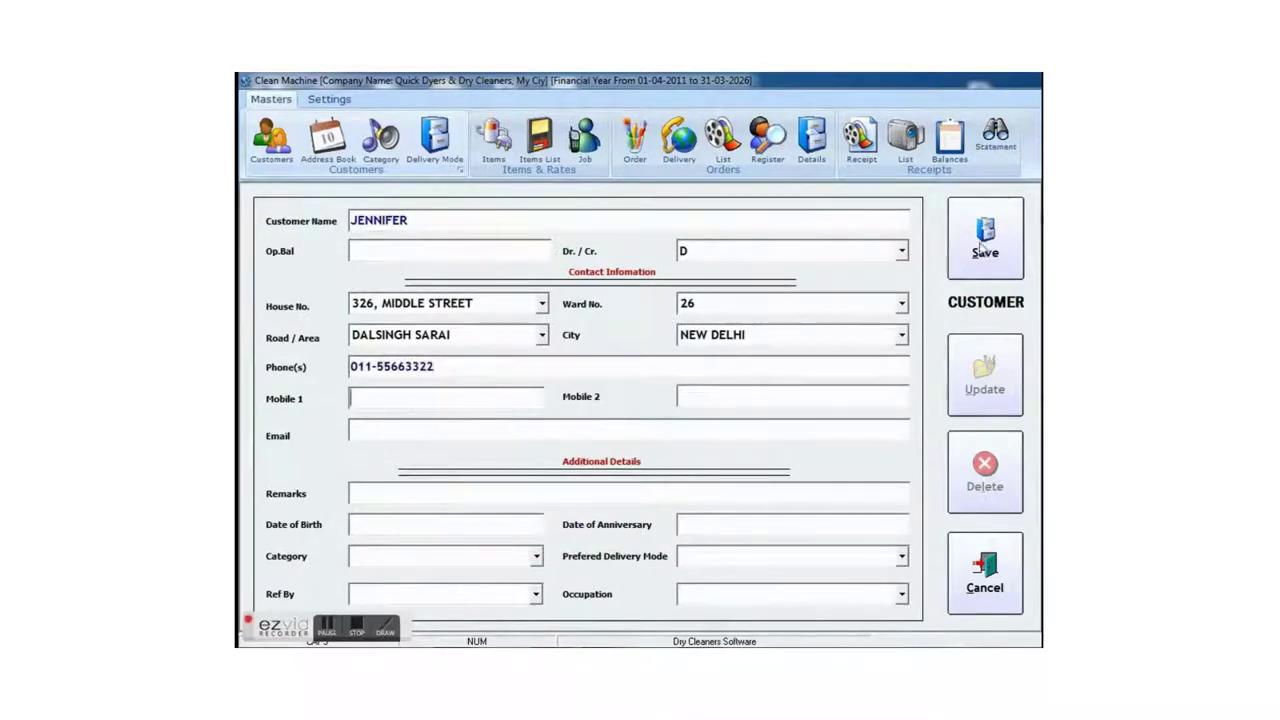
# - Fill in the customer's phone, mobile numbers and e-mail address, and start the 'Regular Customer' remark
pyautogui.press('Tab')
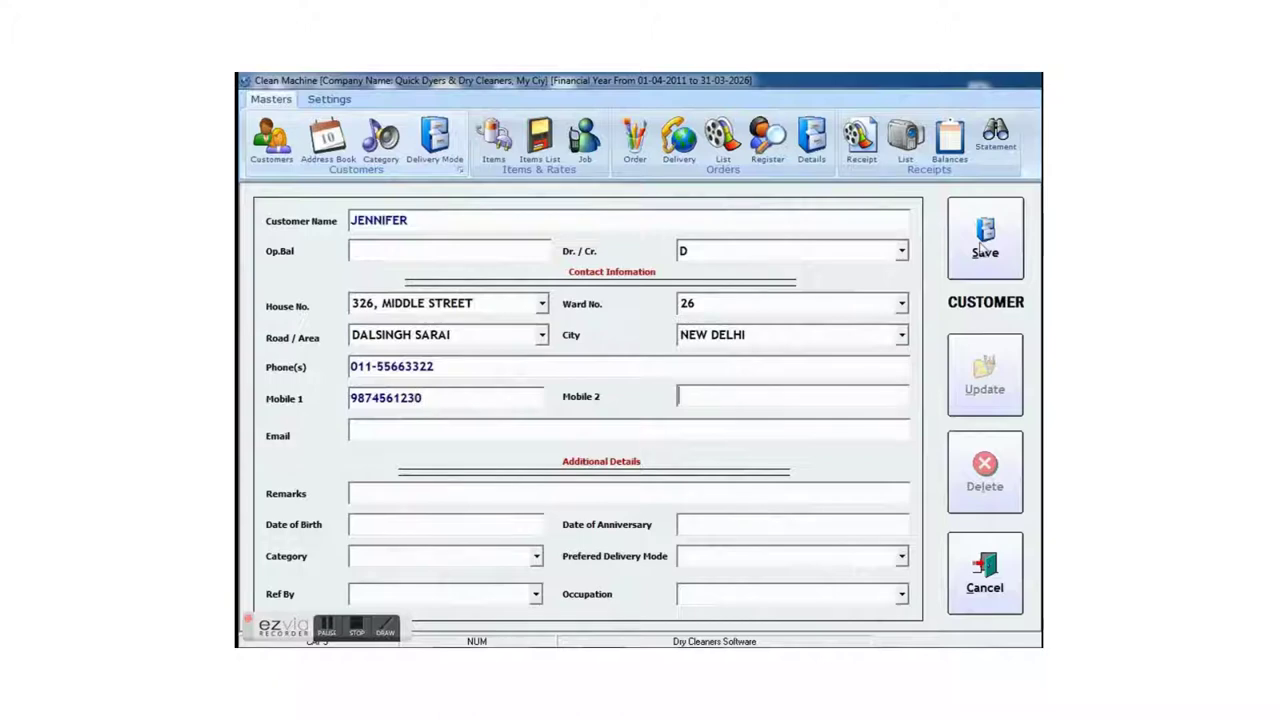
pyautogui.write('1234567890')
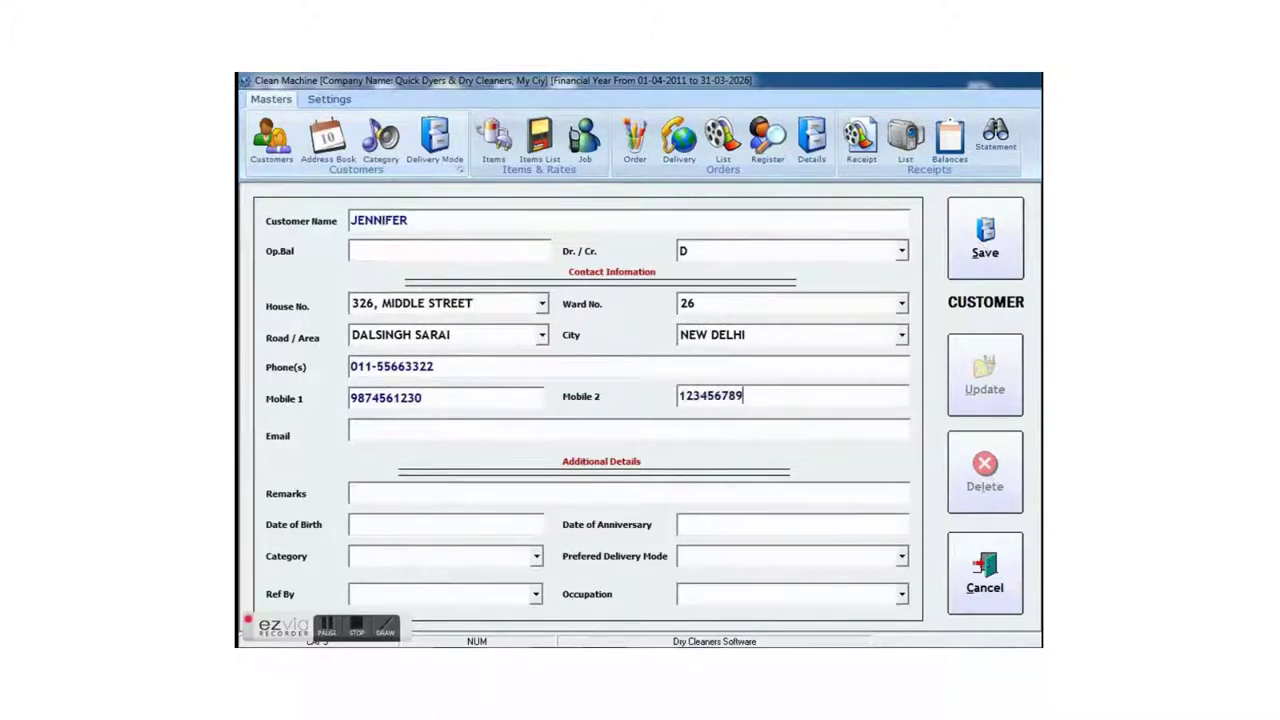
pyautogui.press('Tab')
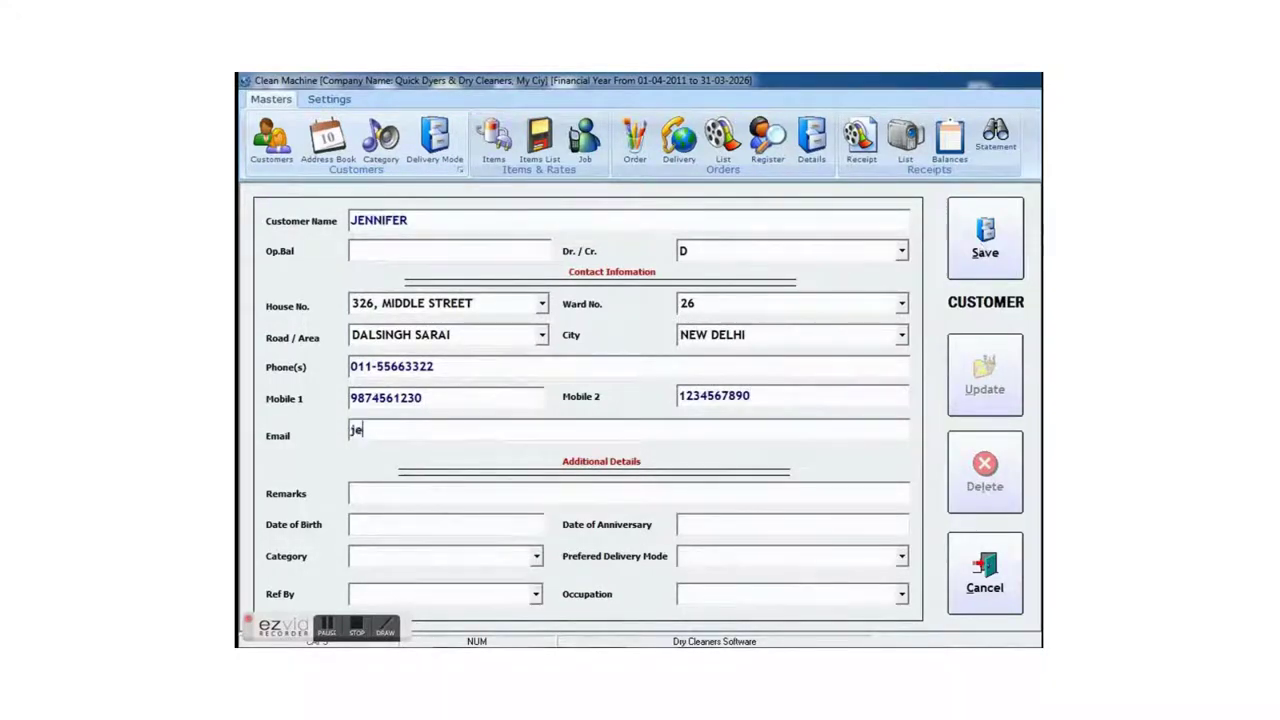
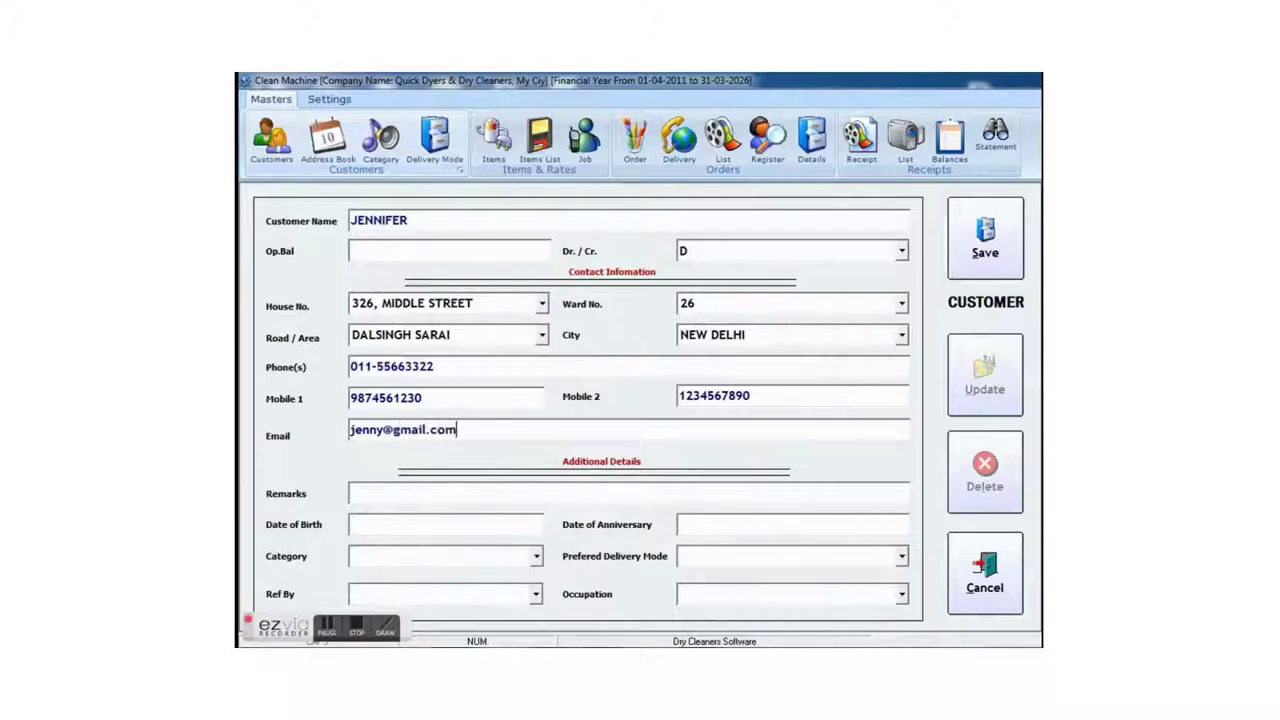
pyautogui.press('Tab')
pyautogui.write('Regular Customer')
# - Enter date of birth 15-11-1980 and anniversary date 10-10-2010
pyautogui.press('Tab')
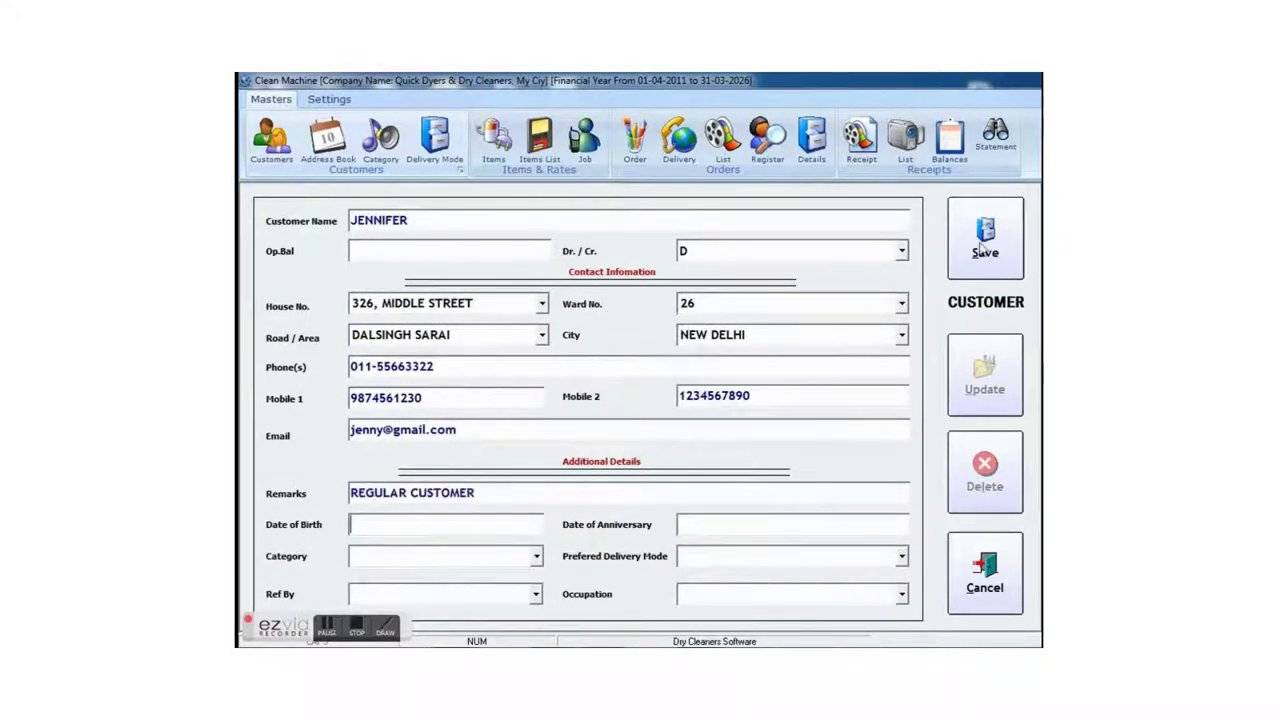
pyautogui.write('15-11-')
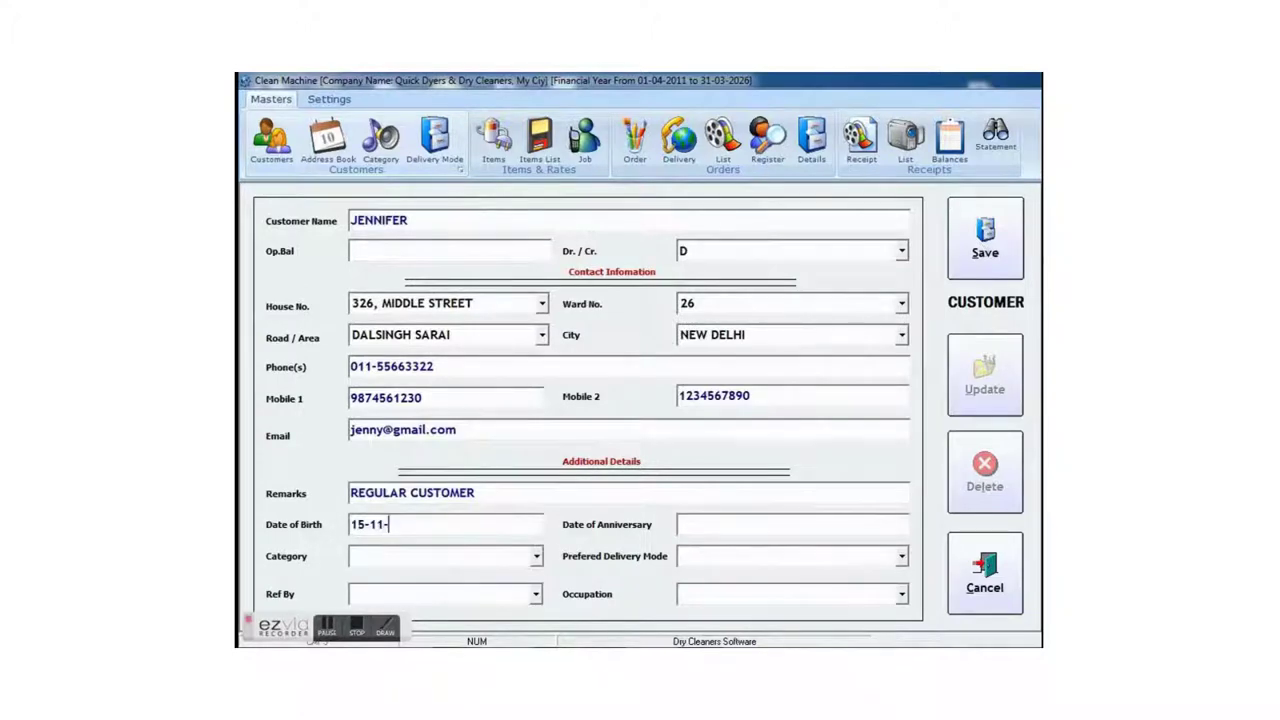
pyautogui.write('1980')
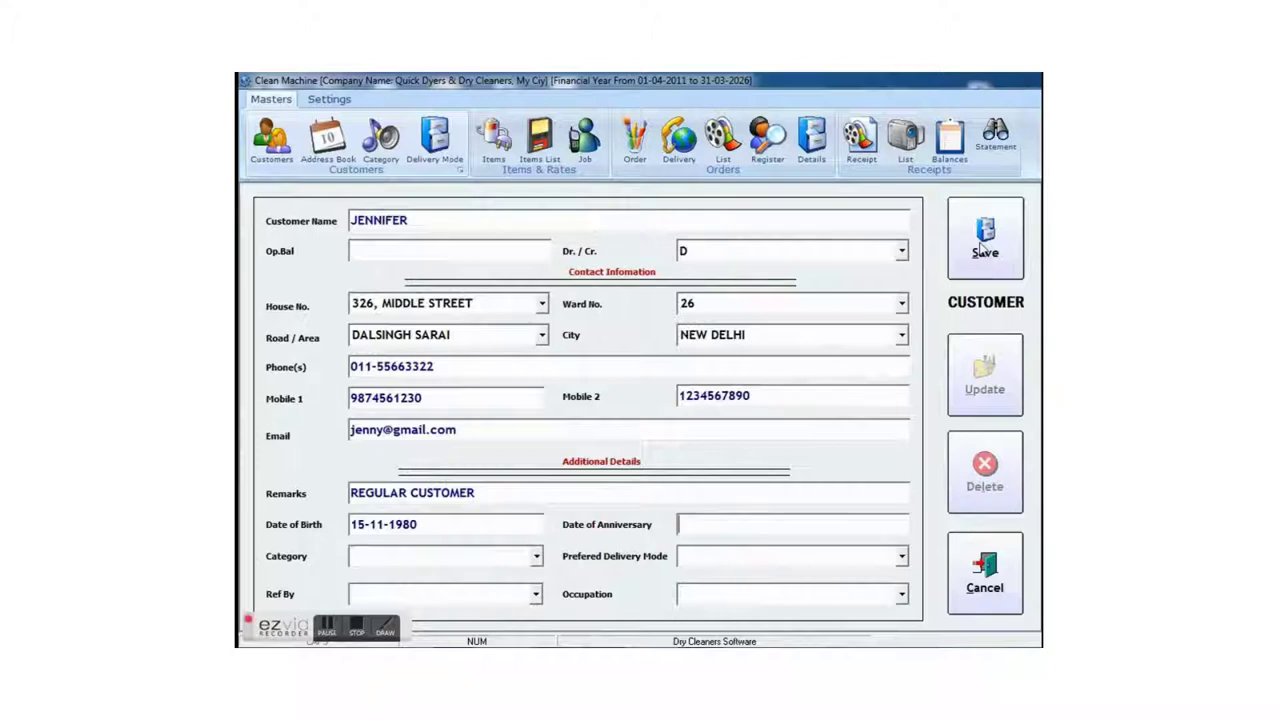
pyautogui.press('Tab')
pyautogui.write('10-4')
pyautogui.press('BackSpace')
pyautogui.write('10-2010')
# - Set category N.A., HOME DELIVERY, the doctor referrer and occupation Doctor, then save the account
pyautogui.press('Tab')
pyautogui.write('N')
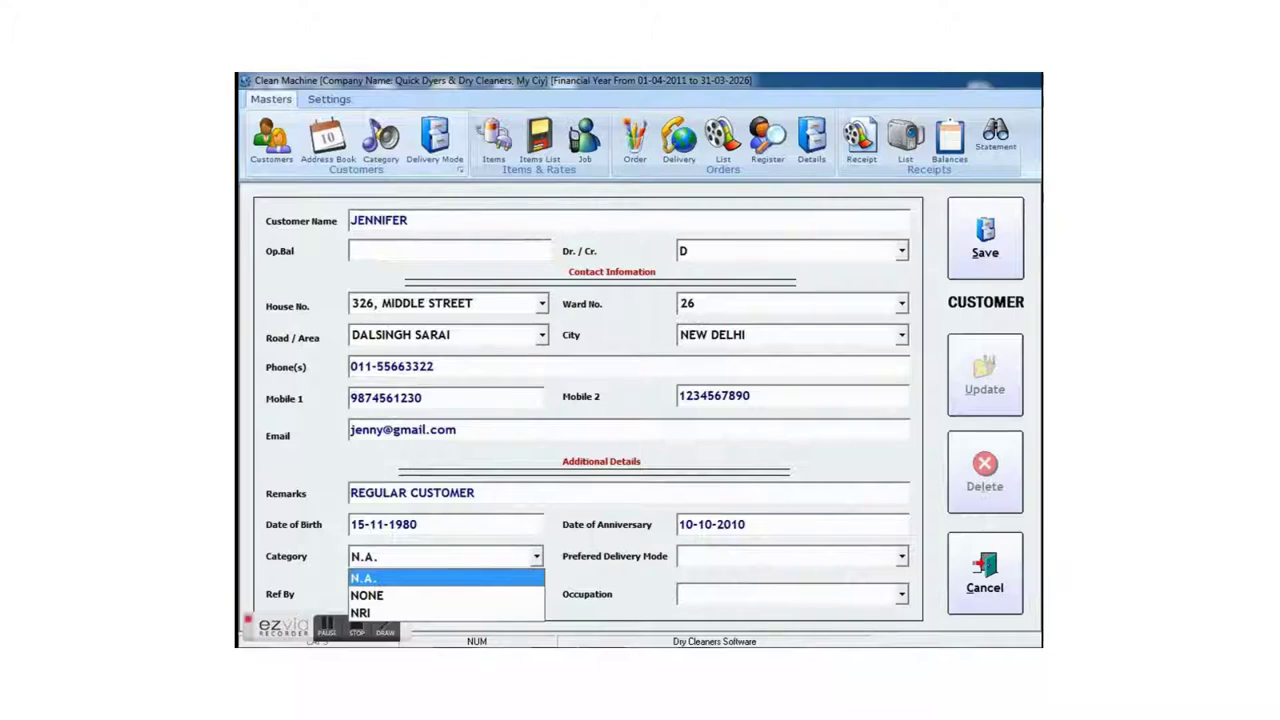
pyautogui.press('Tab')
pyautogui.write('NG')
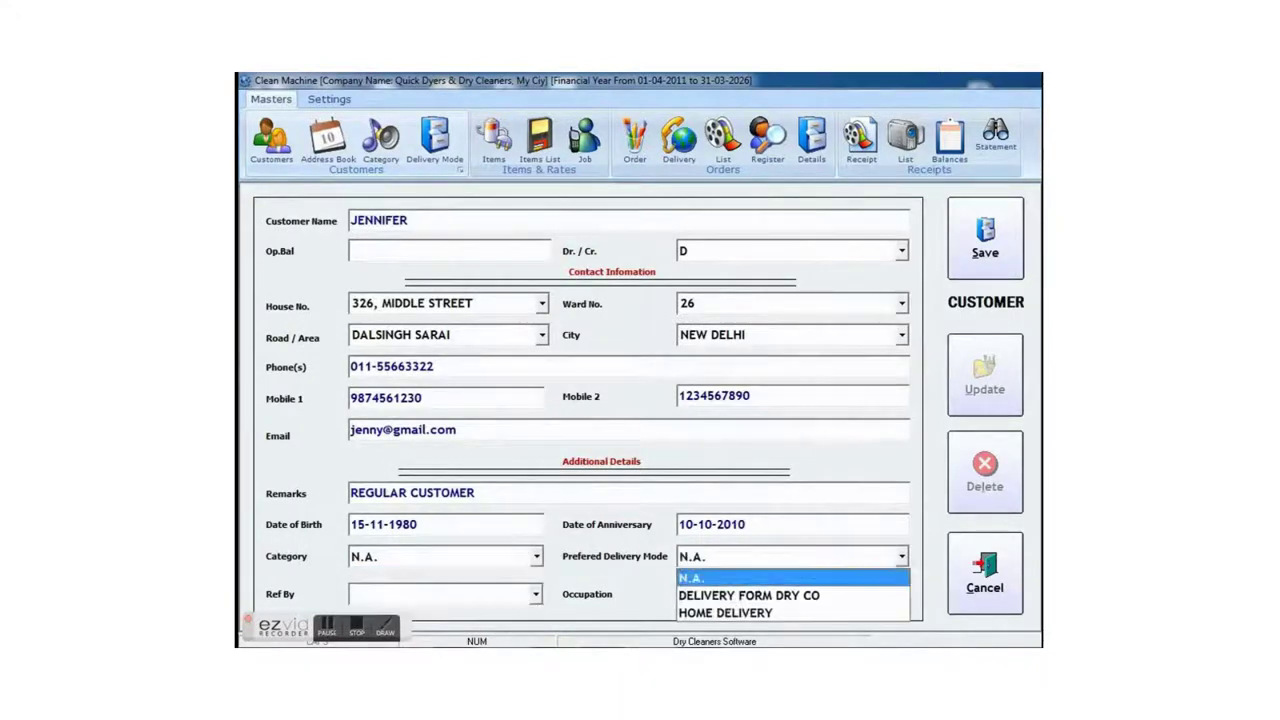
pyautogui.write('HOME DELIVERY')
pyautogui.press('Tab')
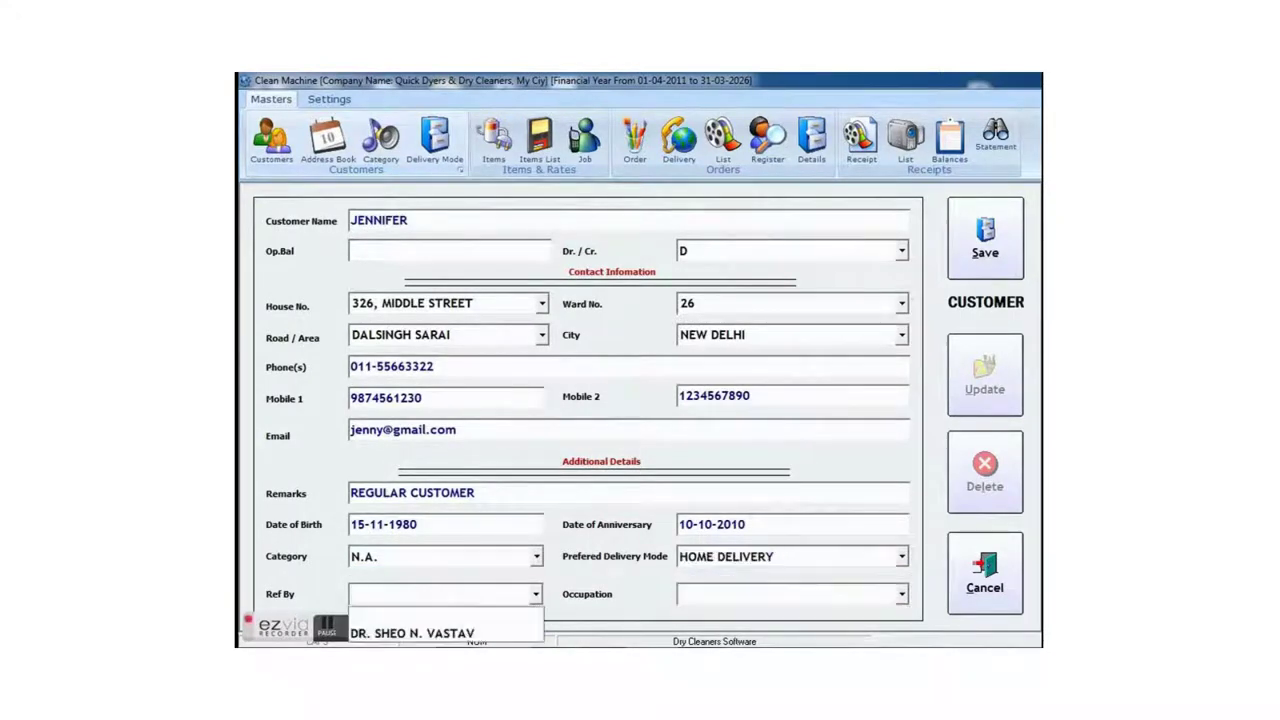
pyautogui.press('Tab')
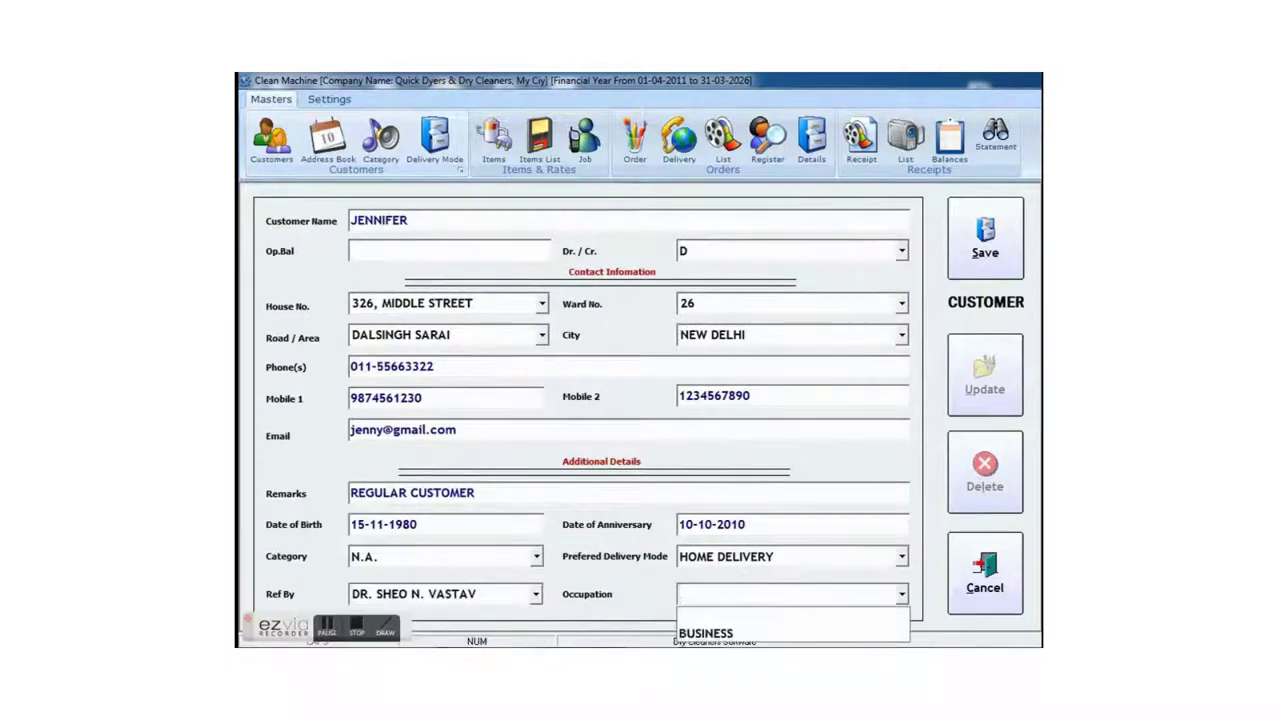
pyautogui.write('Doctor')
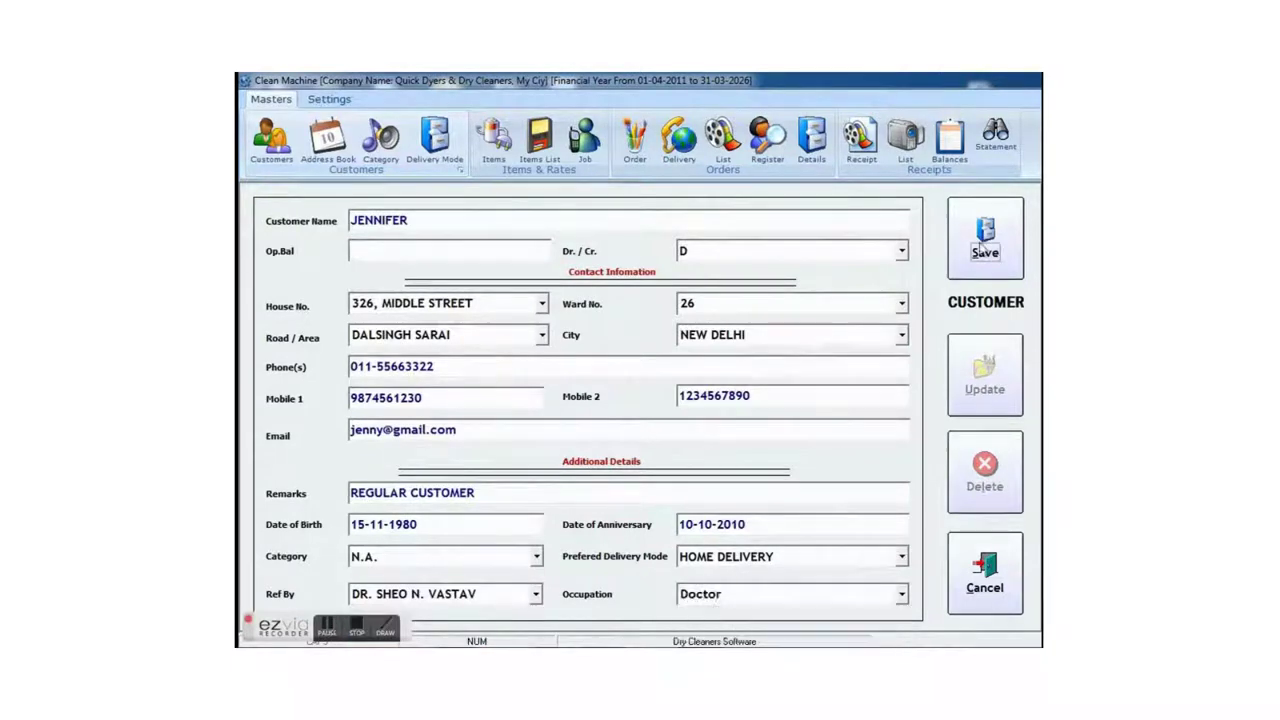
pyautogui.click(985, 250)
pyautogui.press('Return')
# - Close the customer form and find the new customer in the Address Book by partial Mobile1 number
pyautogui.press('Escape')
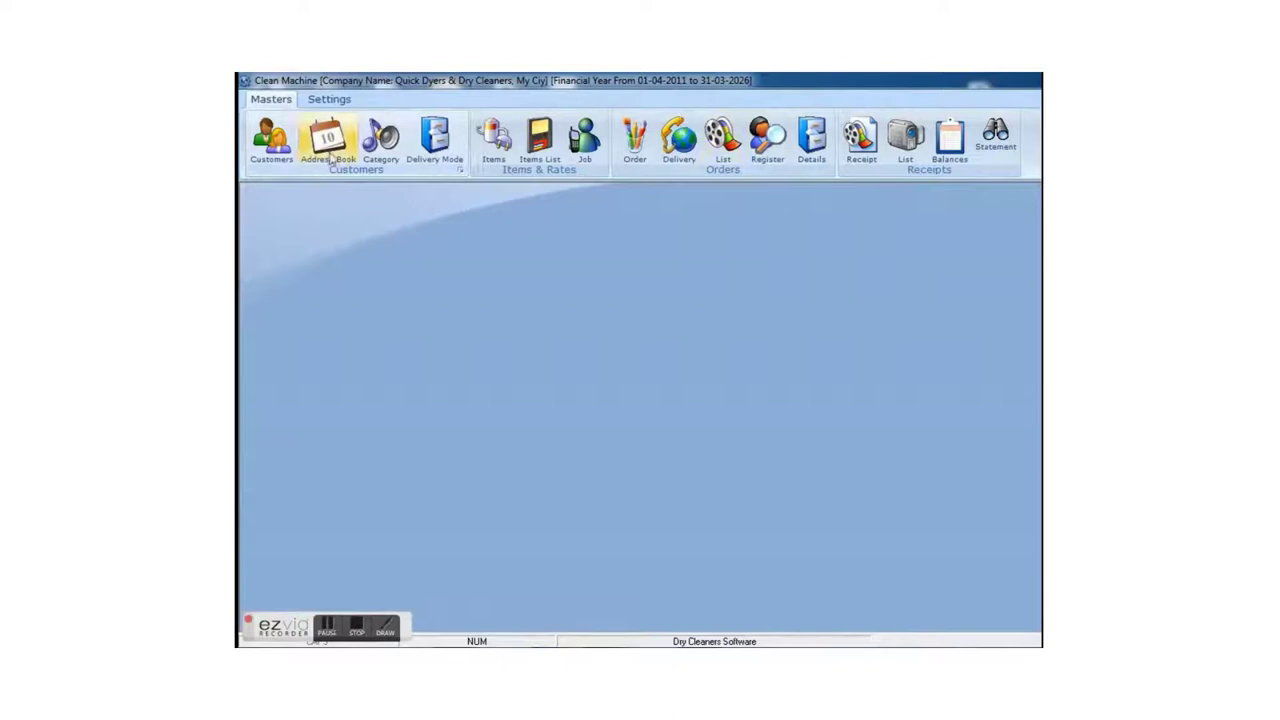
pyautogui.click(328, 140)
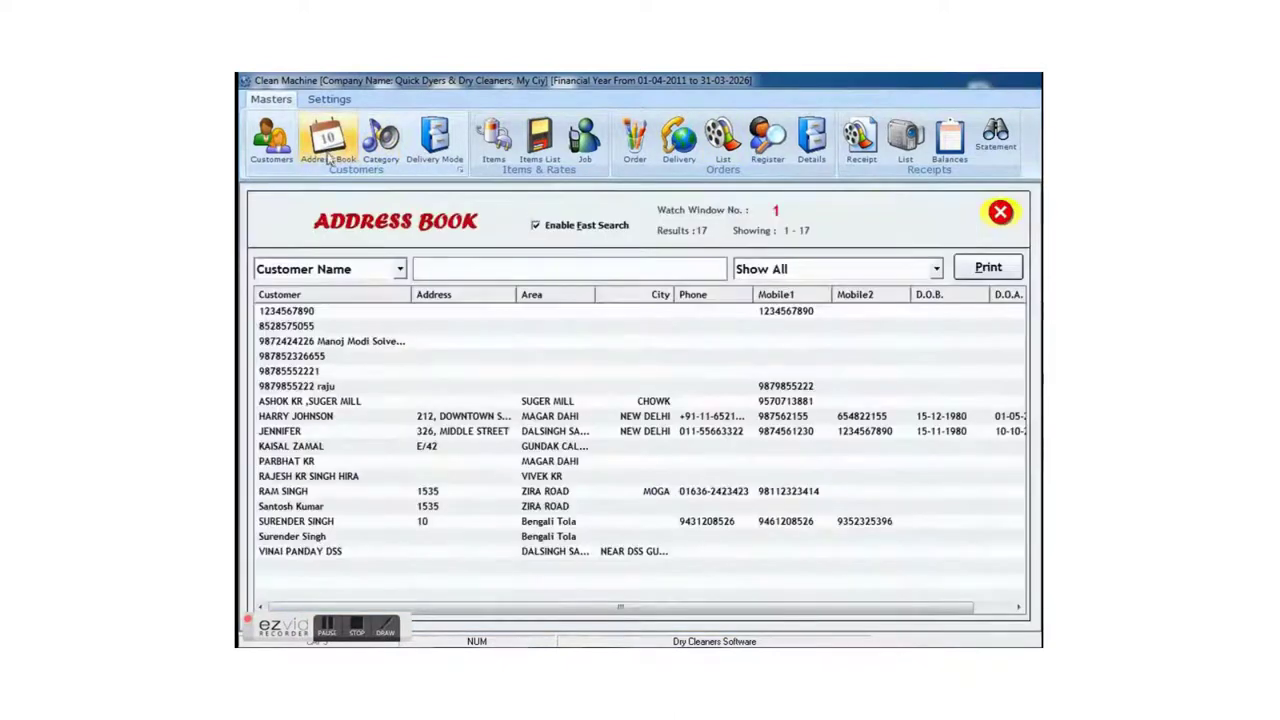
pyautogui.click(395, 268)
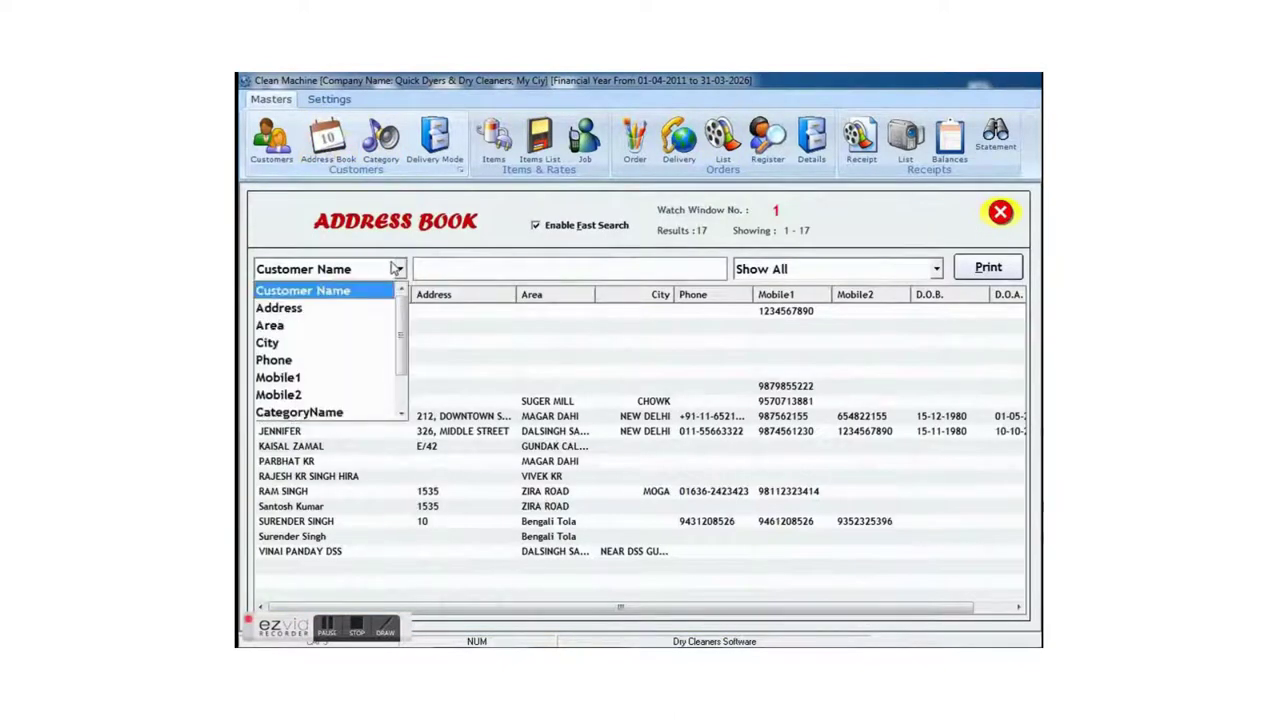
pyautogui.click(390, 375)
pyautogui.write('9874')
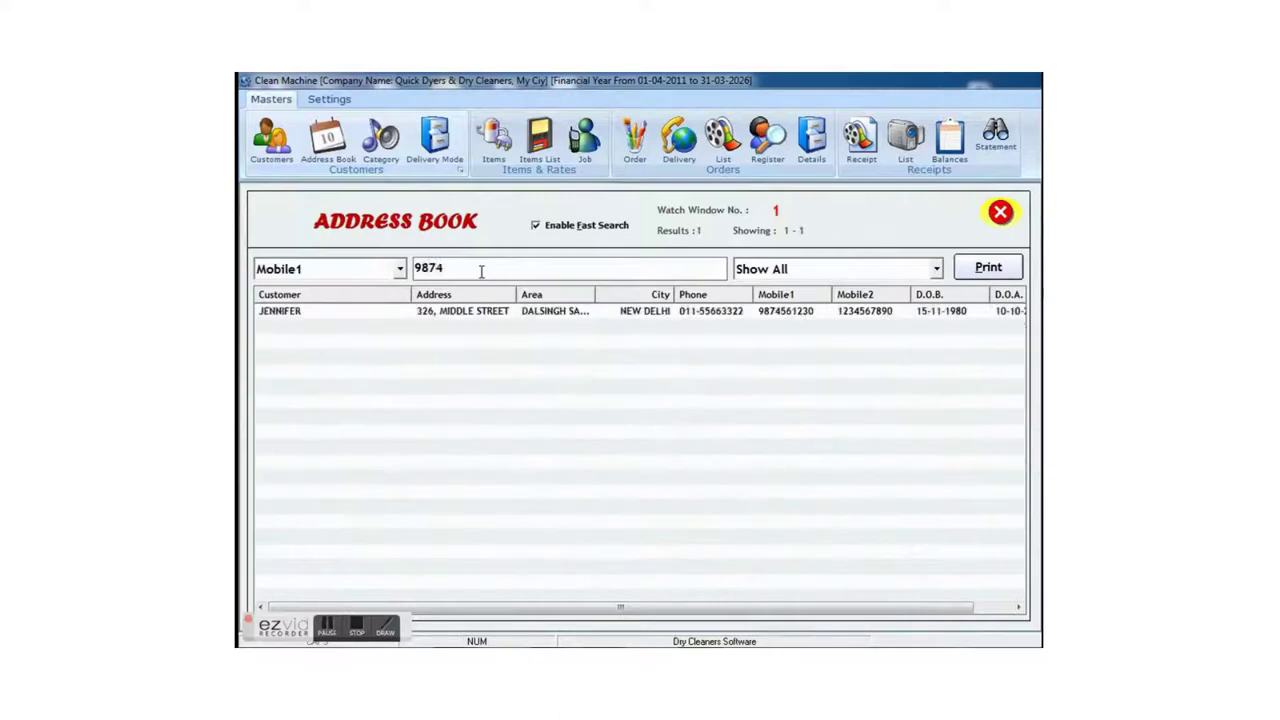
pyautogui.press('BackSpace')
pyautogui.press('Escape')
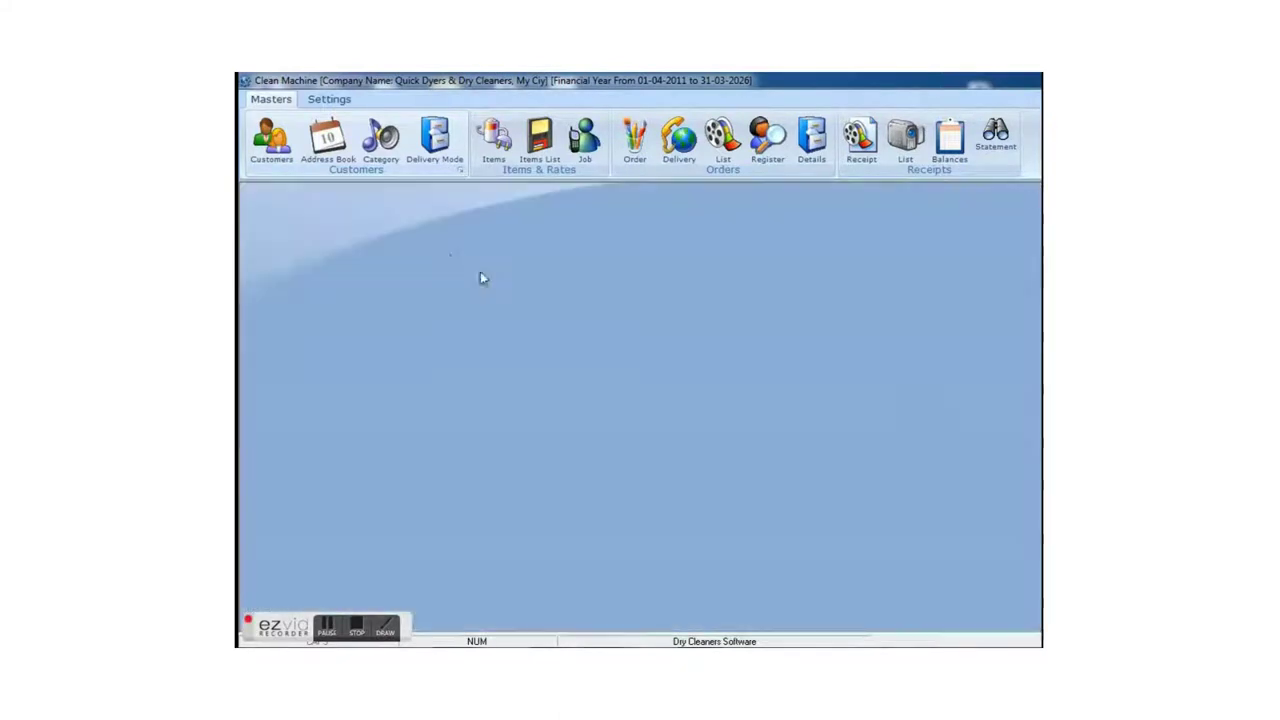
# - Create a new item COAT WITH PANT with short name CWP and 2 tags
pyautogui.click(493, 145)
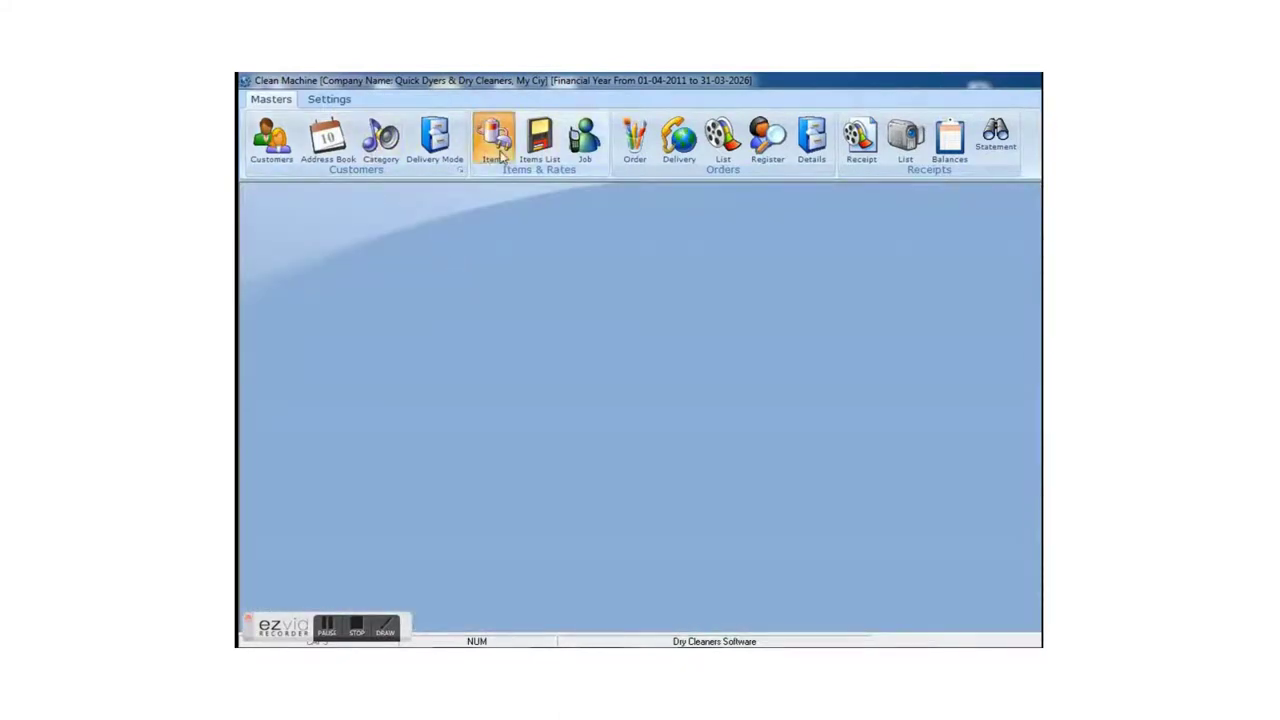
pyautogui.click(1008, 250)
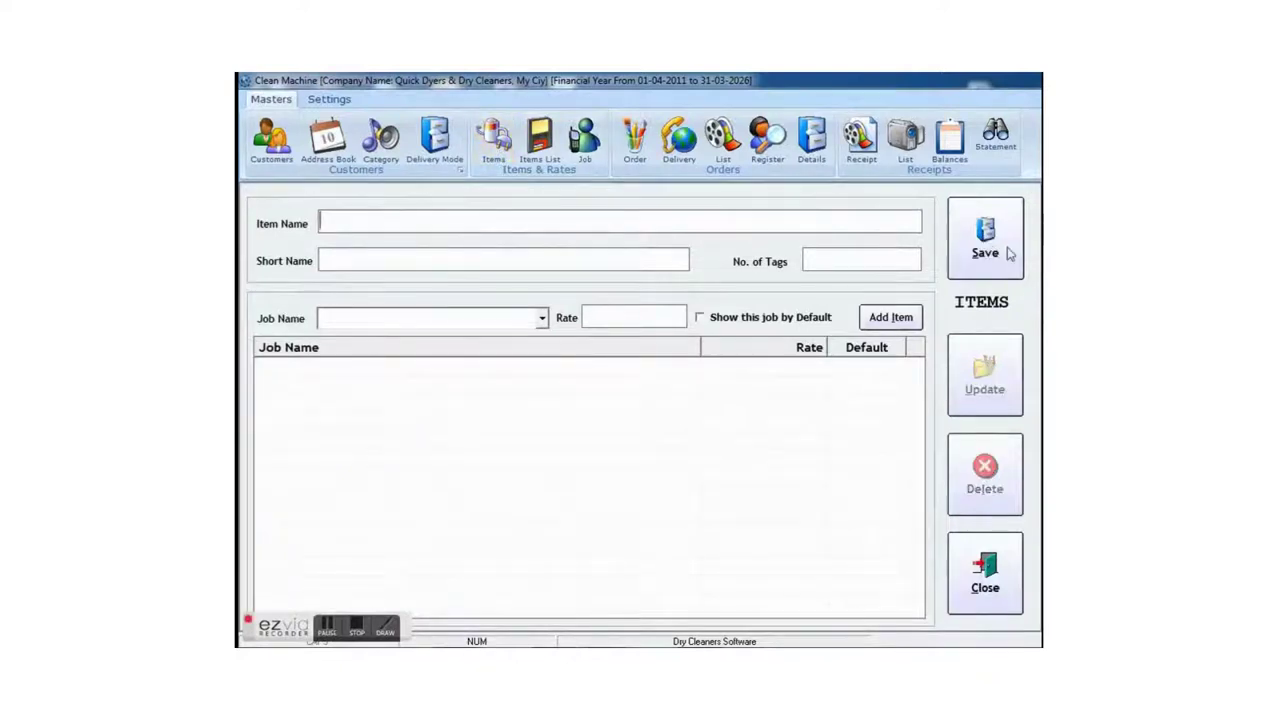
pyautogui.write('COAT WITH PANT')
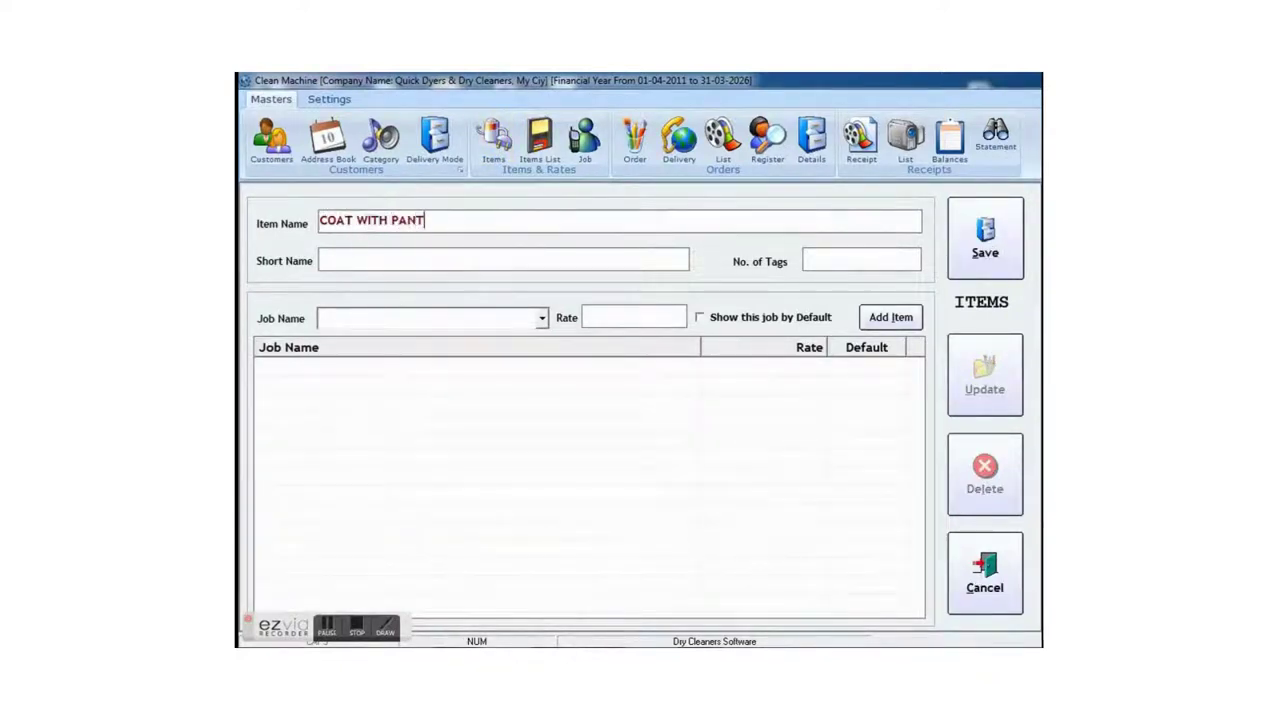
pyautogui.press('Tab')
pyautogui.write('CWP')
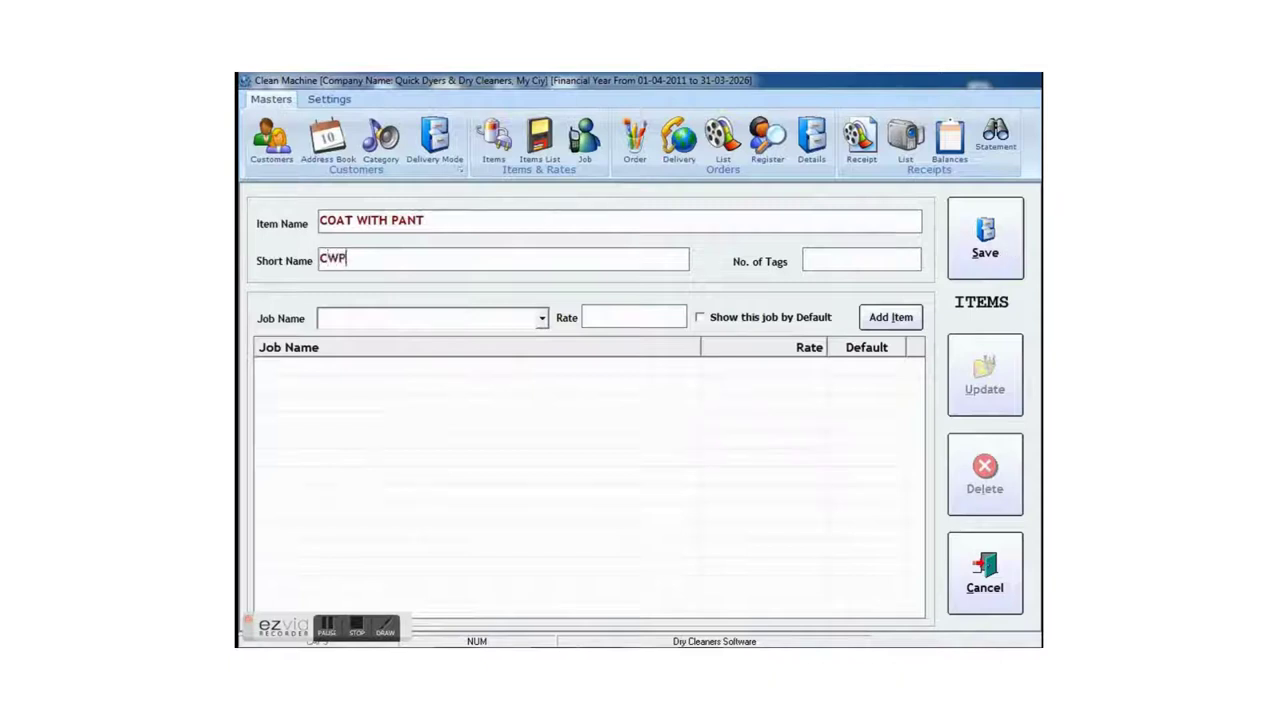
pyautogui.press('Tab')
pyautogui.write('2')
pyautogui.press('Tab')
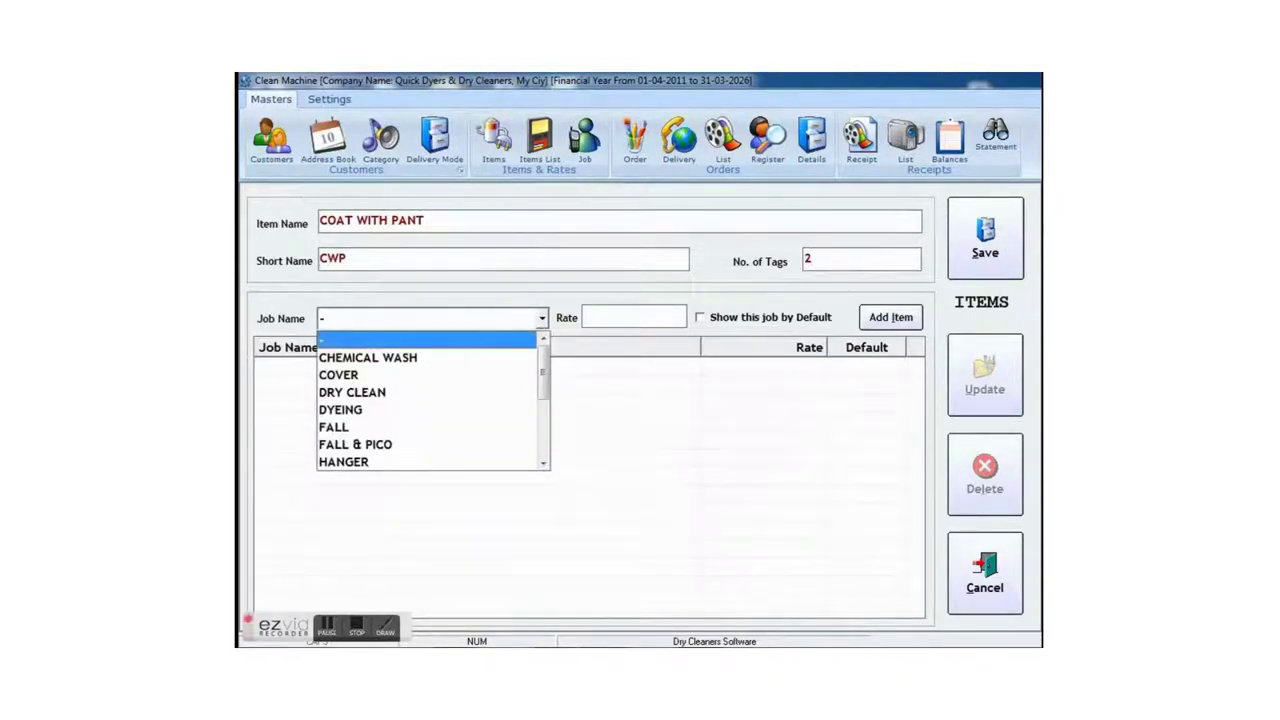
# - Add job rates CHEMICAL WASH 100 and DRY CLEAN 110, making DRY CLEAN the default
pyautogui.press('Down')
pyautogui.press('Tab')
pyautogui.write('10')
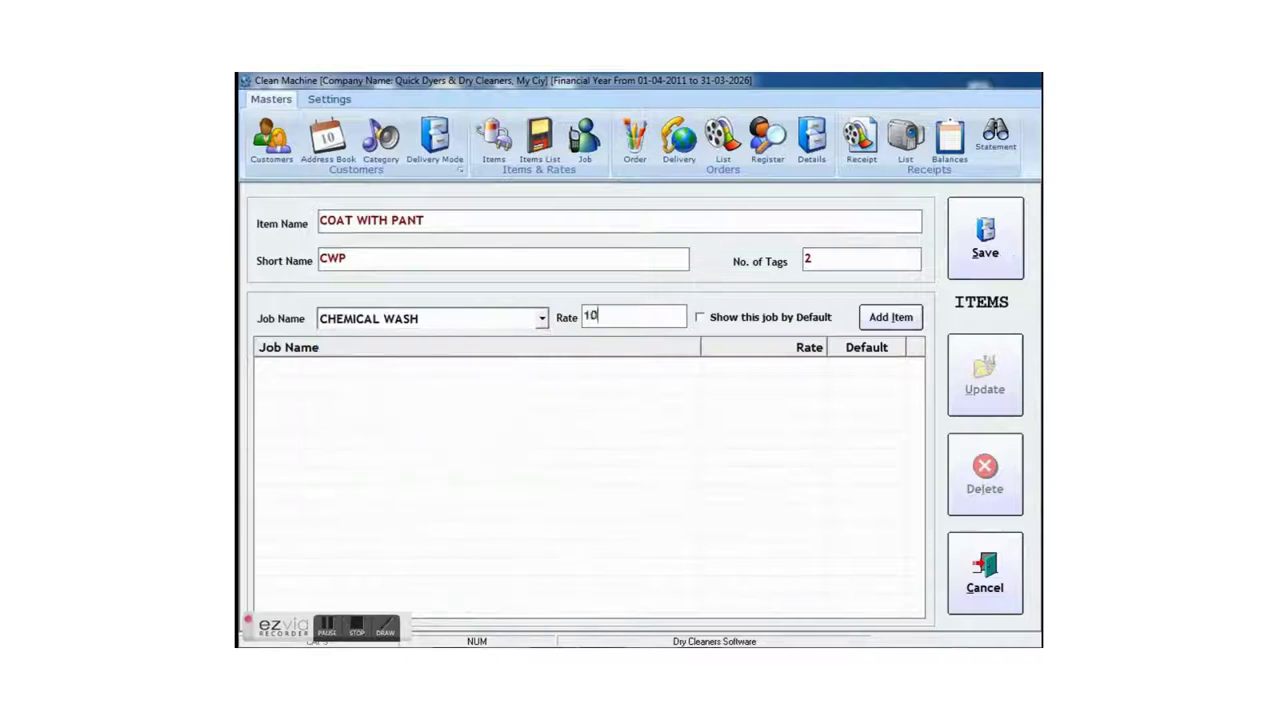
pyautogui.write('0')
pyautogui.press('Tab')
pyautogui.press('Tab')
pyautogui.press('Return')
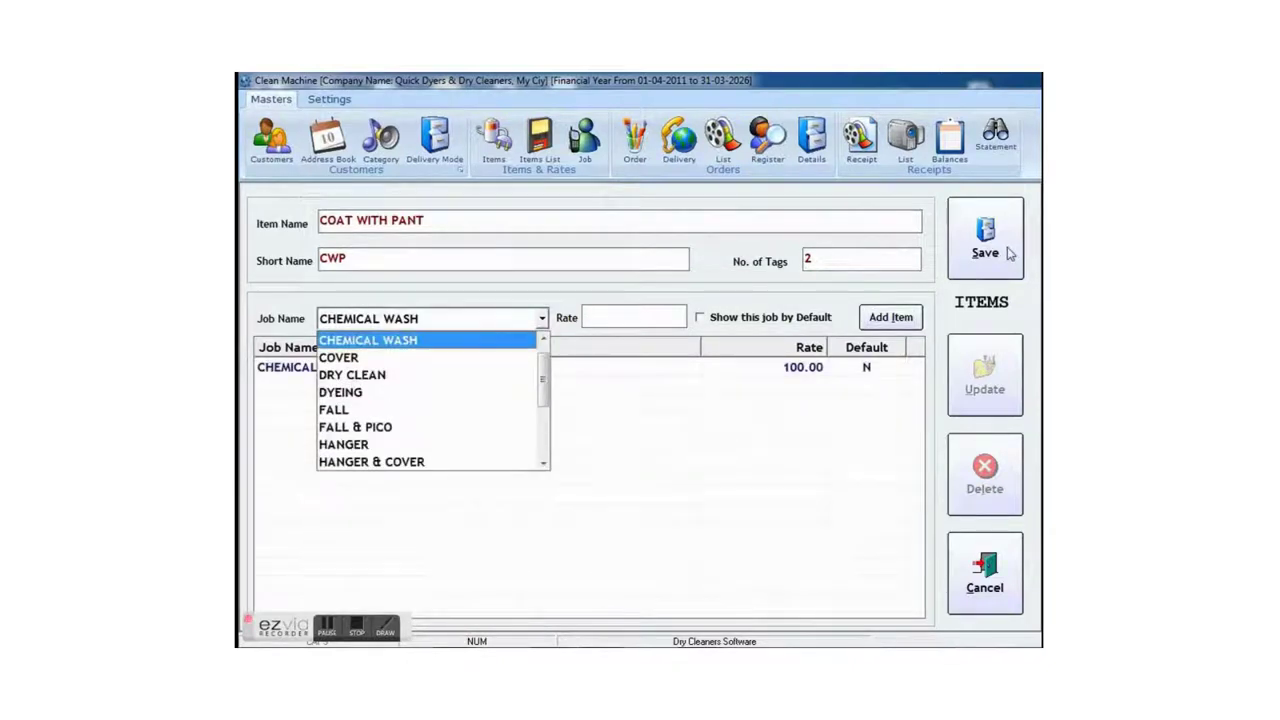
pyautogui.press('Down')
pyautogui.press('Down')
pyautogui.press('Down')
pyautogui.press('Down')
pyautogui.press('Down')
pyautogui.press('Down')
pyautogui.press('Down')
pyautogui.press('Down')
pyautogui.press('Down')
pyautogui.press('Down')
pyautogui.press('Down')
pyautogui.press('Down')
pyautogui.press('Up')
pyautogui.press('Up')
pyautogui.press('Up')
pyautogui.press('Up')
pyautogui.press('Up')
pyautogui.press('Up')
pyautogui.press('Up')
pyautogui.press('Up')
pyautogui.press('Up')
pyautogui.press('Up')
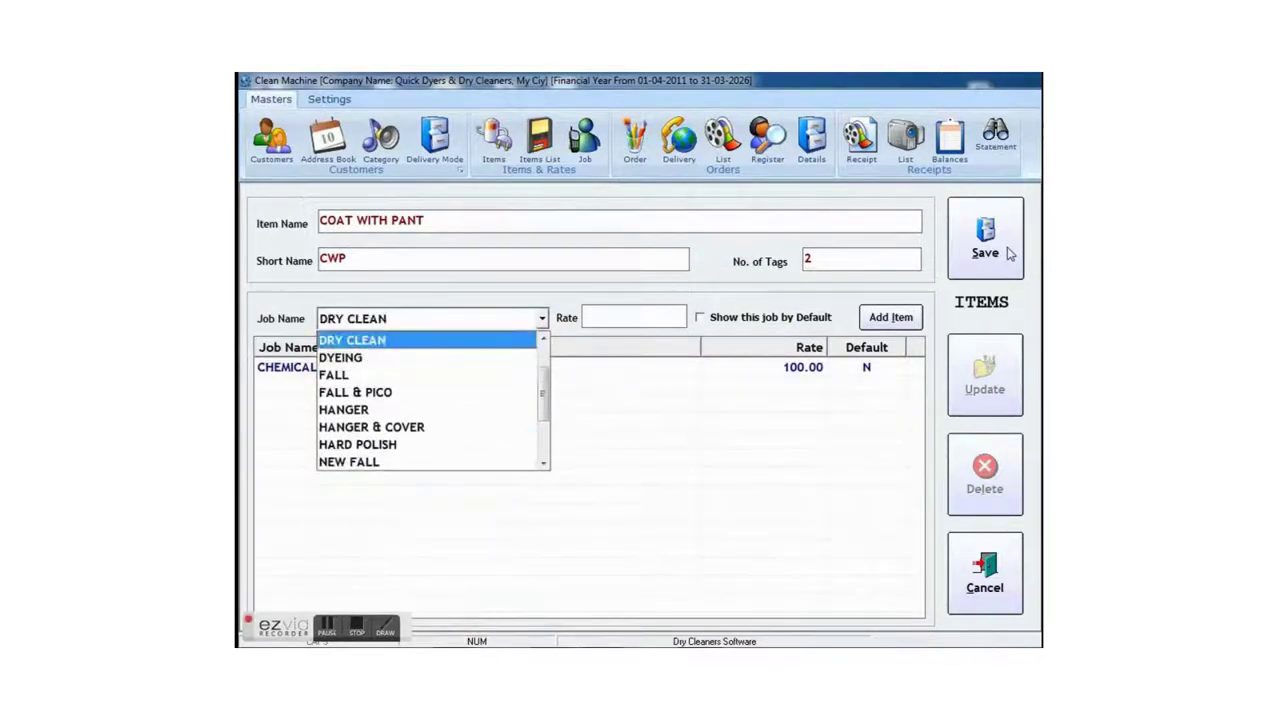
pyautogui.press('Tab')
pyautogui.write('110')
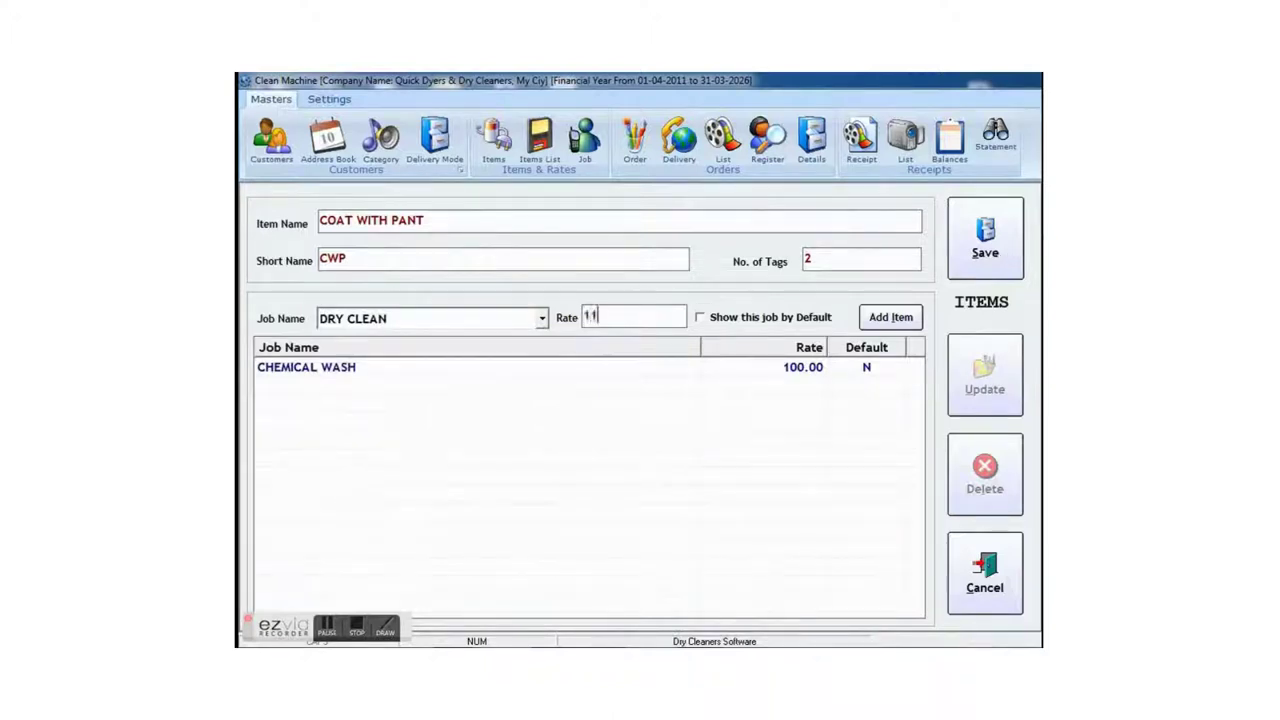
pyautogui.press('Tab')
pyautogui.press('space')
pyautogui.press('Tab')
pyautogui.press('Return')
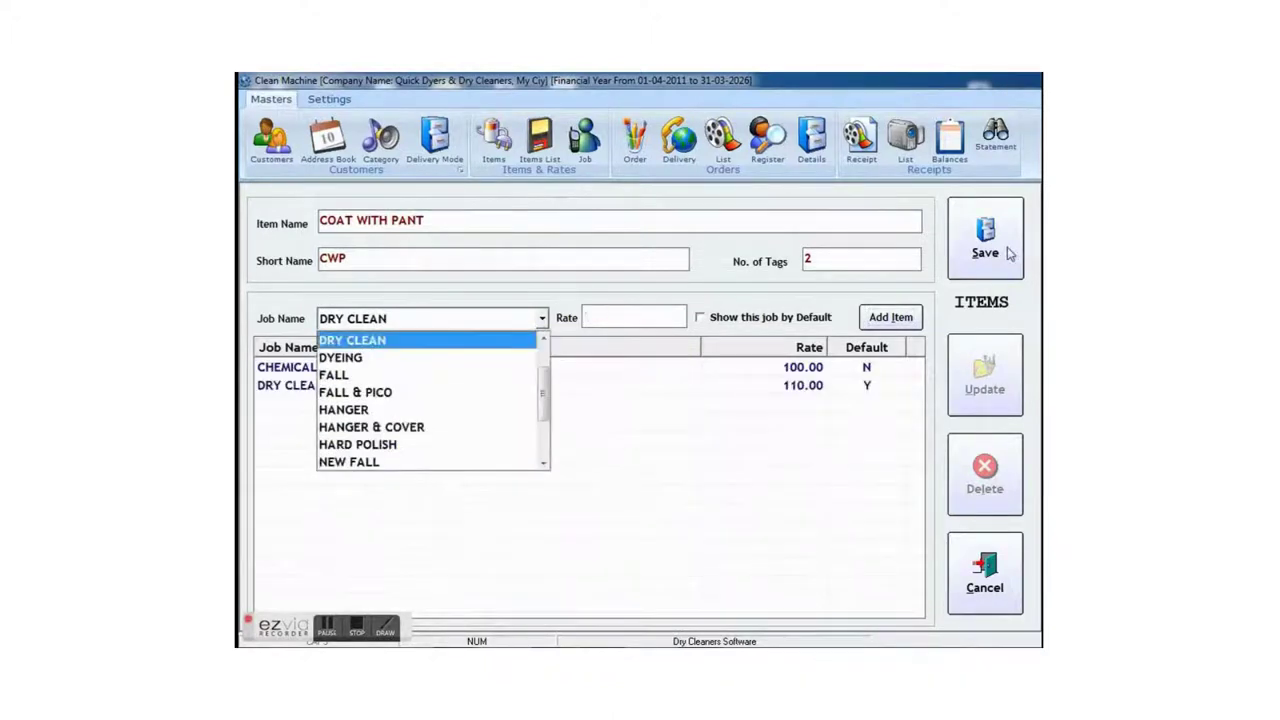
# - Add job rates HANGER 10, TAILORING 20 and COVER 50
pyautogui.press('Down')
pyautogui.press('Down')
pyautogui.press('Down')
pyautogui.press('Down')
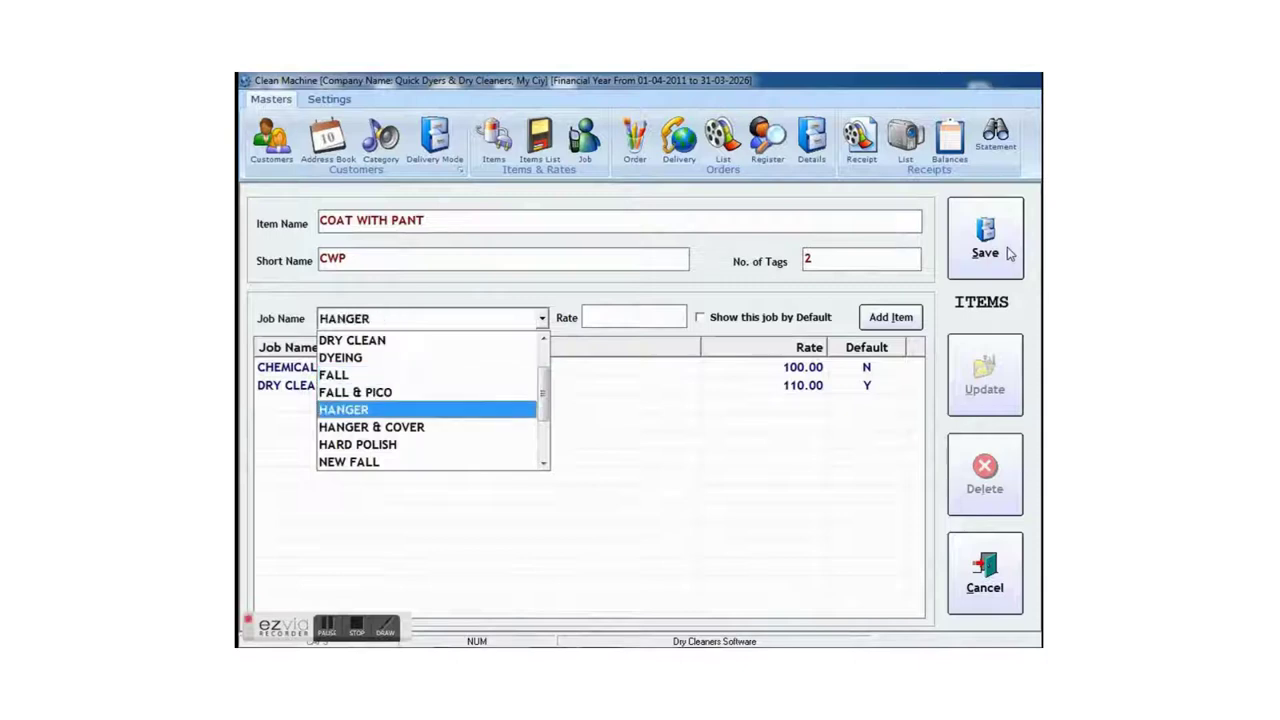
pyautogui.press('Tab')
pyautogui.write('1')
pyautogui.press('Return')
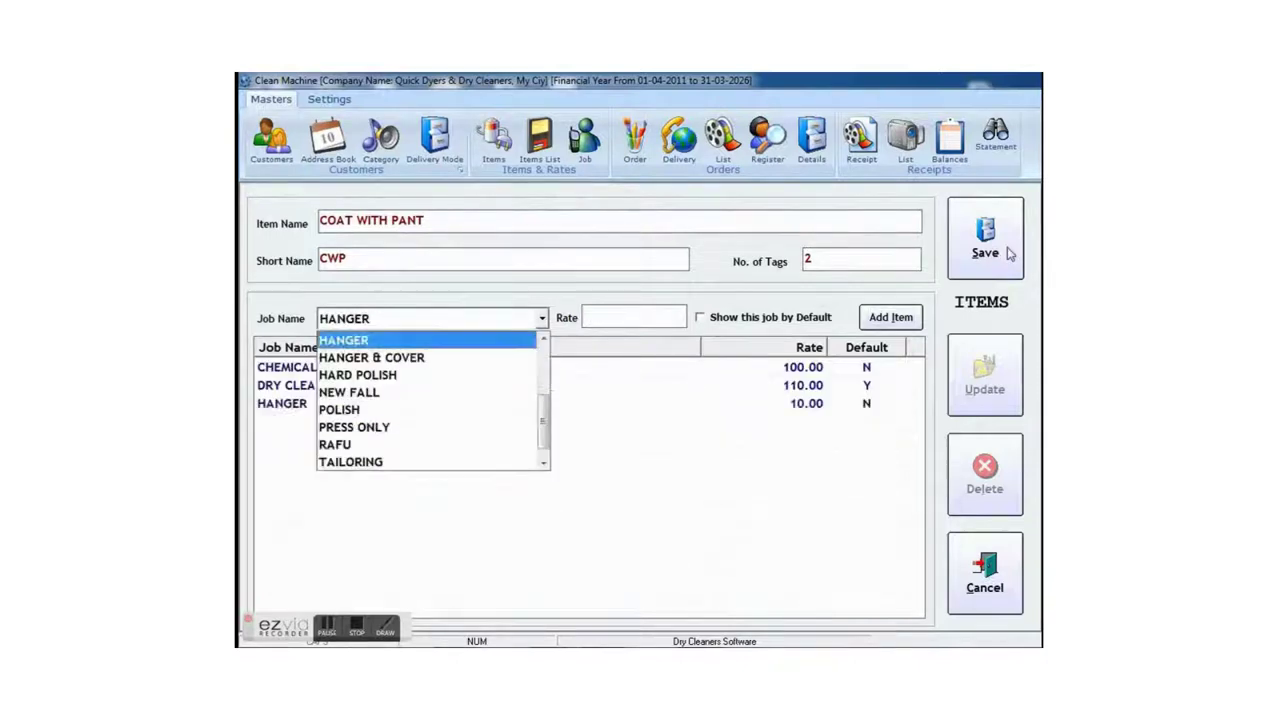
pyautogui.press('Down')
pyautogui.press('Down')
pyautogui.press('Down')
pyautogui.press('Down')
pyautogui.press('Down')
pyautogui.press('Down')
pyautogui.press('Down')
pyautogui.press('Down')
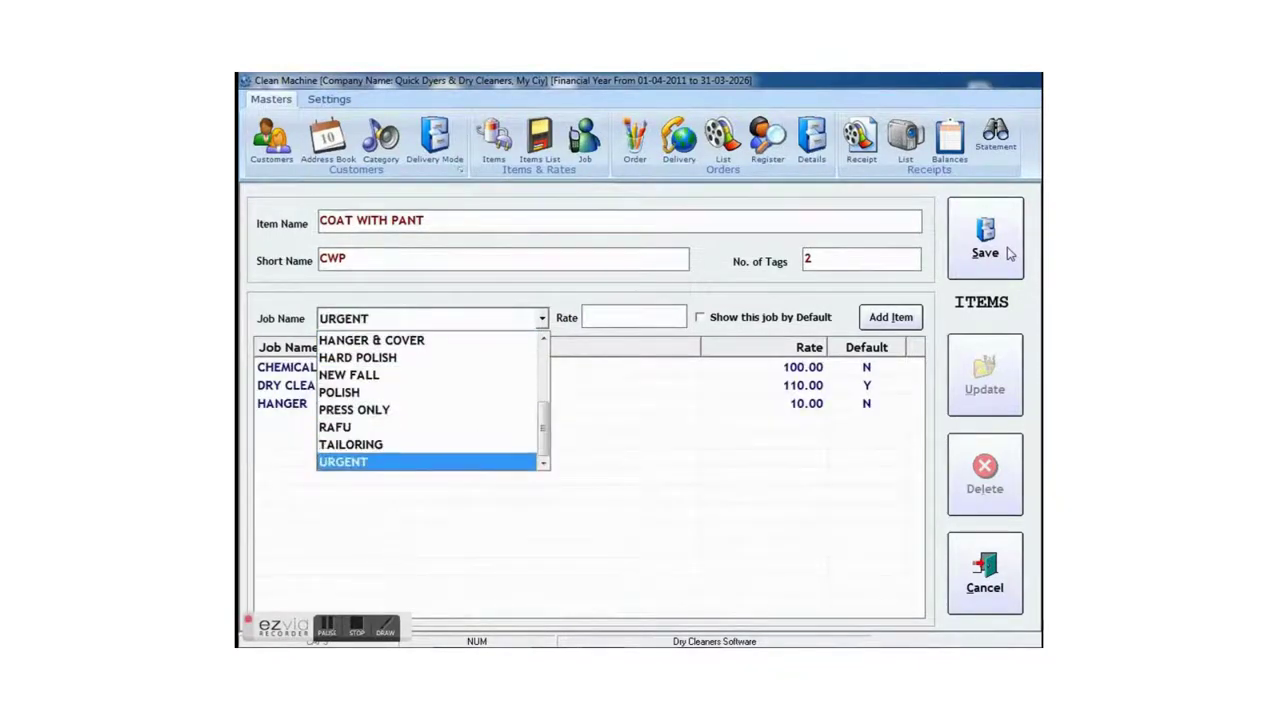
pyautogui.press('Up')
pyautogui.press('Tab')
pyautogui.write('20')
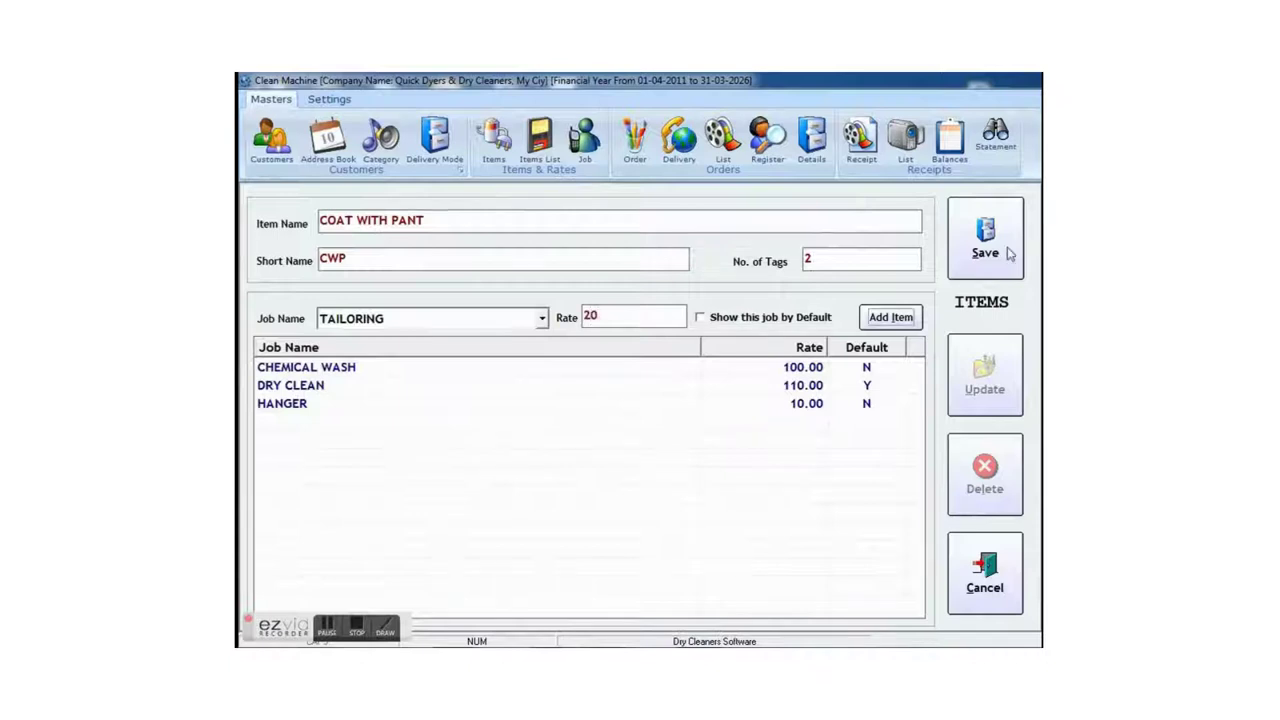
pyautogui.press('Return')
pyautogui.press('Up')
pyautogui.press('Up')
pyautogui.press('Up')
pyautogui.press('Up')
pyautogui.press('Up')
pyautogui.press('Up')
pyautogui.press('Up')
pyautogui.press('Up')
pyautogui.press('Up')
pyautogui.press('Up')
pyautogui.press('Up')
pyautogui.press('Up')
pyautogui.press('Up')
pyautogui.press('Up')
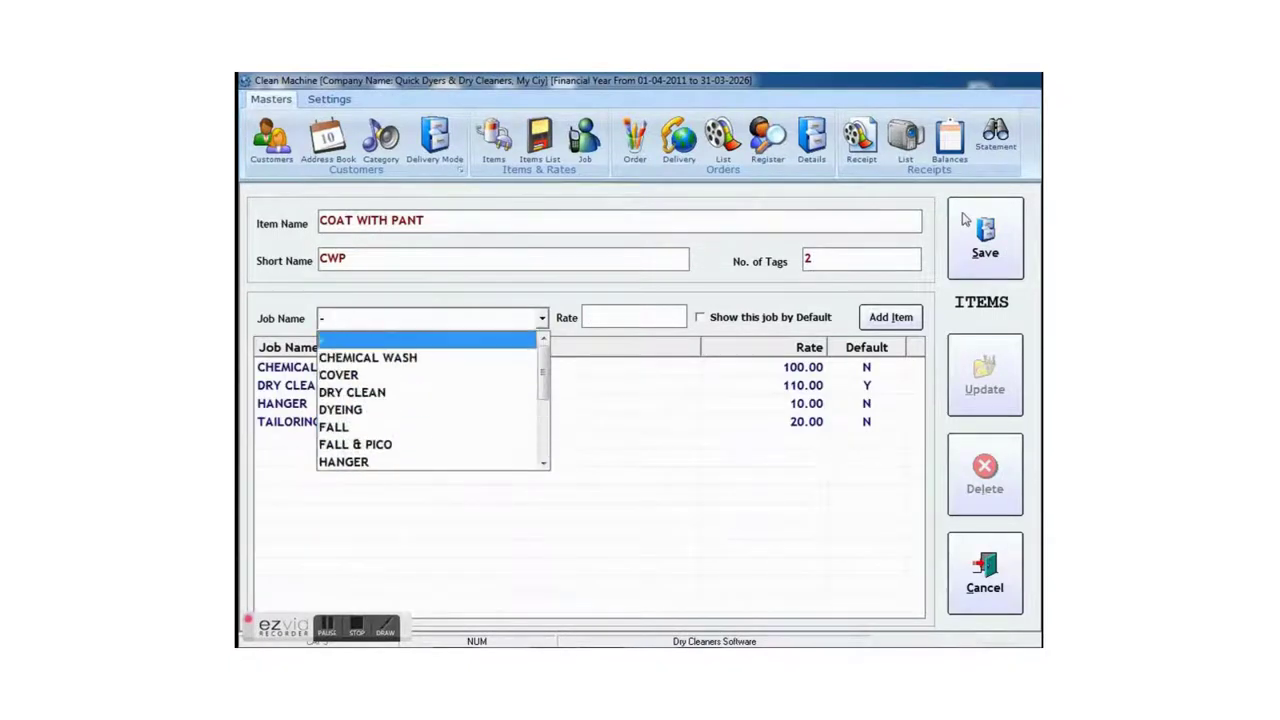
pyautogui.press('Down')
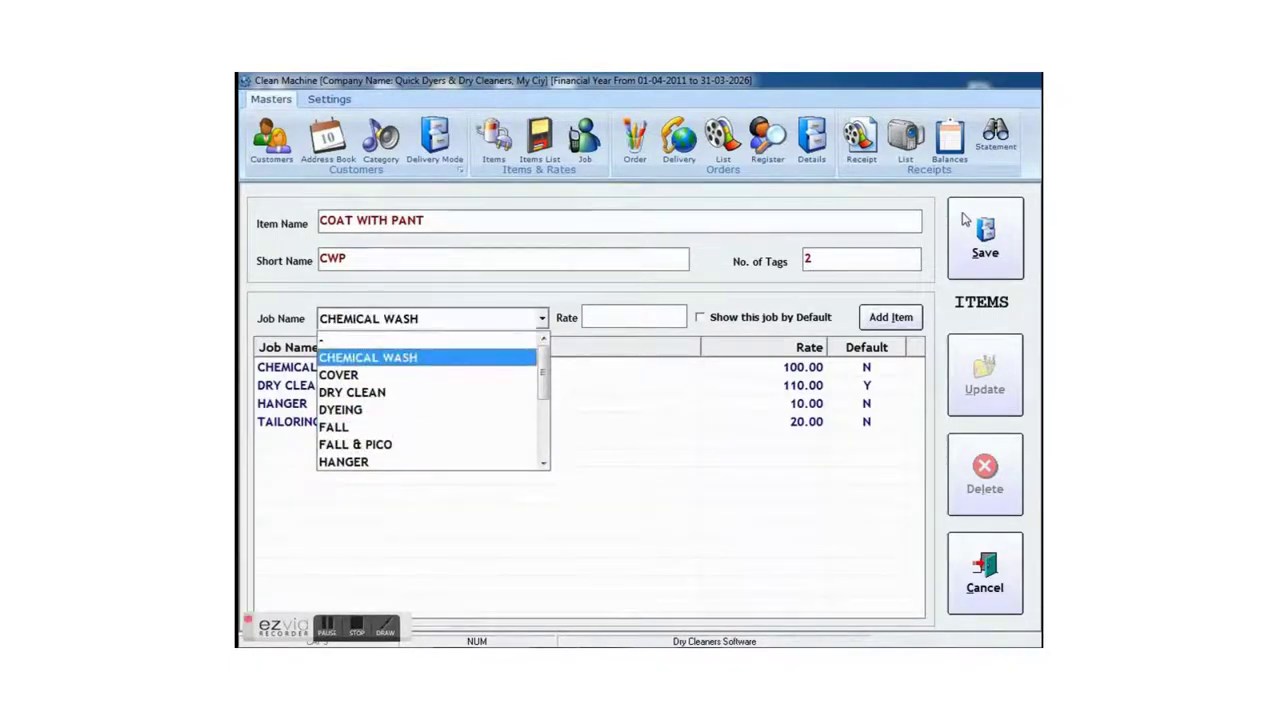
pyautogui.press('Down')
pyautogui.press('Return')
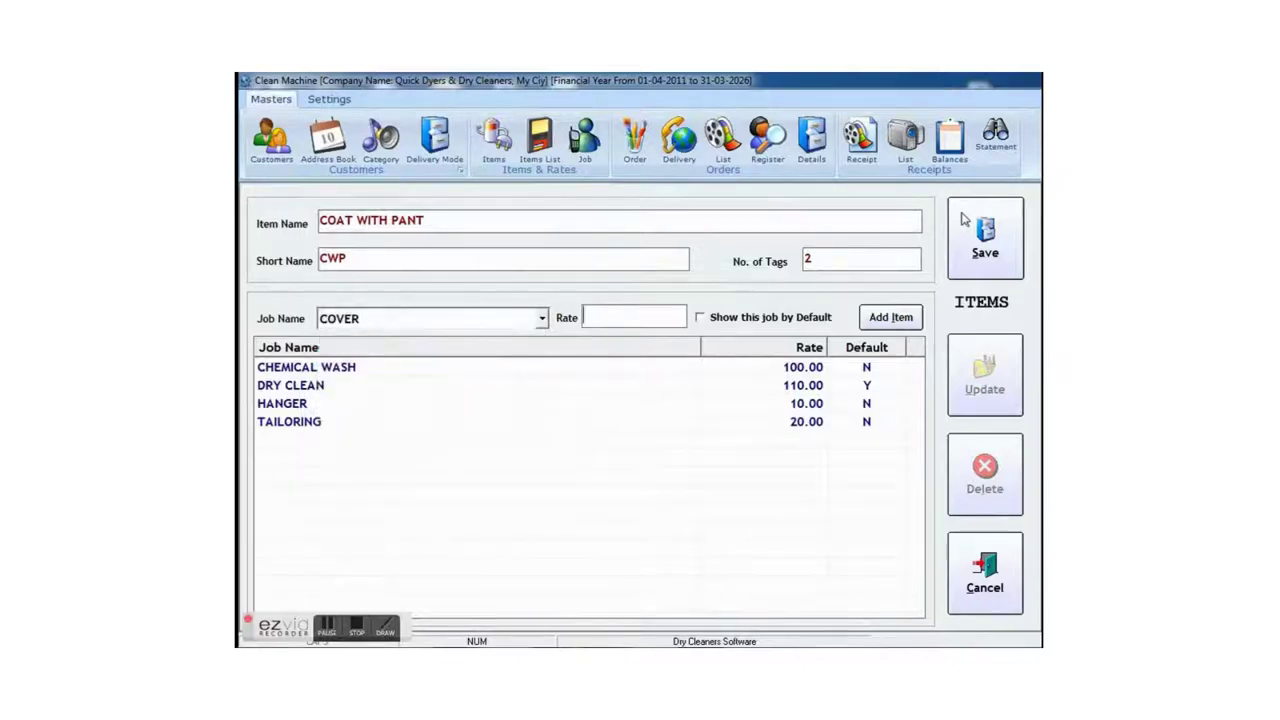
pyautogui.write('50')
pyautogui.press('Tab')
pyautogui.press('Tab')
pyautogui.press('Return')
# - Save the COAT WITH PANT item and close the item form
pyautogui.press('Escape')
pyautogui.click(985, 240)
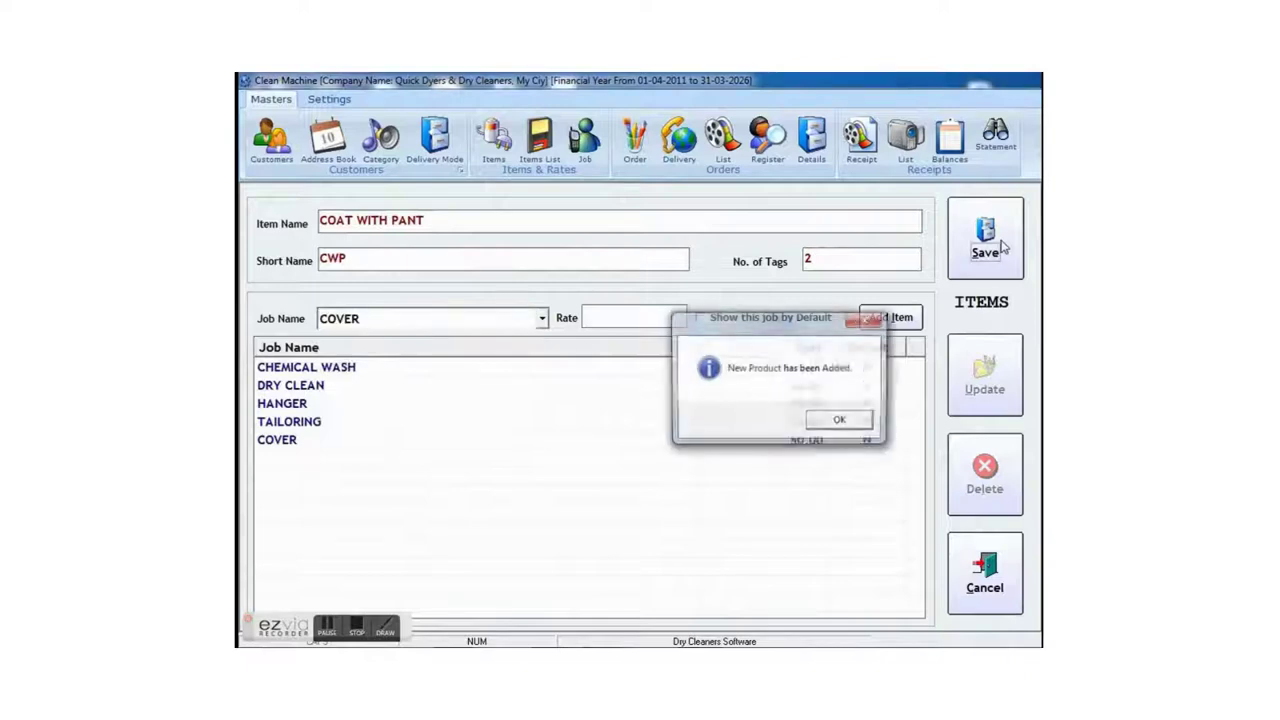
pyautogui.press('Return')
pyautogui.press('Escape')
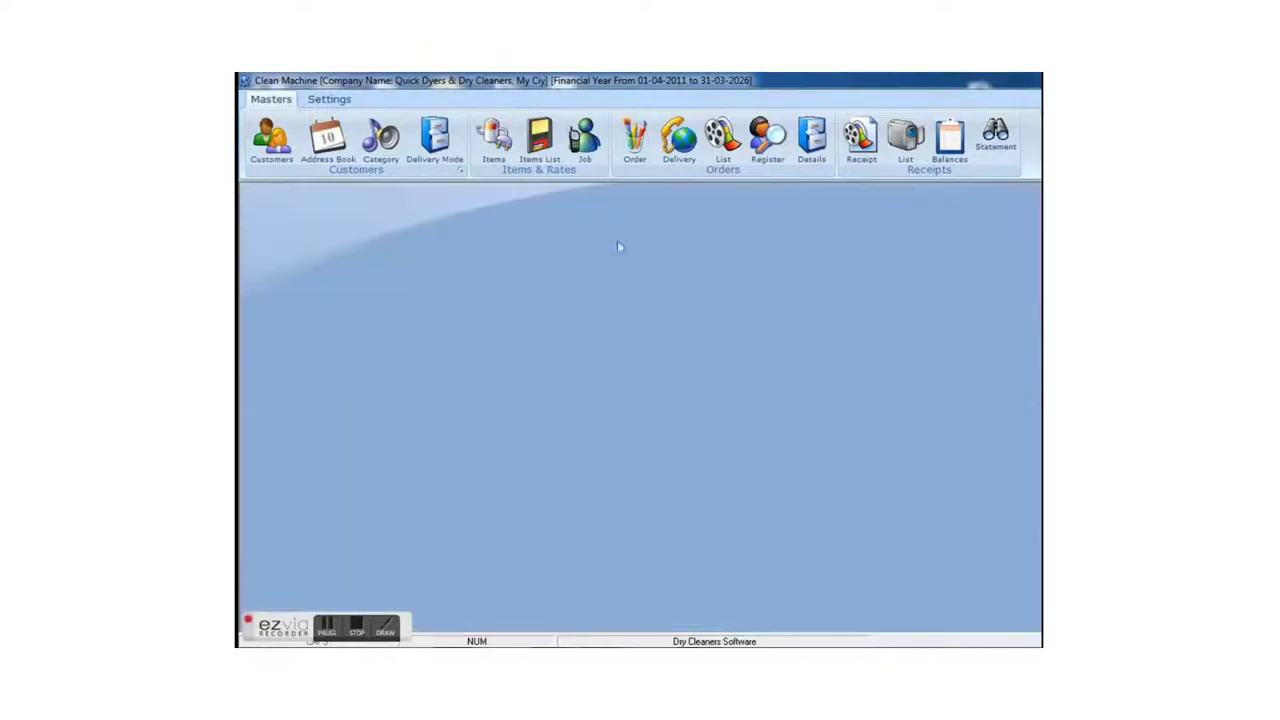
# - Begin a new order 20, accepting date 30-03-2014 and the Main series
pyautogui.click(640, 148)
pyautogui.hotkey('alt', 'n')
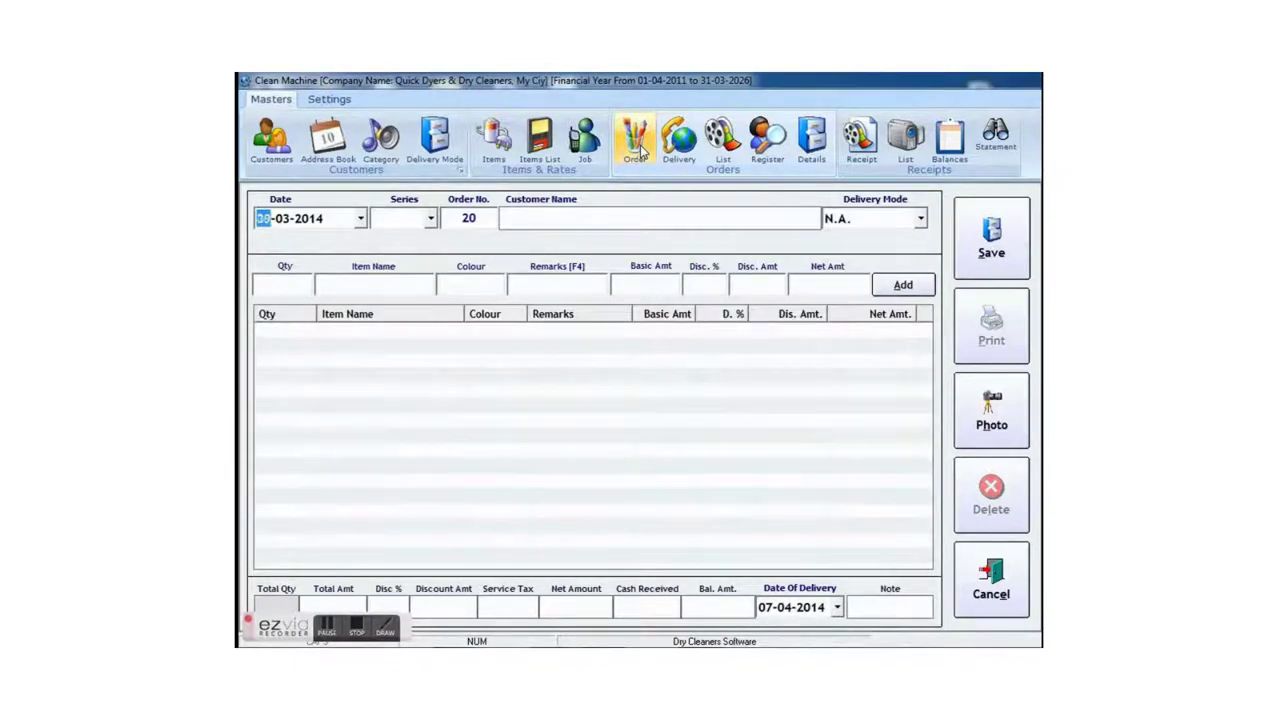
pyautogui.press('Return')
pyautogui.press('Return')
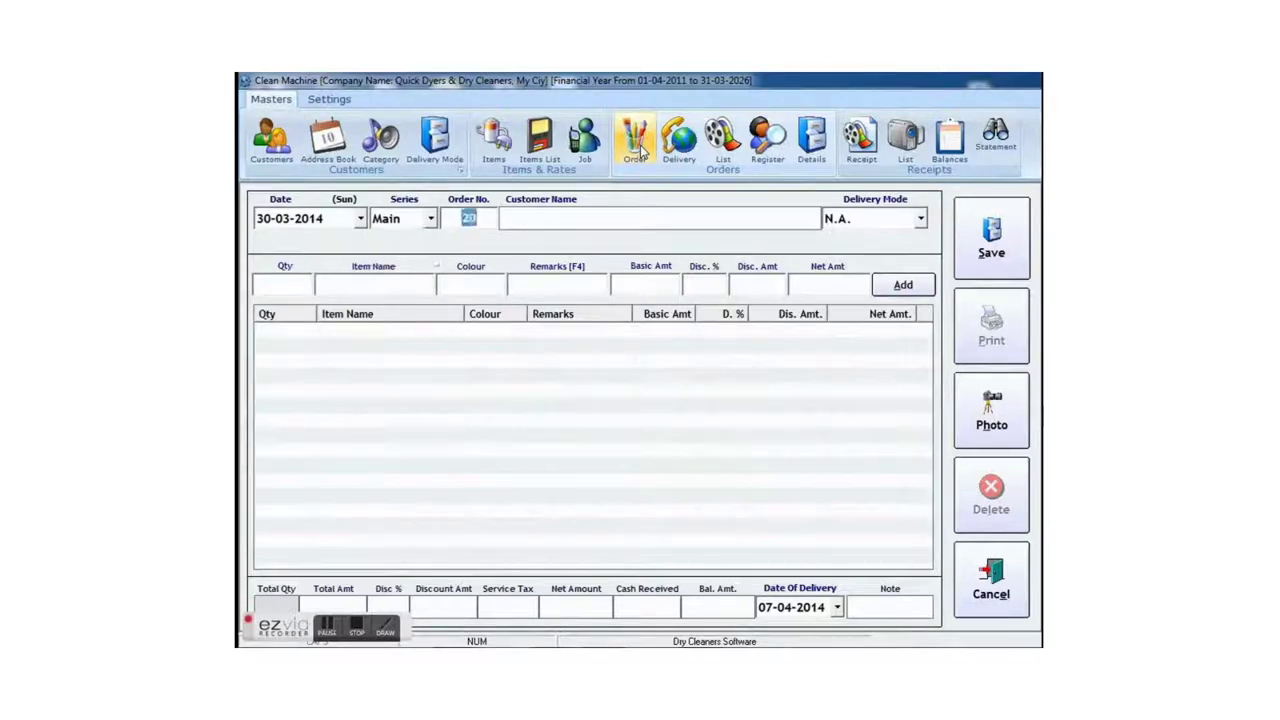
pyautogui.press('Return')
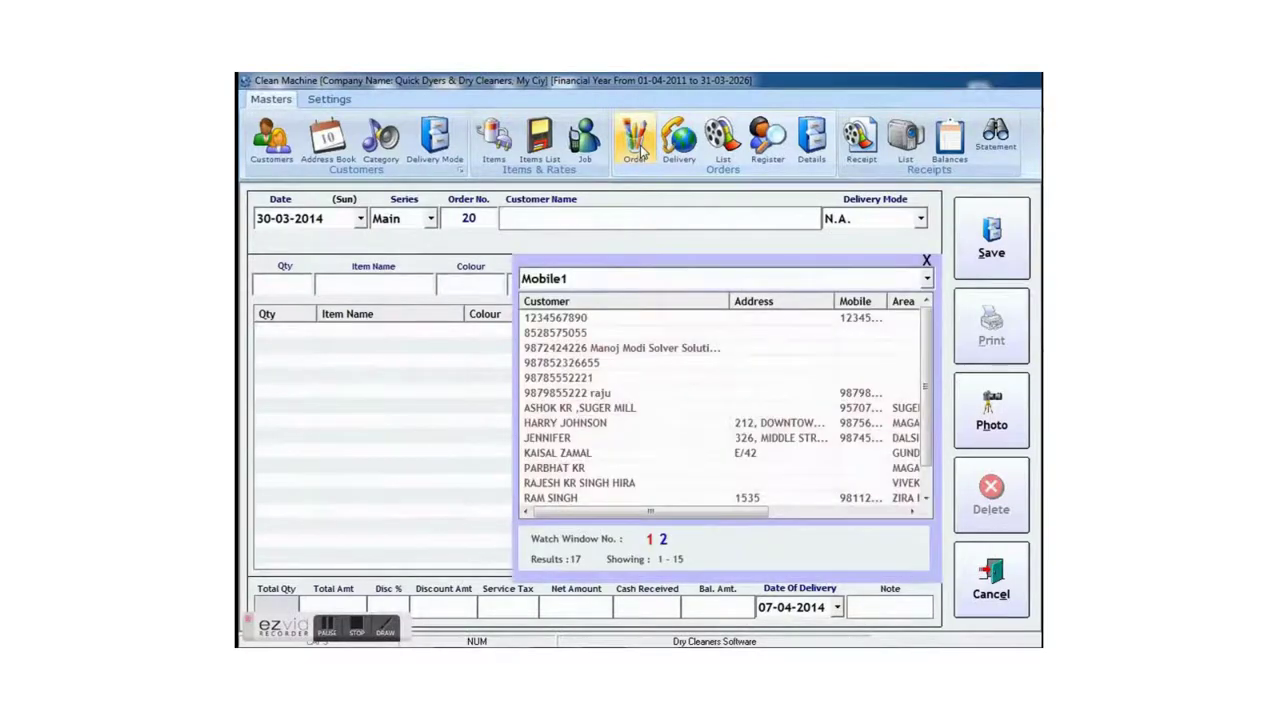
# - Search customers by account name, assign the match to order 20, keeping HOME DELIVERY and quantity 2
pyautogui.write('9874')
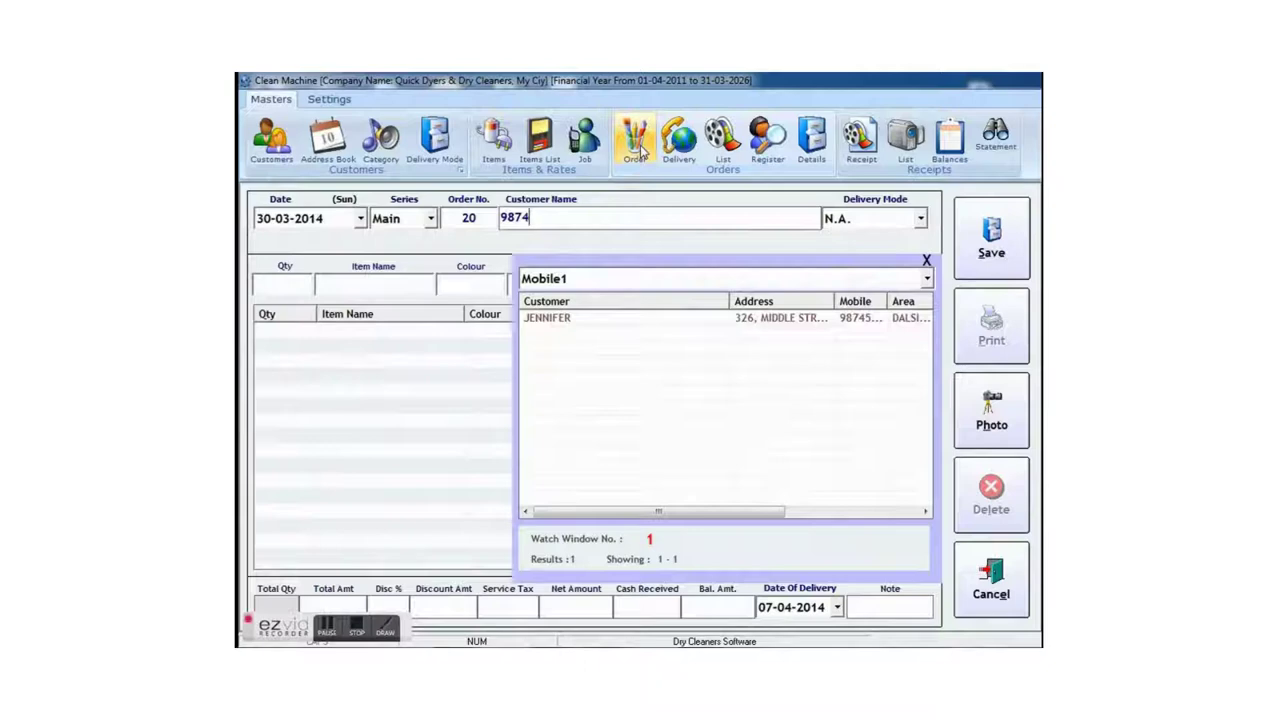
pyautogui.click(780, 286)
pyautogui.scroll(1, 745, 375)
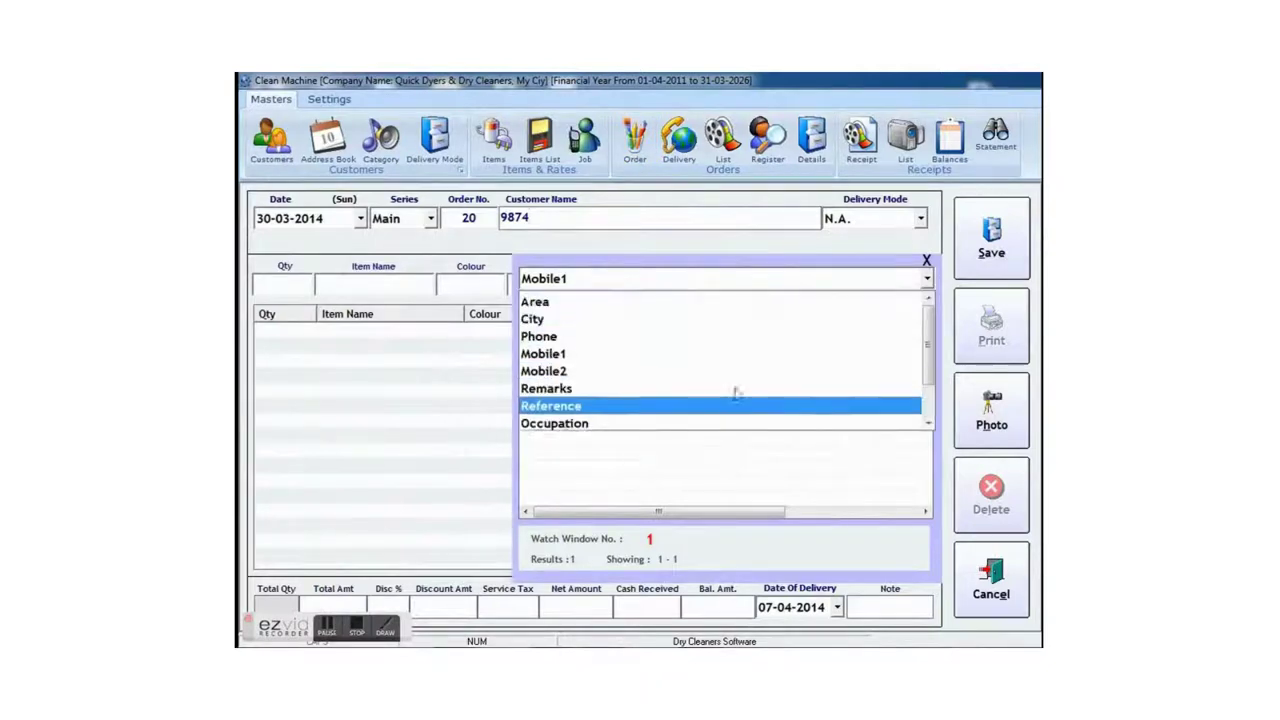
pyautogui.scroll(1, 700, 330)
pyautogui.click(663, 301)
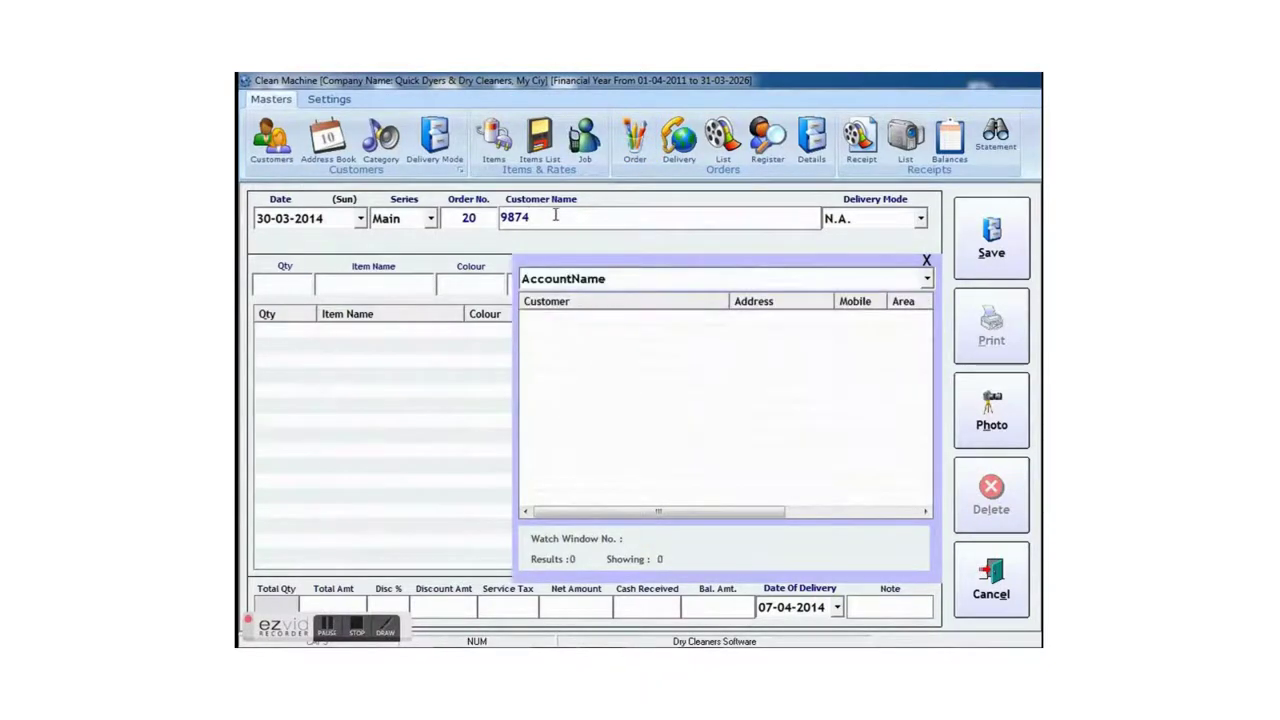
pyautogui.press('BackSpace')
pyautogui.press('BackSpace')
pyautogui.press('BackSpace')
pyautogui.press('BackSpace')
pyautogui.write('sure')
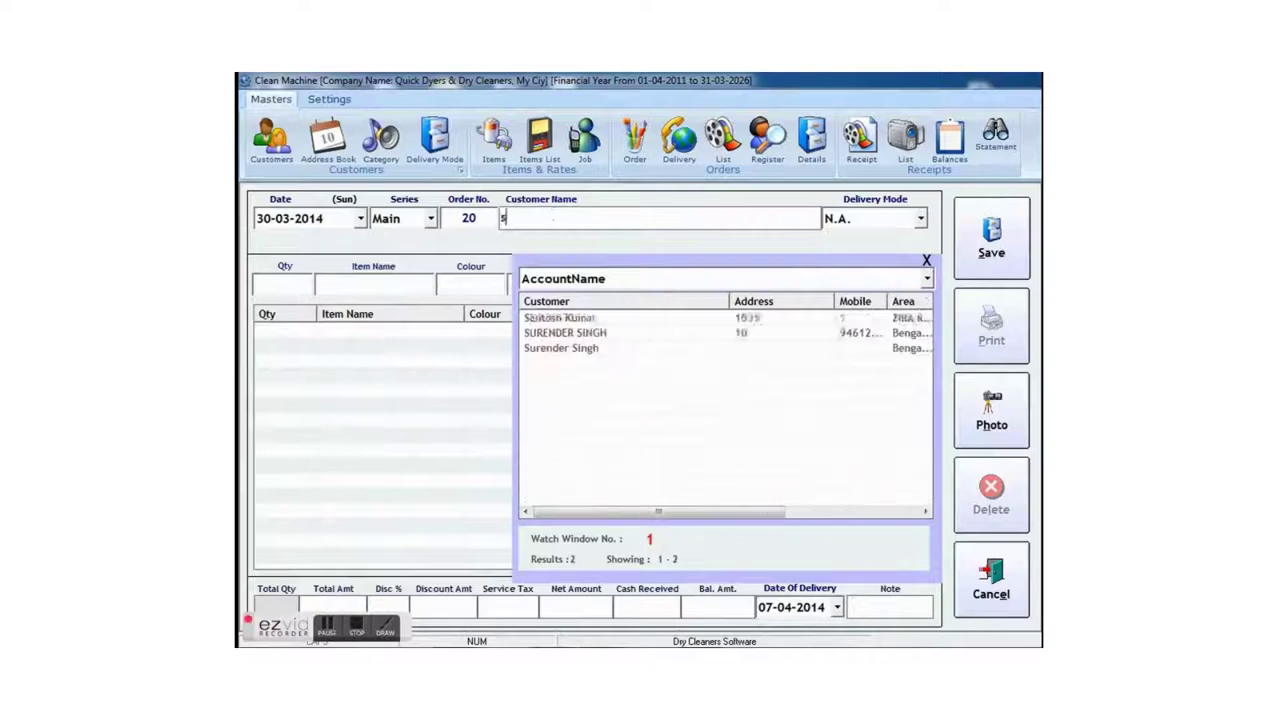
pyautogui.press('BackSpace')
pyautogui.press('BackSpace')
pyautogui.press('BackSpace')
pyautogui.press('BackSpace')
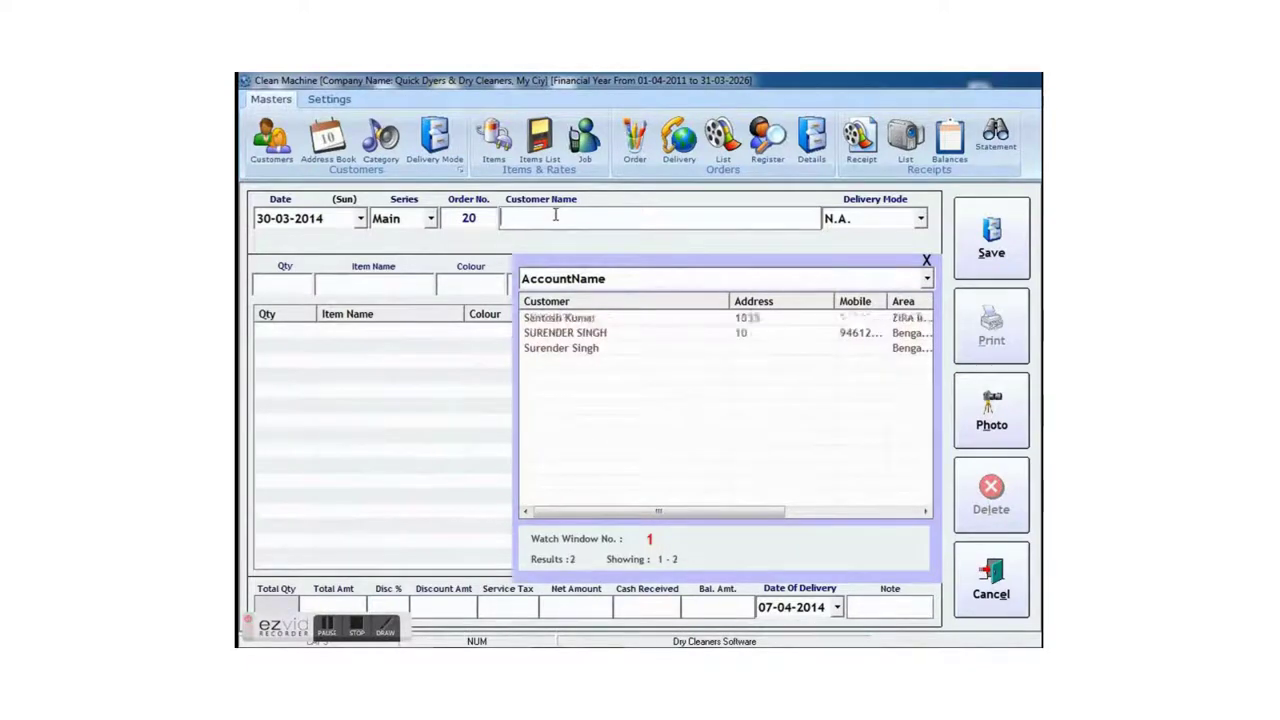
pyautogui.write('je')
pyautogui.press('Return')
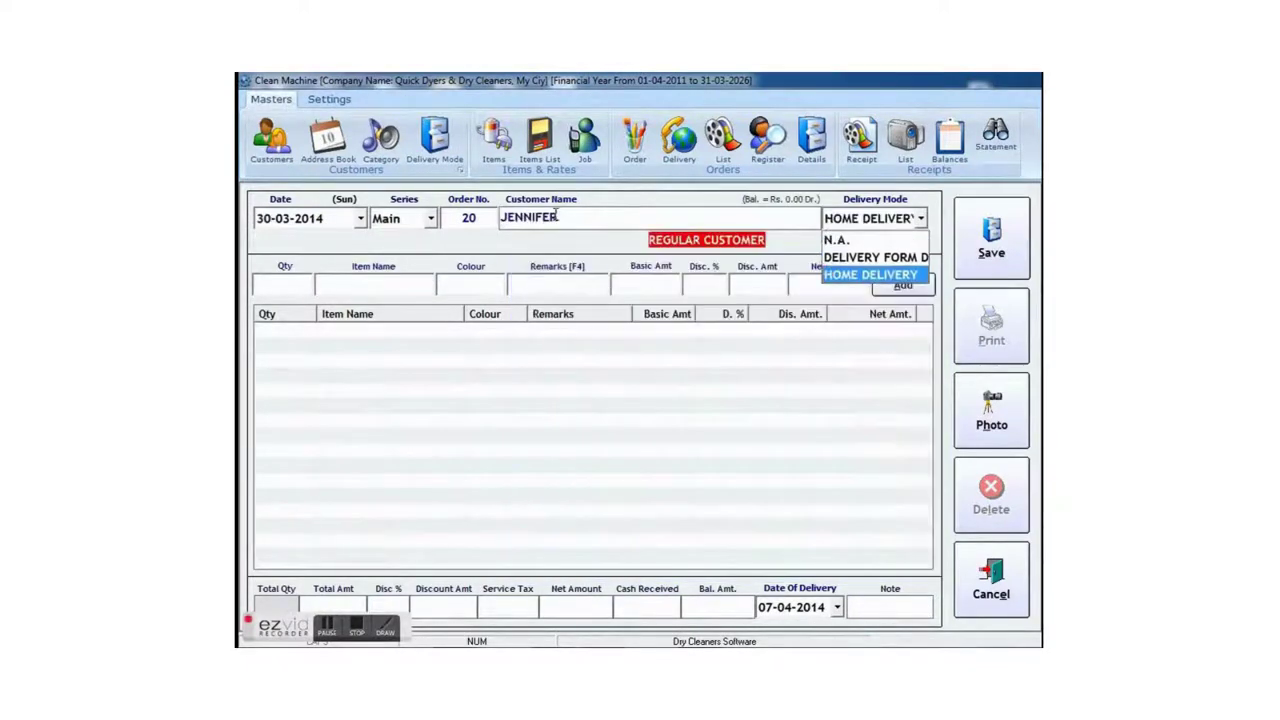
pyautogui.press('Return')
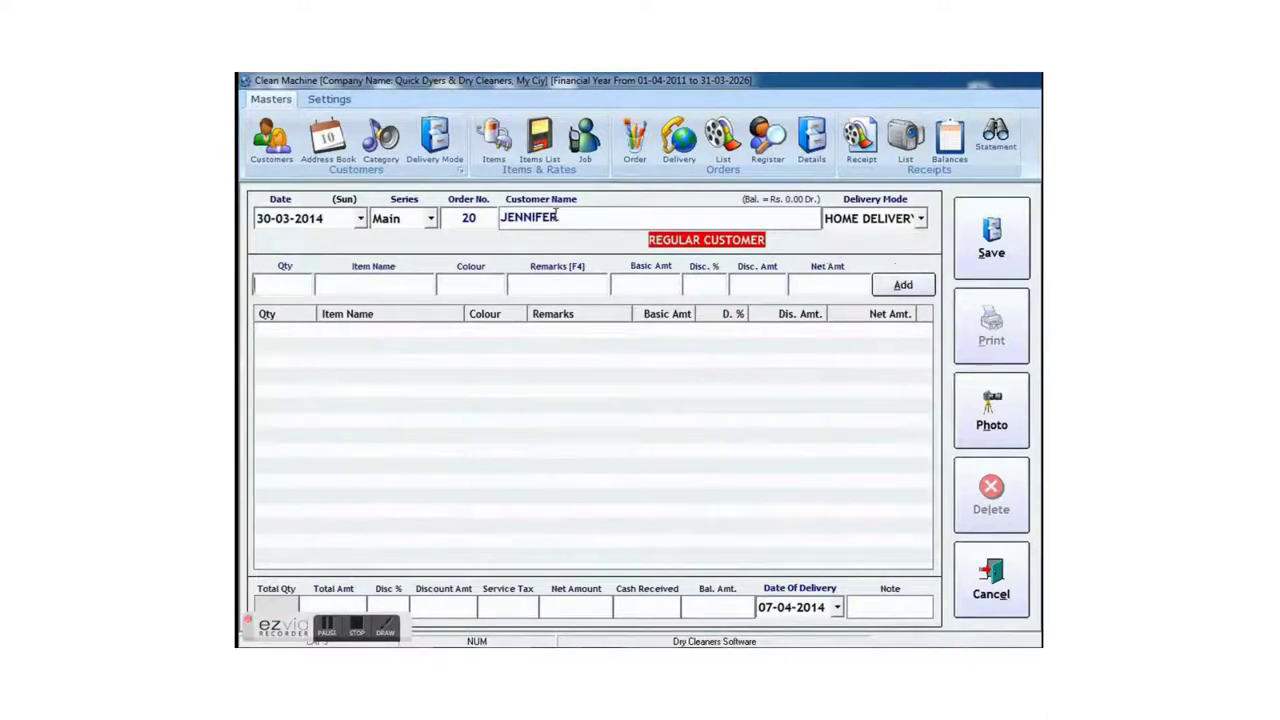
pyautogui.press('Return')
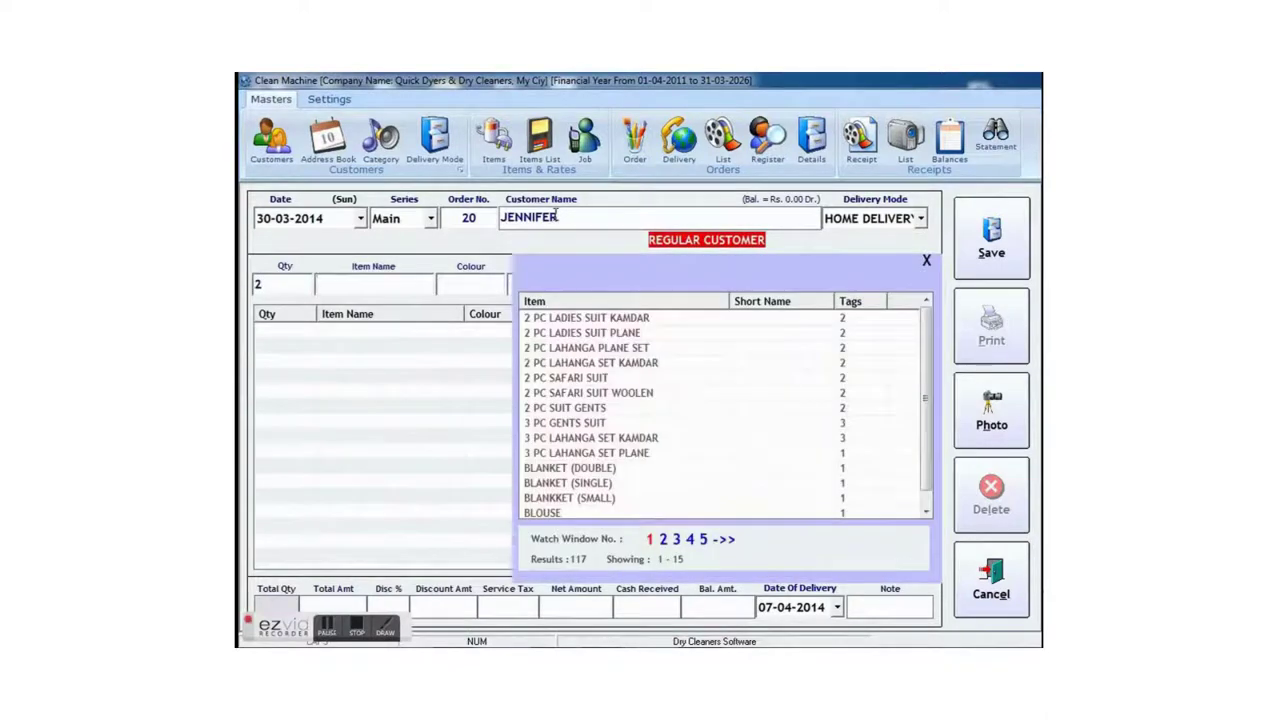
# - Choose COAT WITH PANT, colour Grey, with the remark IMPORTED STUFF
pyautogui.write('coat wi')
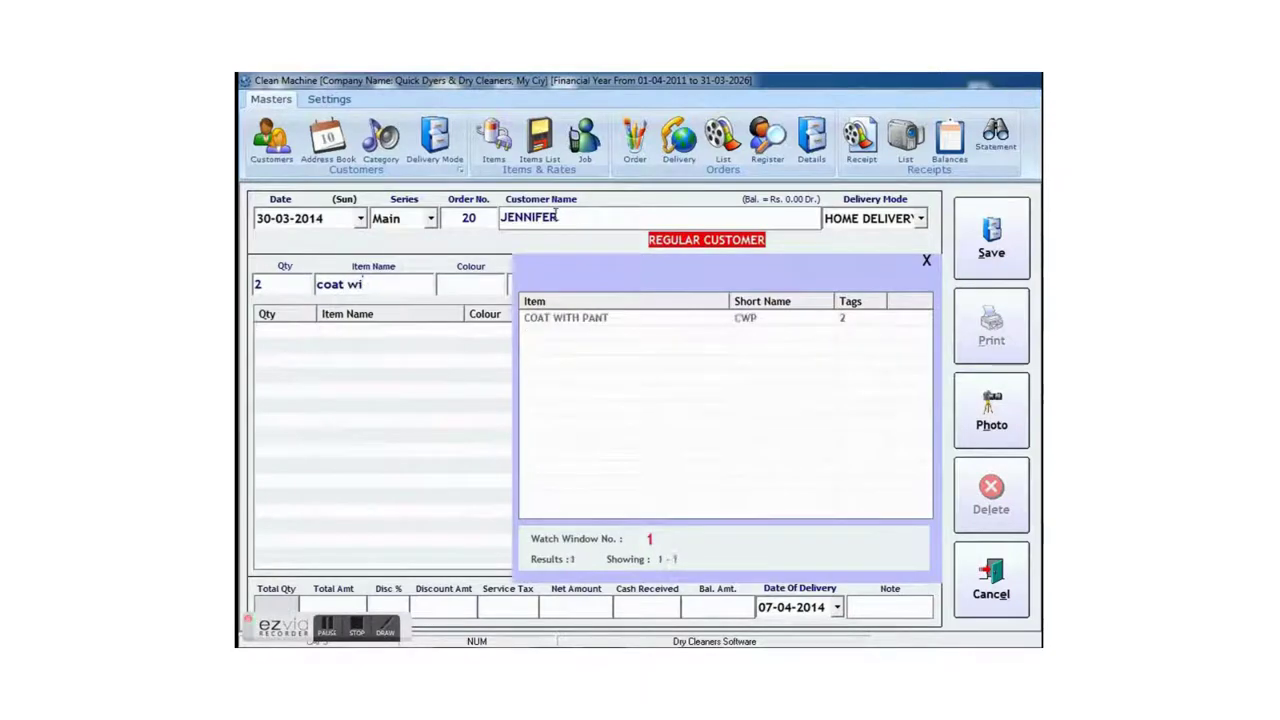
pyautogui.press('Down')
pyautogui.press('Return')
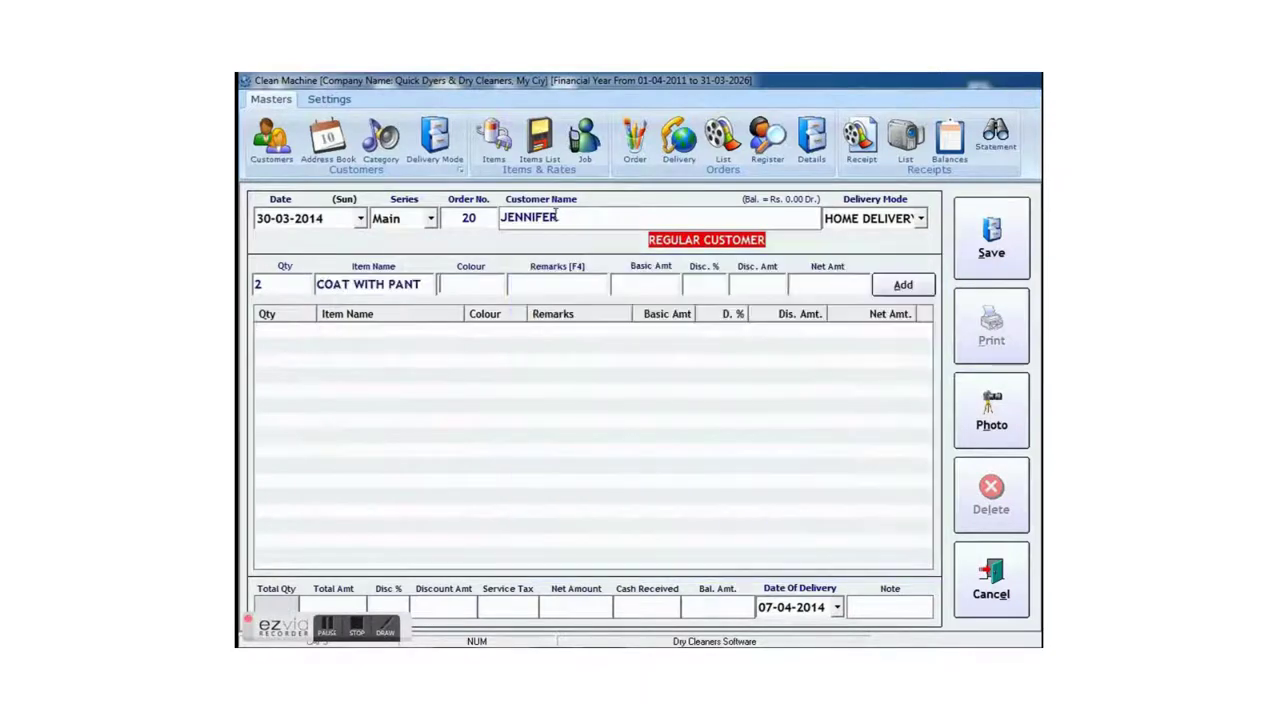
pyautogui.write('grey')
pyautogui.press('Return')
pyautogui.write('IM')
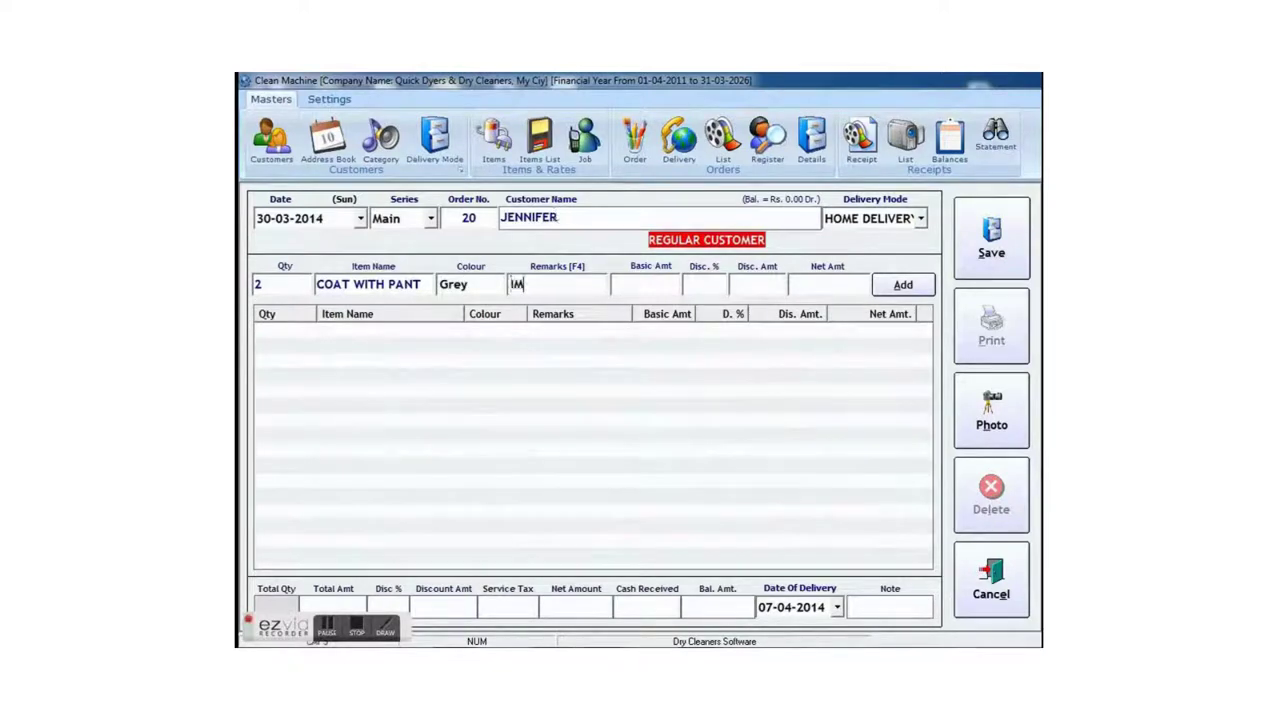
pyautogui.write('PORTED STUFF')
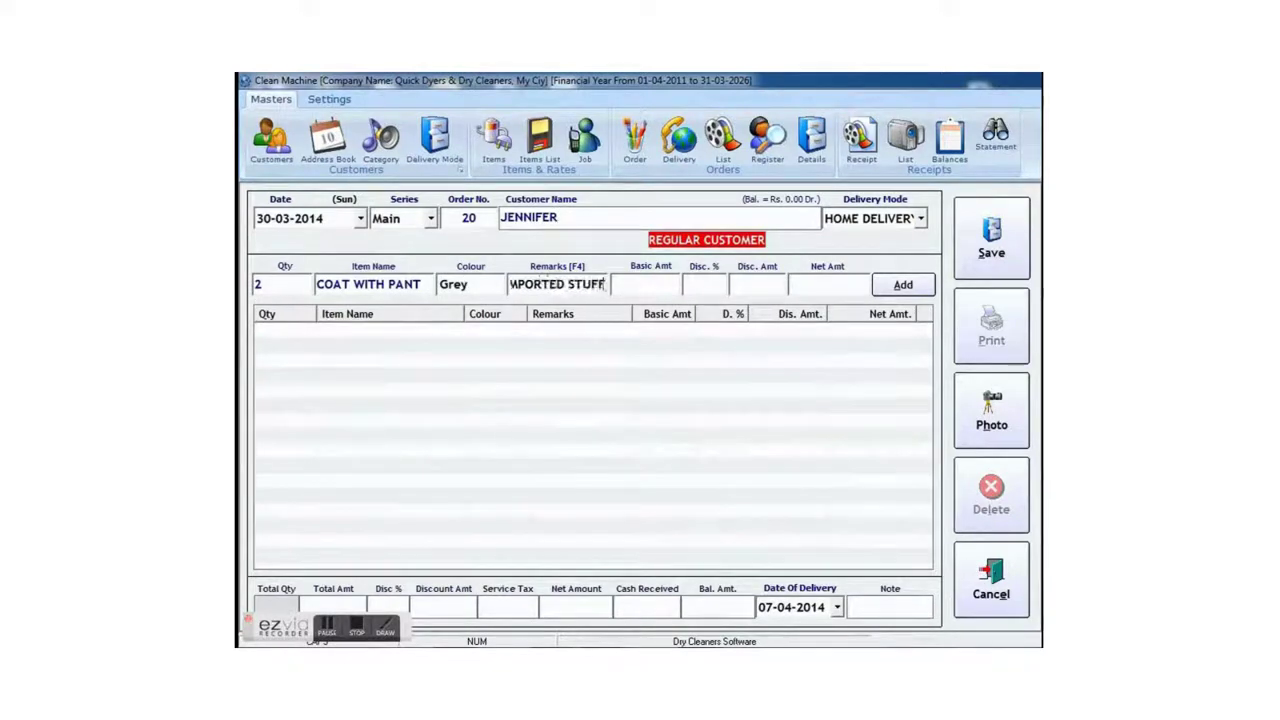
pyautogui.press('Return')
pyautogui.press('Return')
pyautogui.press('Return')
pyautogui.press('Return')
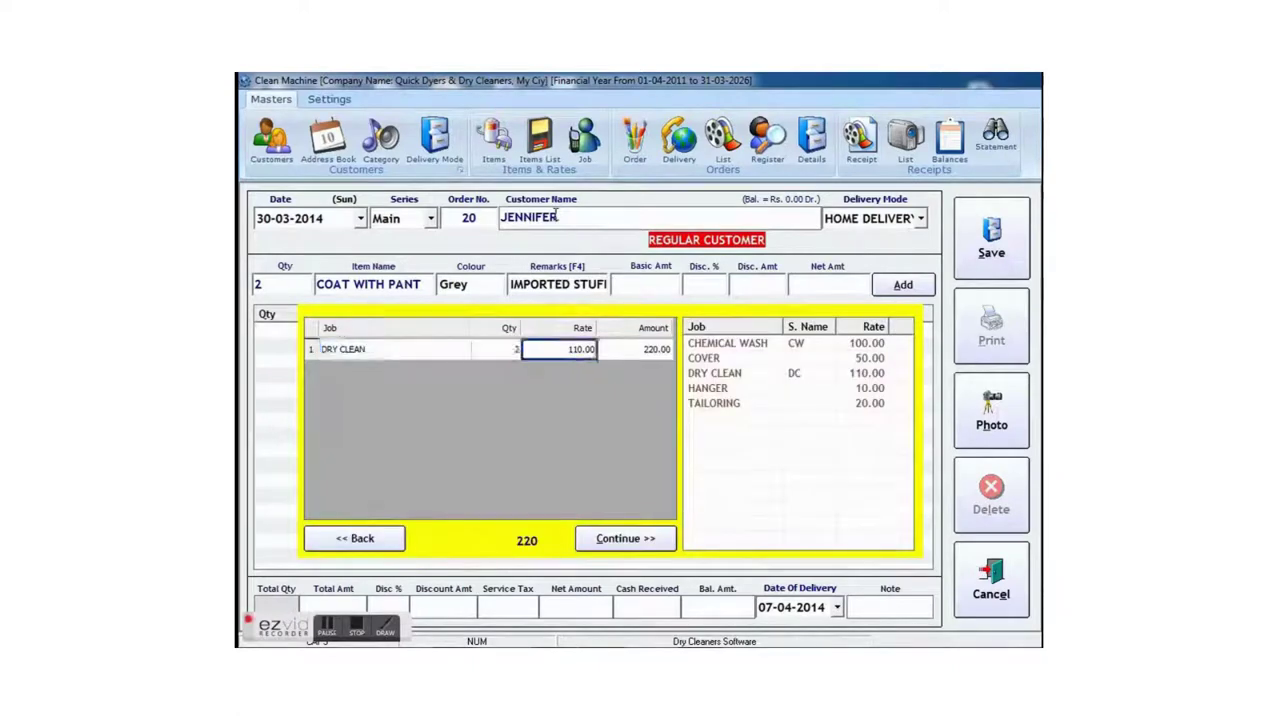
# - Add HANGER and COVER jobs for a 340 basic, apply 10% discount, and add the coat line
pyautogui.write('HA')
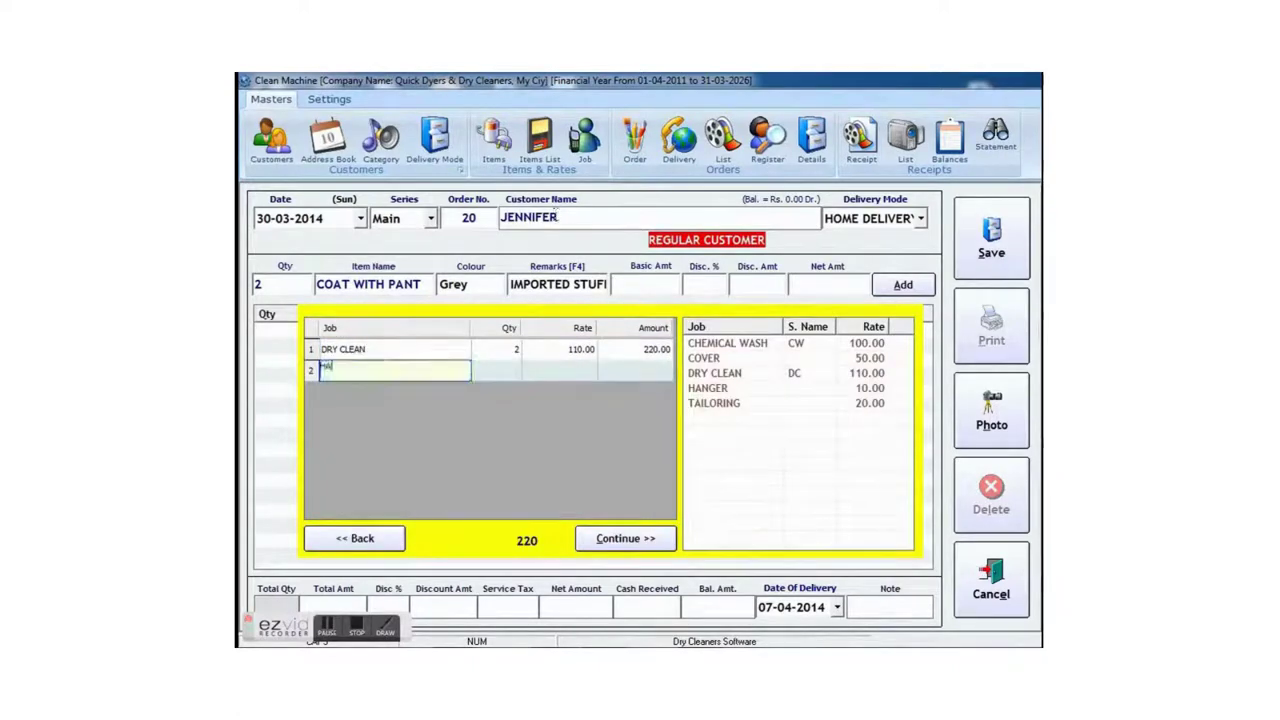
pyautogui.press('Return')
pyautogui.press('Return')
pyautogui.press('Return')
pyautogui.press('Return')
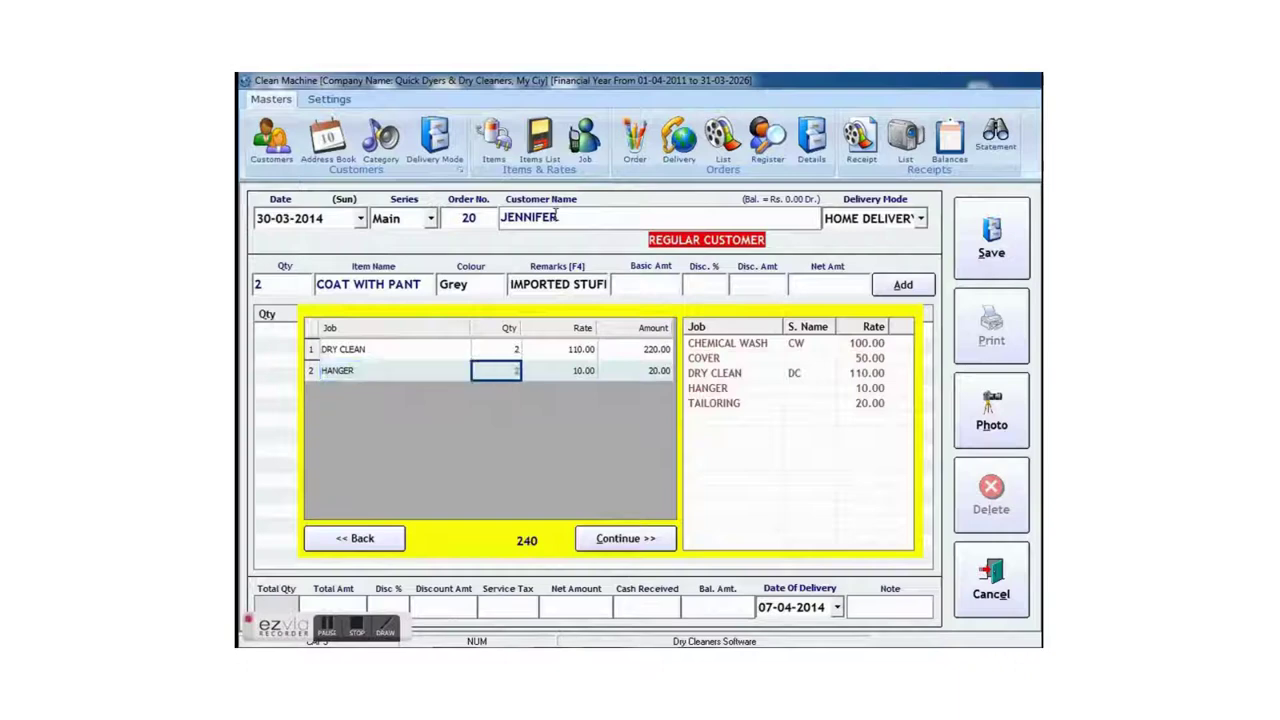
pyautogui.write('CO')
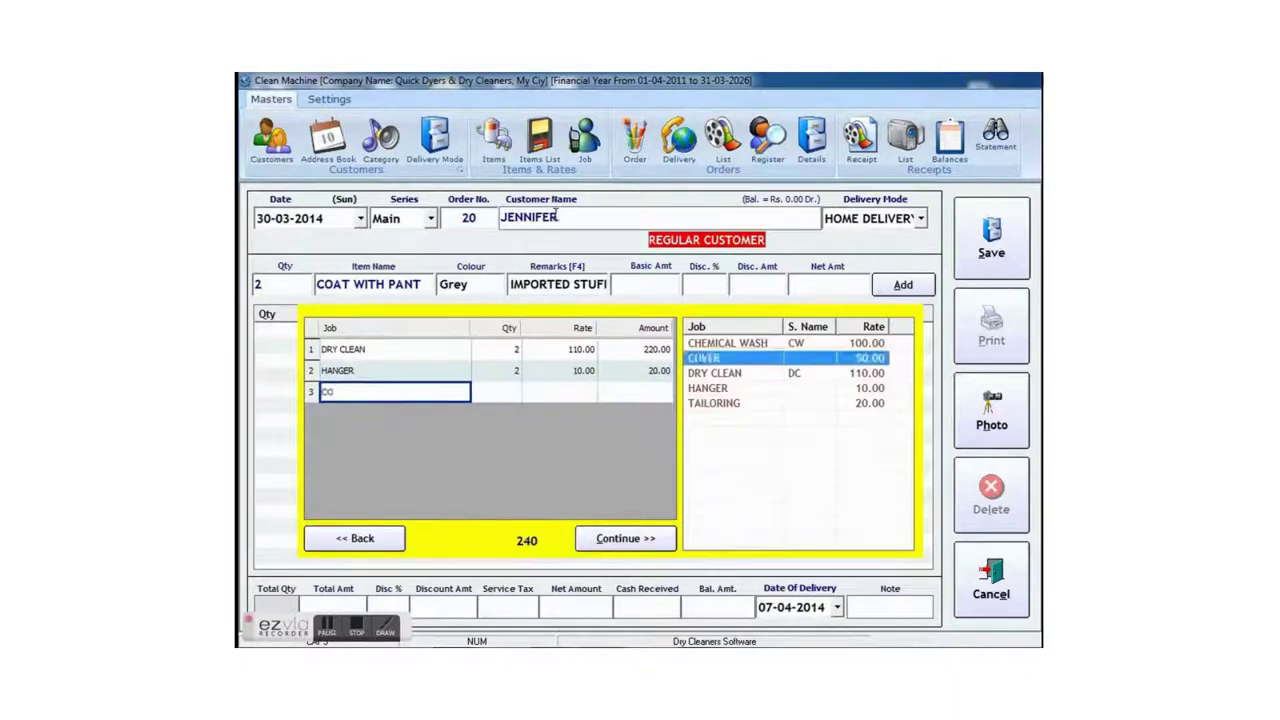
pyautogui.press('Return')
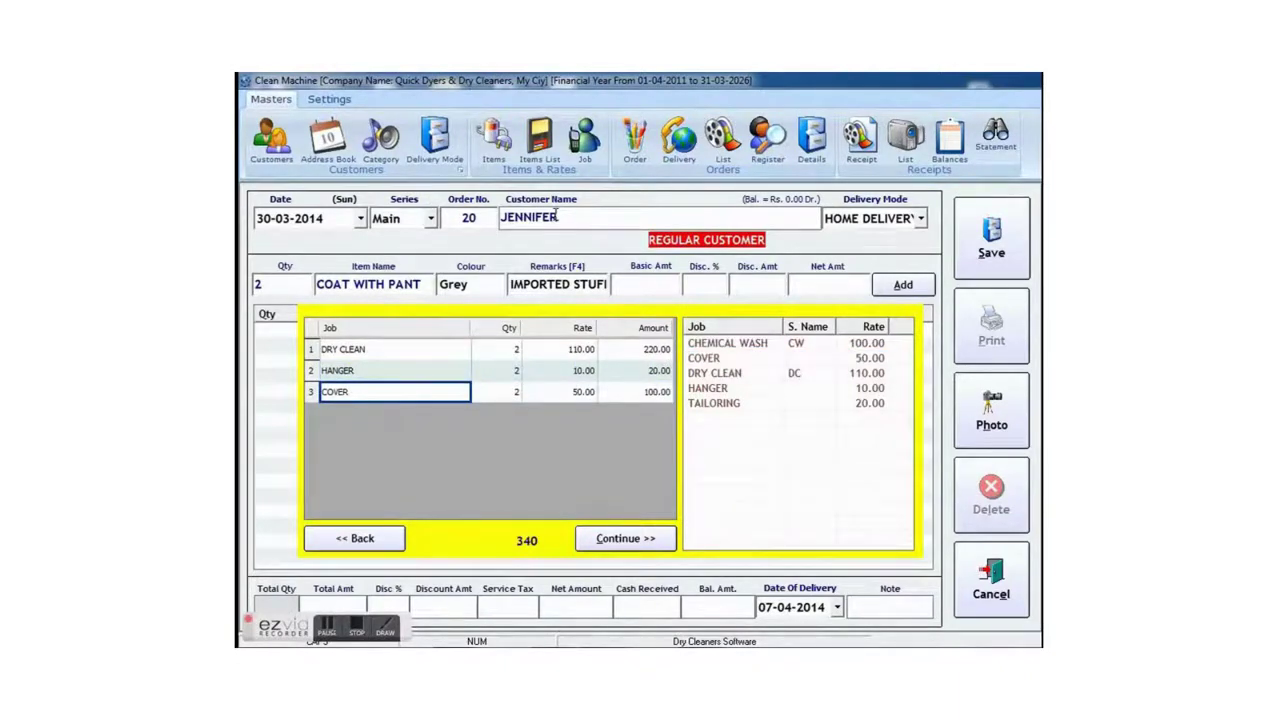
pyautogui.press('Return')
pyautogui.press('Return')
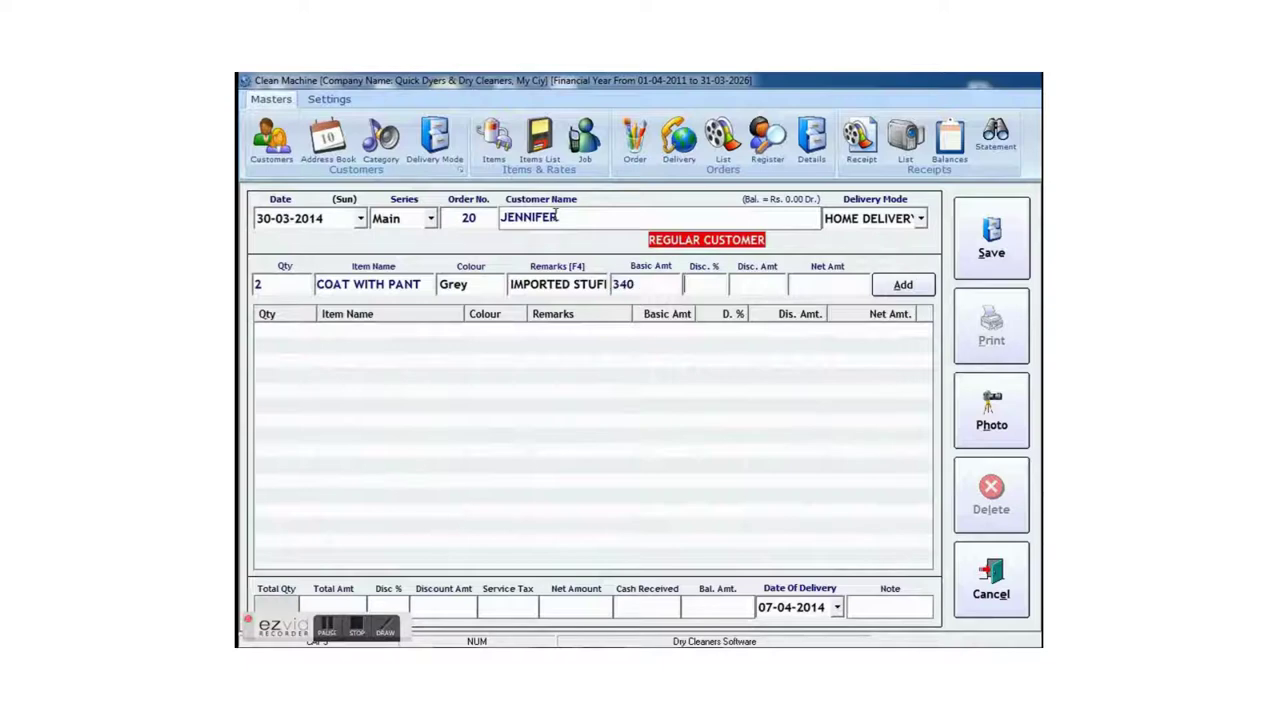
pyautogui.write('10')
pyautogui.press('Return')
pyautogui.press('Return')
pyautogui.press('Return')
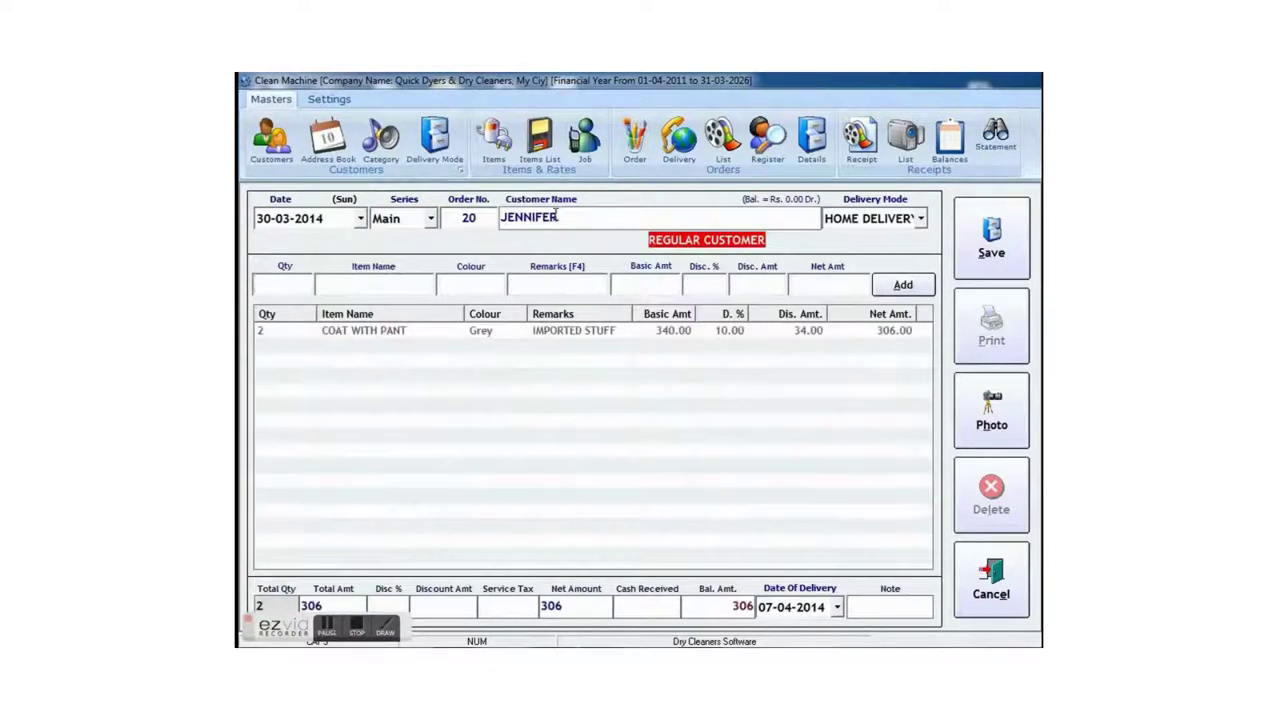
# - Enter quantity 1 of PANT in BLUE with the remark COLOR FADE
pyautogui.write('1')
pyautogui.press('Return')
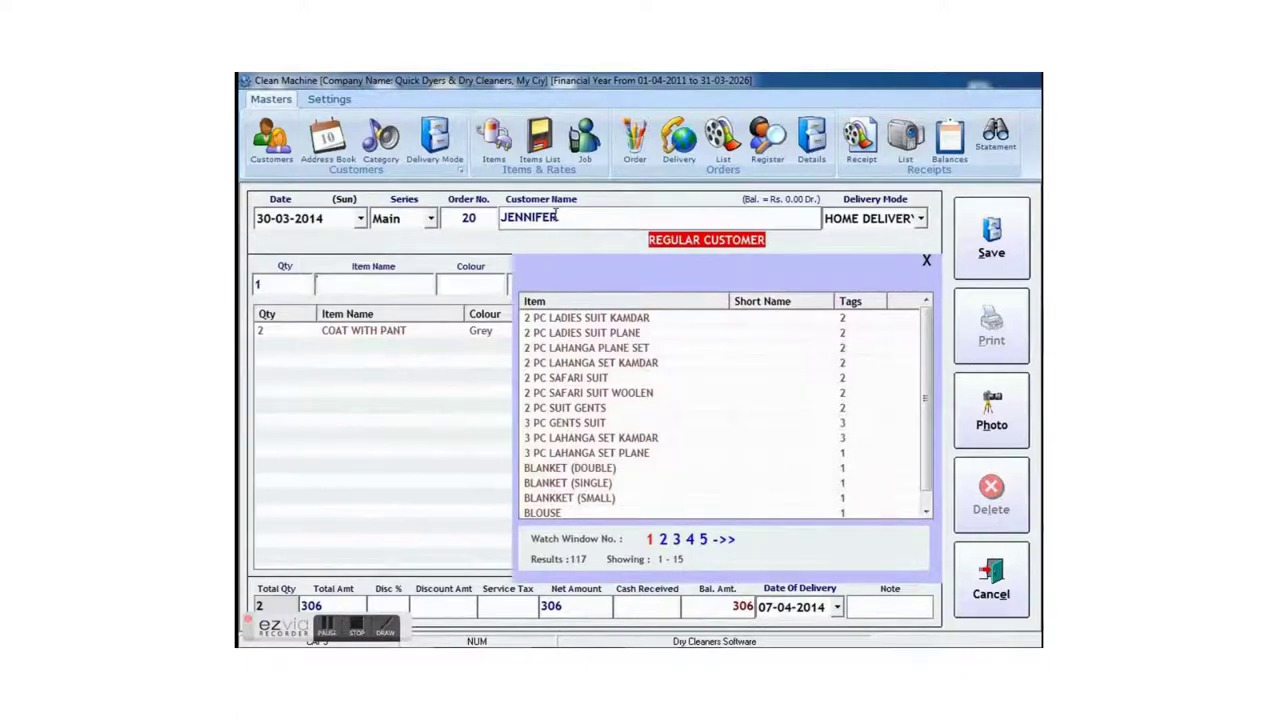
pyautogui.write('BL')
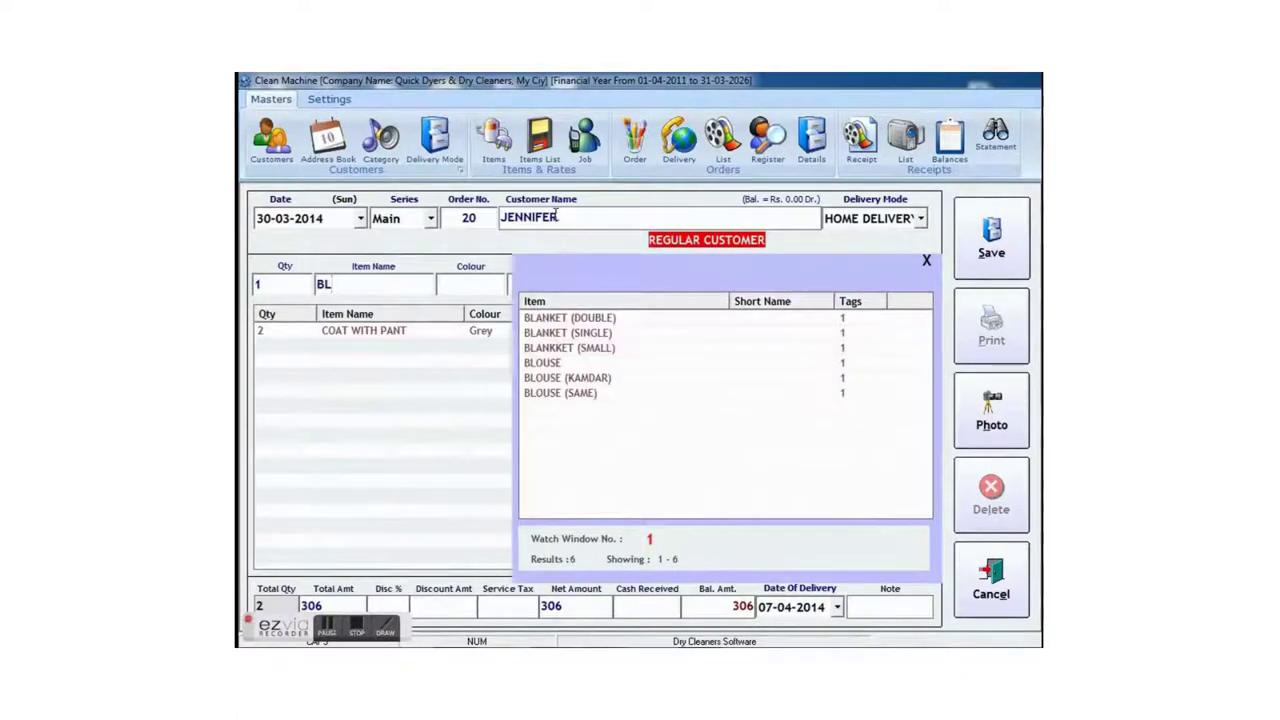
pyautogui.press('BackSpace')
pyautogui.press('BackSpace')
pyautogui.write('P')
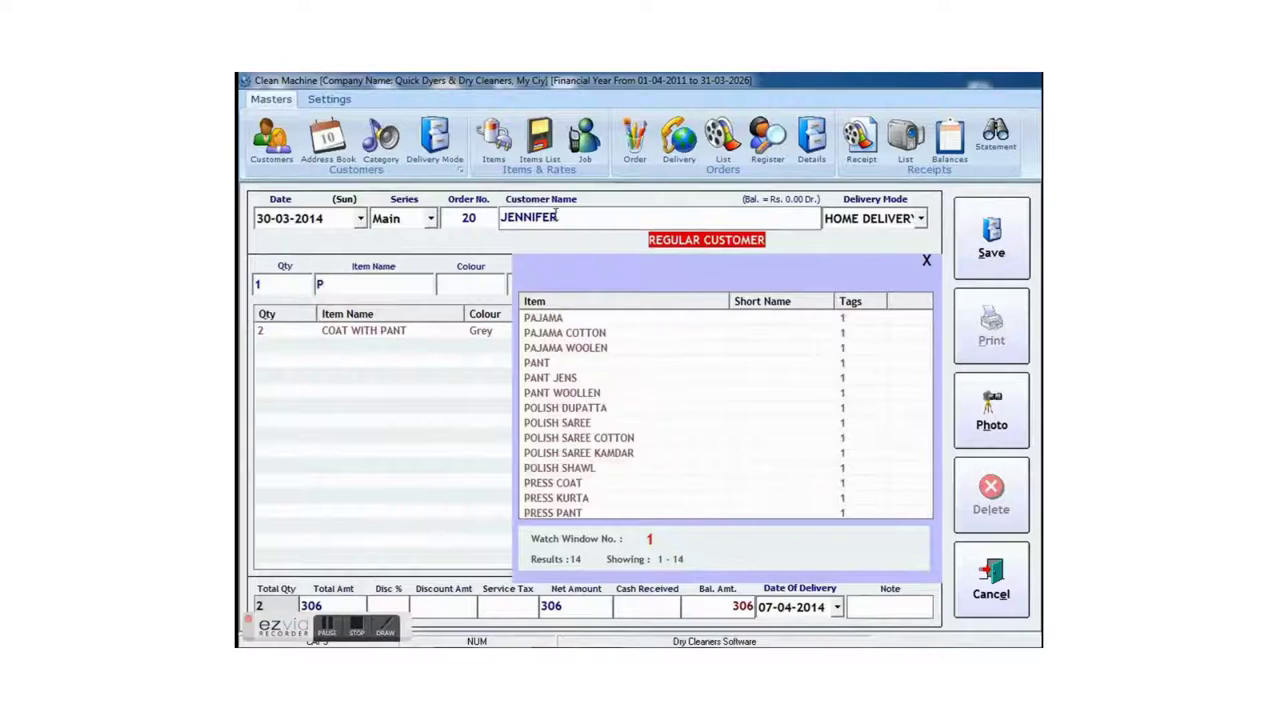
pyautogui.press('Down')
pyautogui.press('Down')
pyautogui.press('Down')
pyautogui.press('Down')
pyautogui.press('Return')
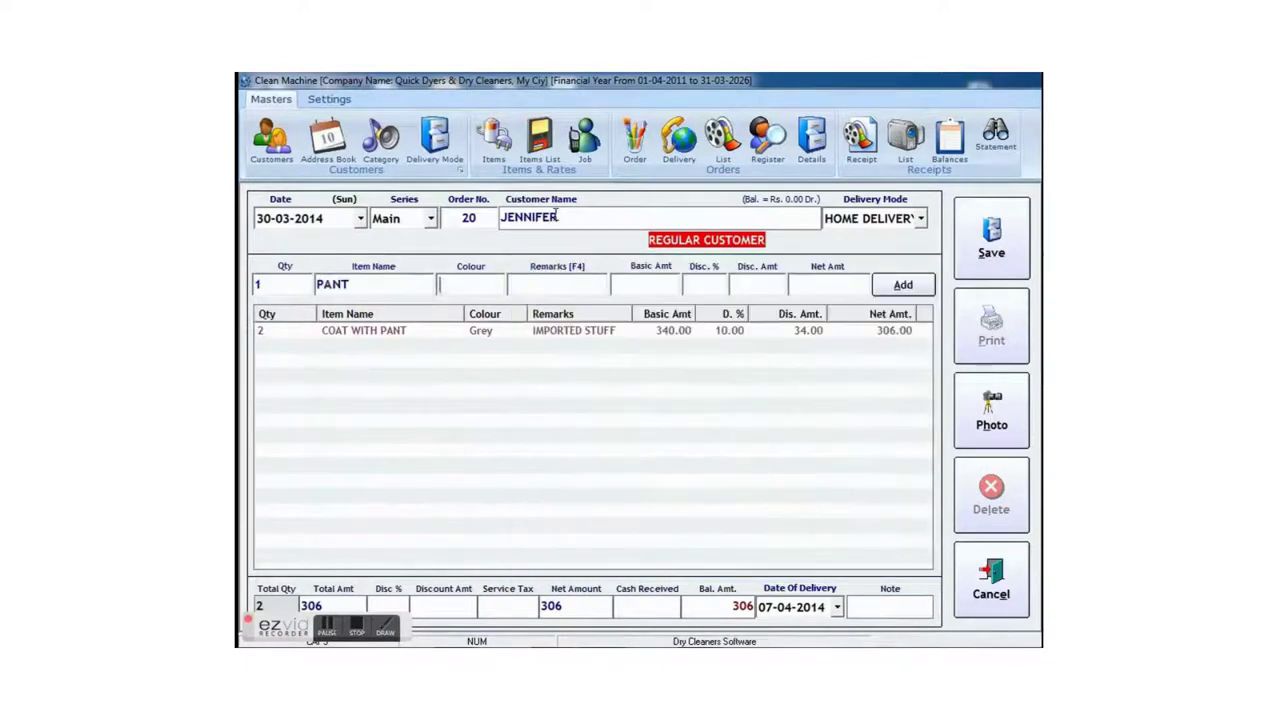
pyautogui.write('BLUE')
pyautogui.press('Return')
pyautogui.write('COLOR FADE')
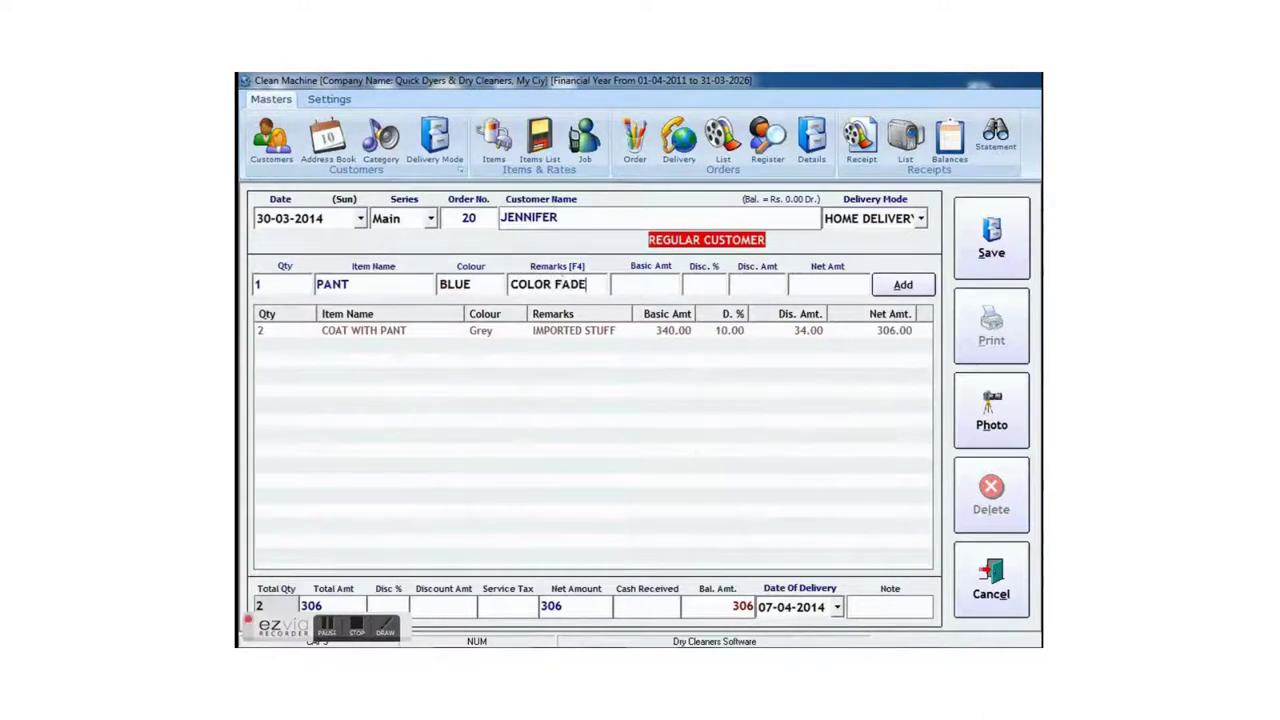
pyautogui.press('Return')
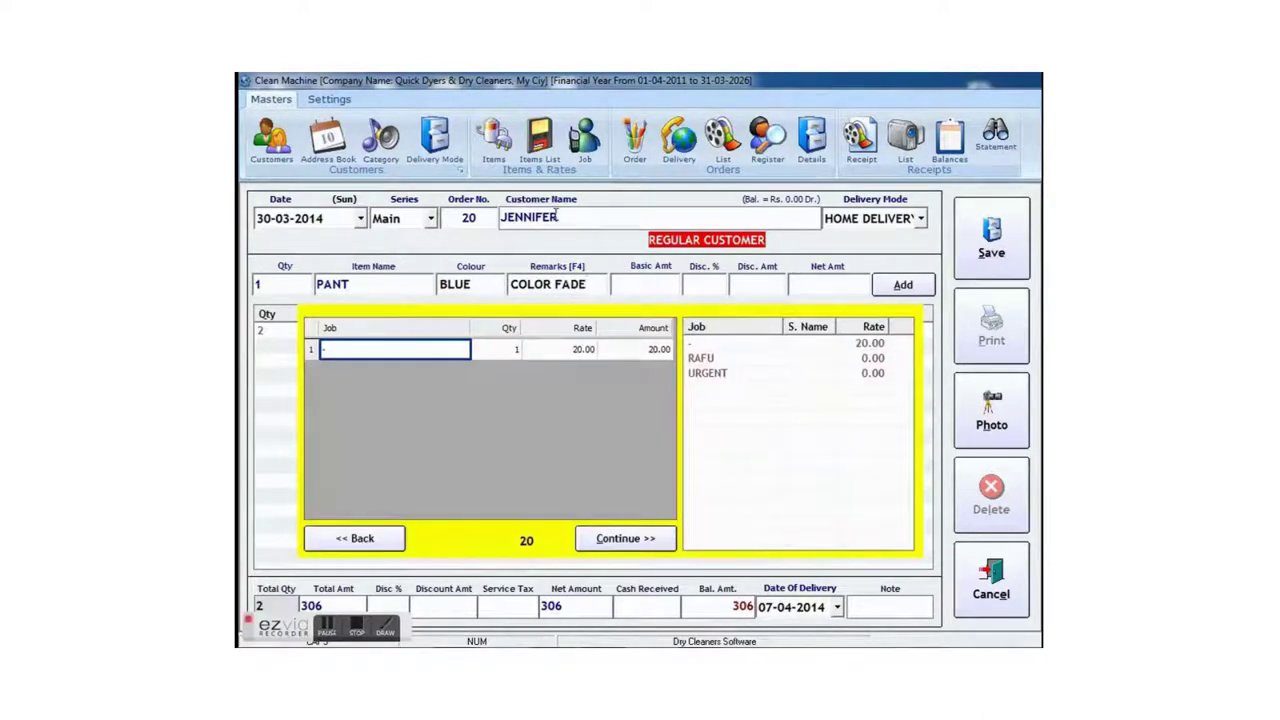
# - Add RAFU at 50 and URGENT at 25 as the pant's jobs and add the line
pyautogui.press('Down')
pyautogui.press('Down')
pyautogui.press('Return')
pyautogui.press('Return')
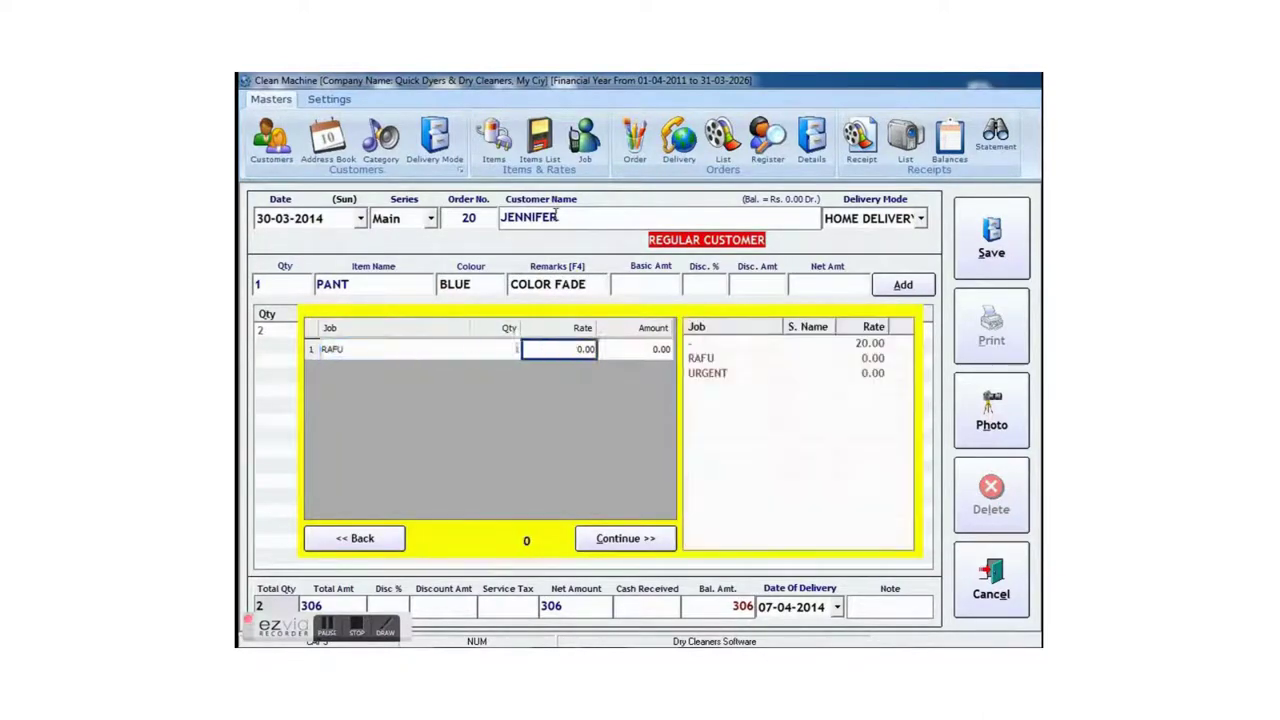
pyautogui.write('50')
pyautogui.press('Return')
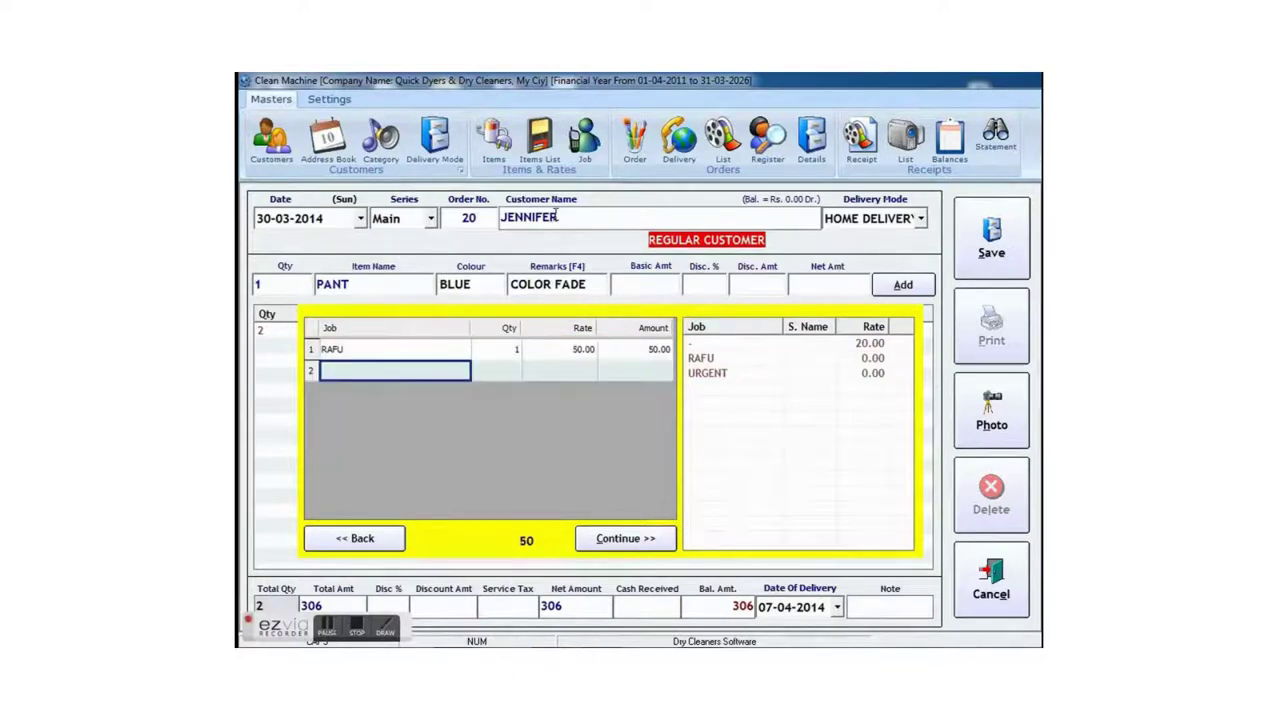
pyautogui.write('u')
pyautogui.press('Return')
pyautogui.press('Return')
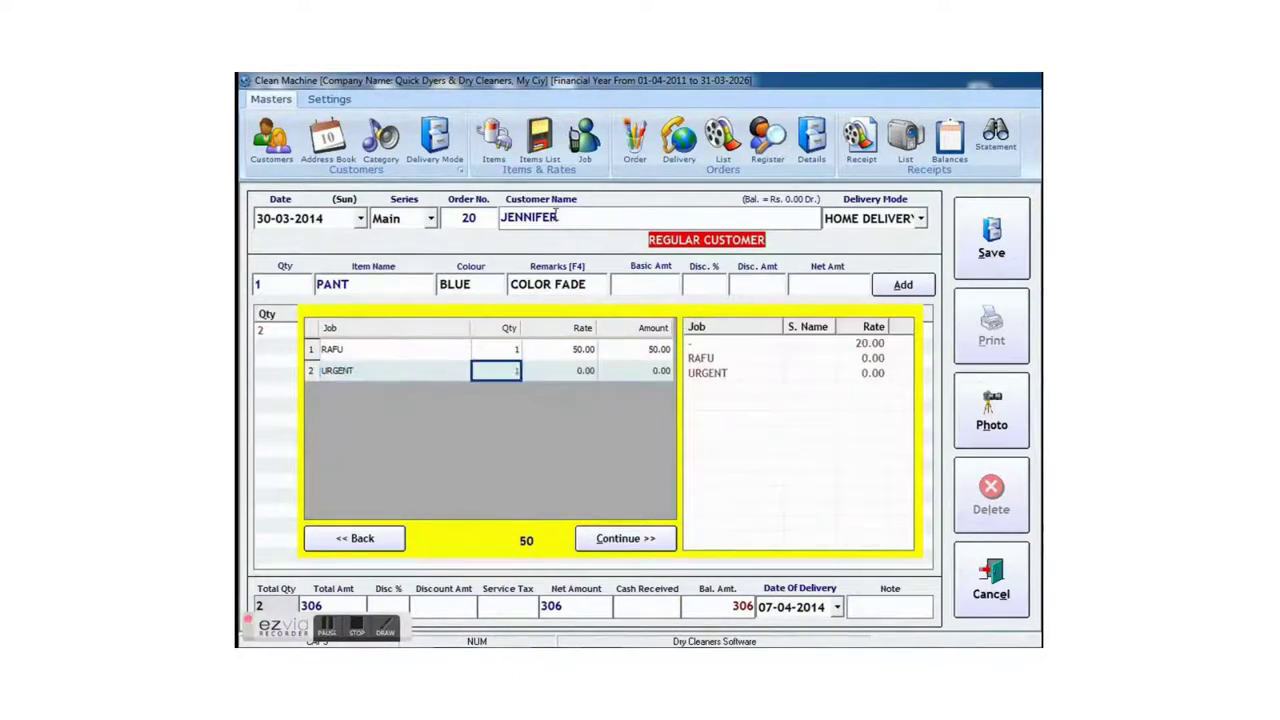
pyautogui.press('Return')
pyautogui.write('25')
pyautogui.press('Return')
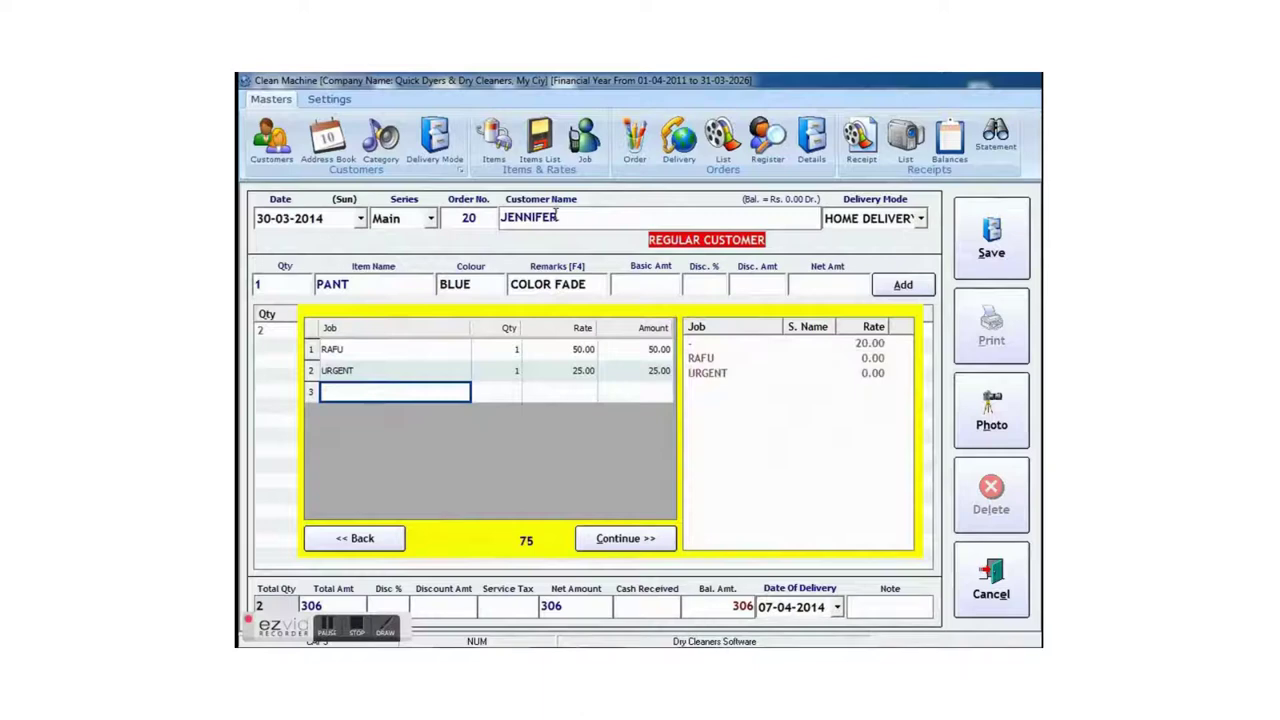
pyautogui.press('Return')
pyautogui.press('Return')
pyautogui.press('Return')
pyautogui.press('Return')
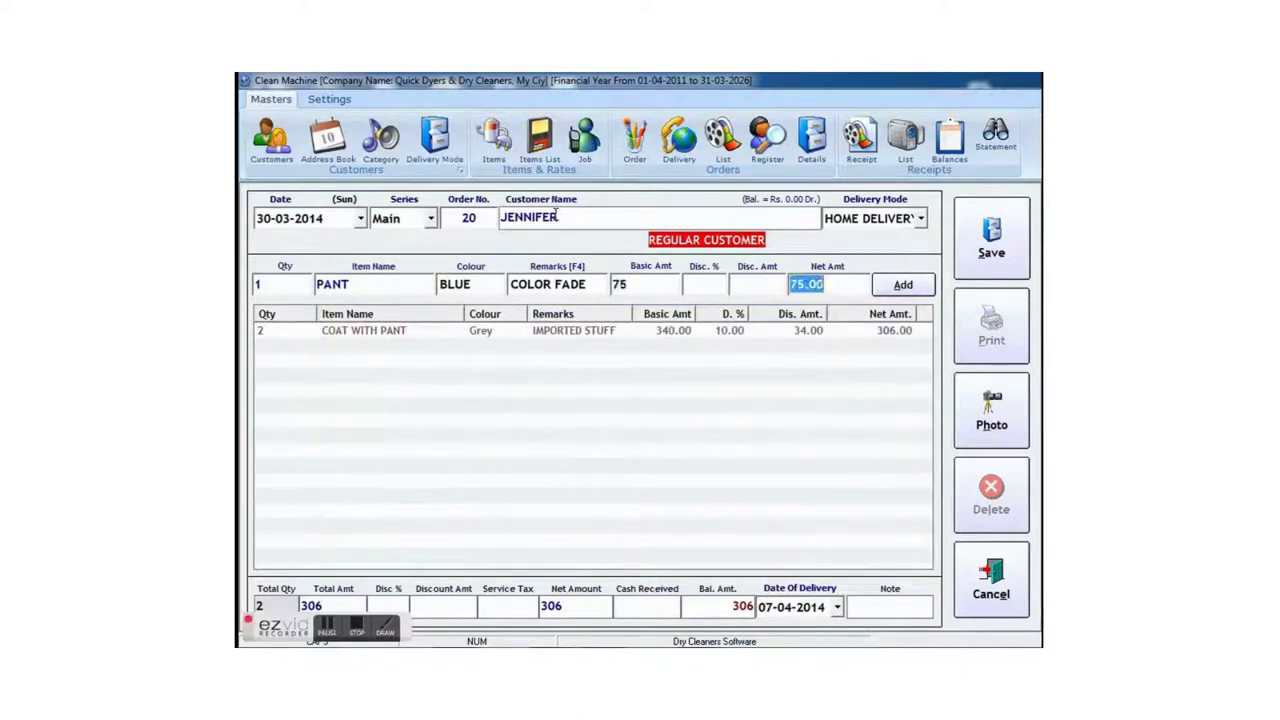
pyautogui.press('Return')
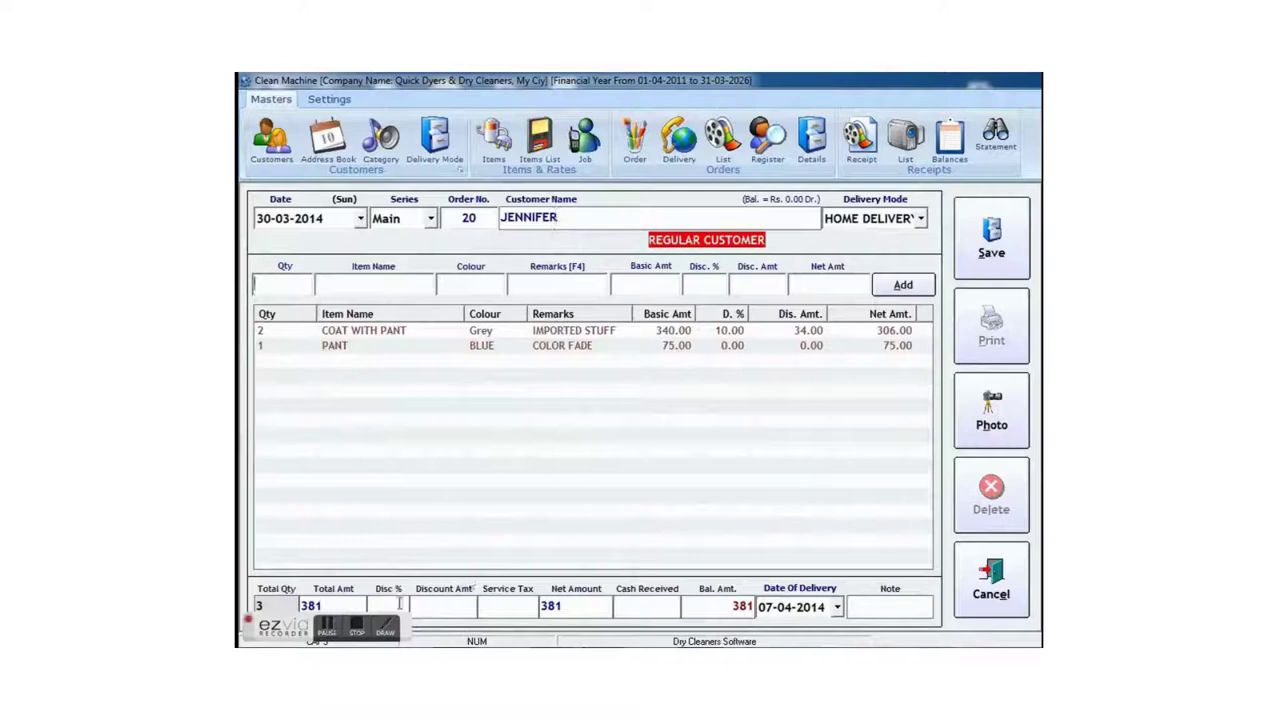
# - Apply 5% discount and 10.33 service tax, enter 200 cash received, and save order 20
pyautogui.write('5')
pyautogui.press('Return')
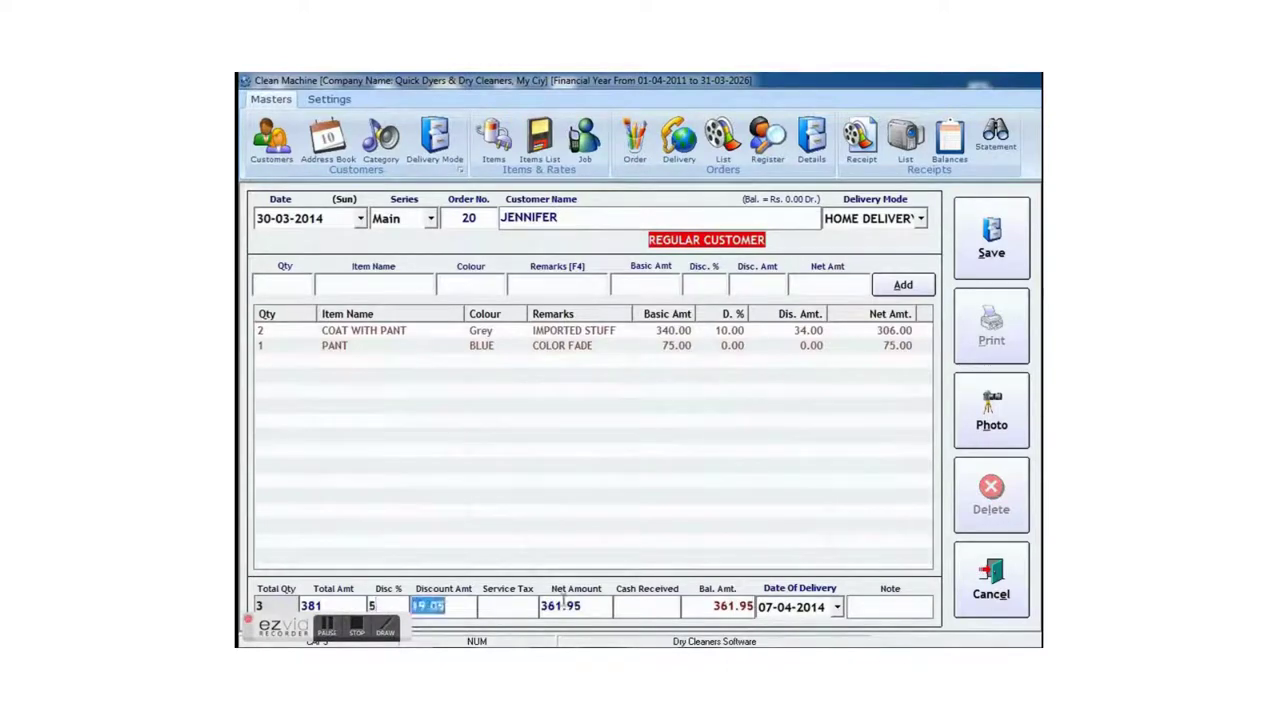
pyautogui.press('Return')
pyautogui.write('10.33')
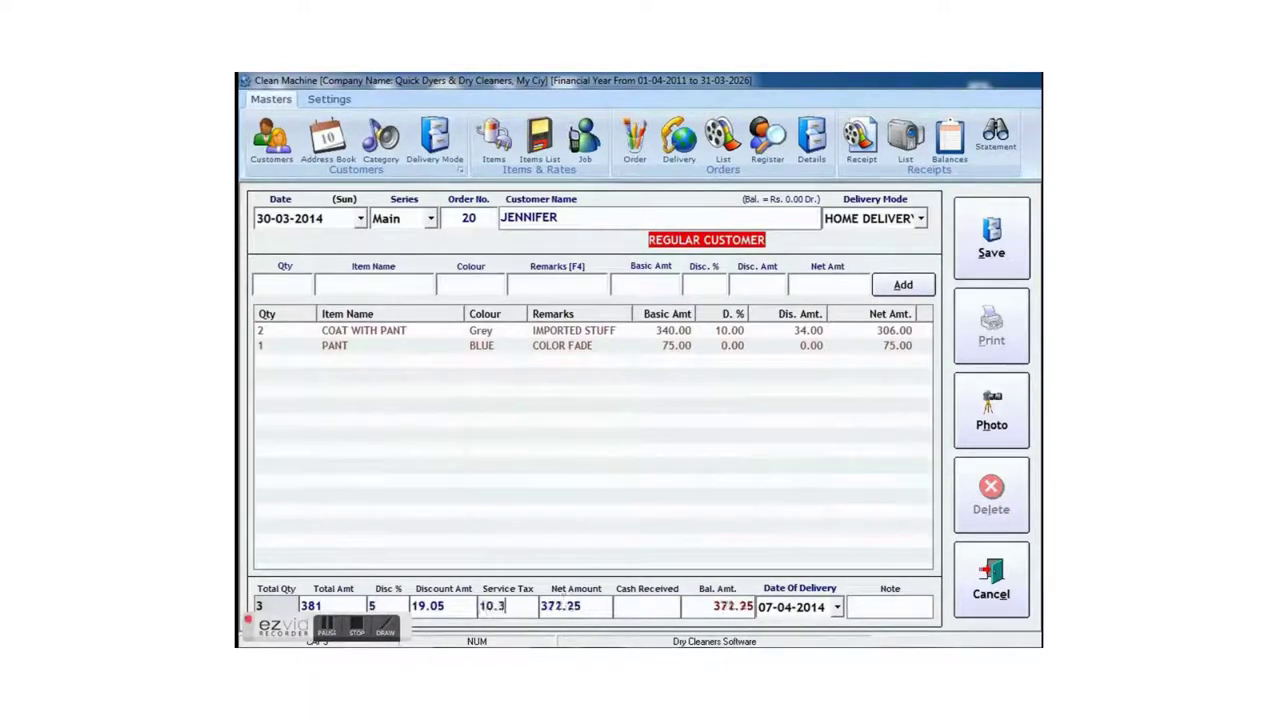
pyautogui.press('Return')
pyautogui.press('Return')
pyautogui.write('200')
pyautogui.press('Return')
pyautogui.press('Return')
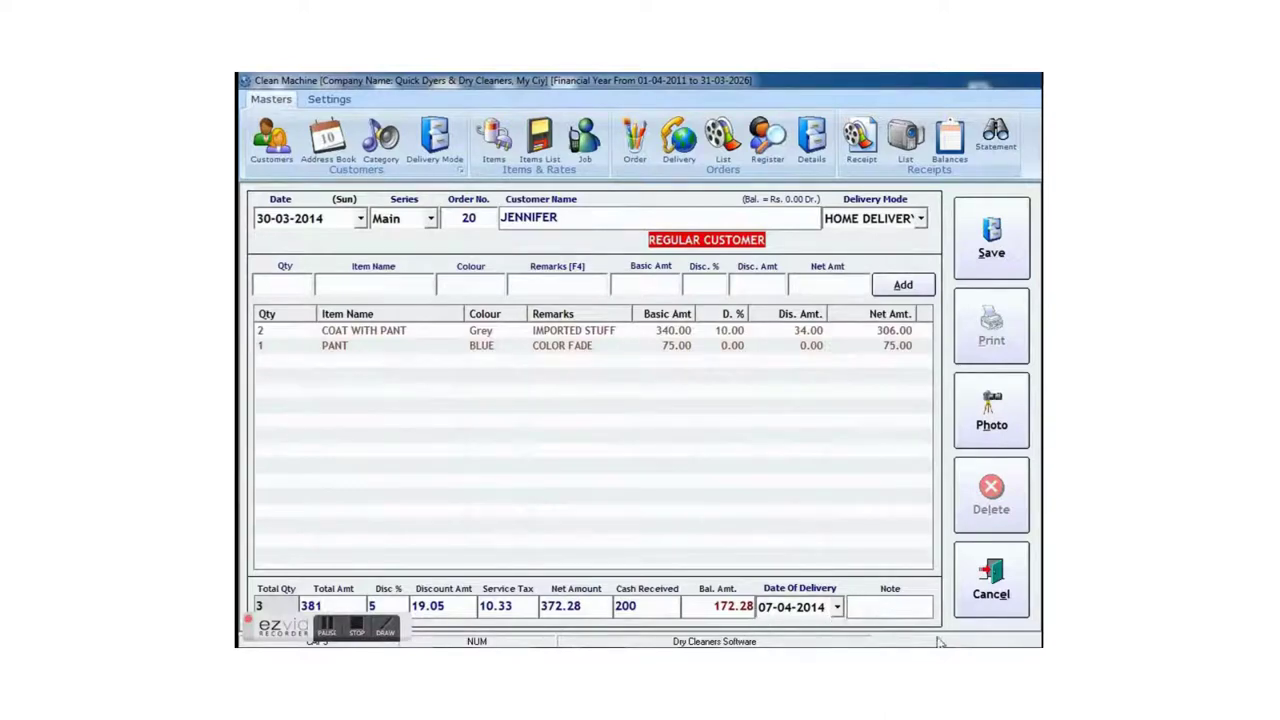
pyautogui.press('Return')
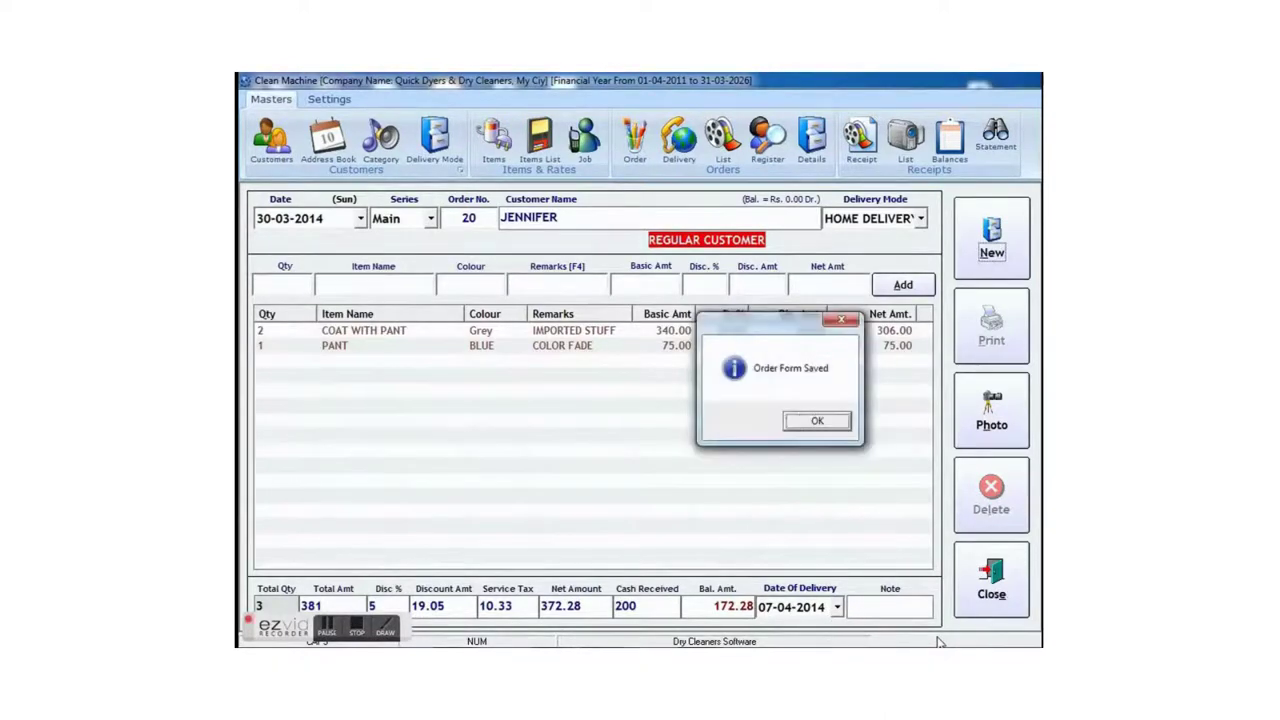
# - Check order 20's bill preview (both items, 5 tags, 200 advance), then close it
pyautogui.press('Return')
pyautogui.press('Return')
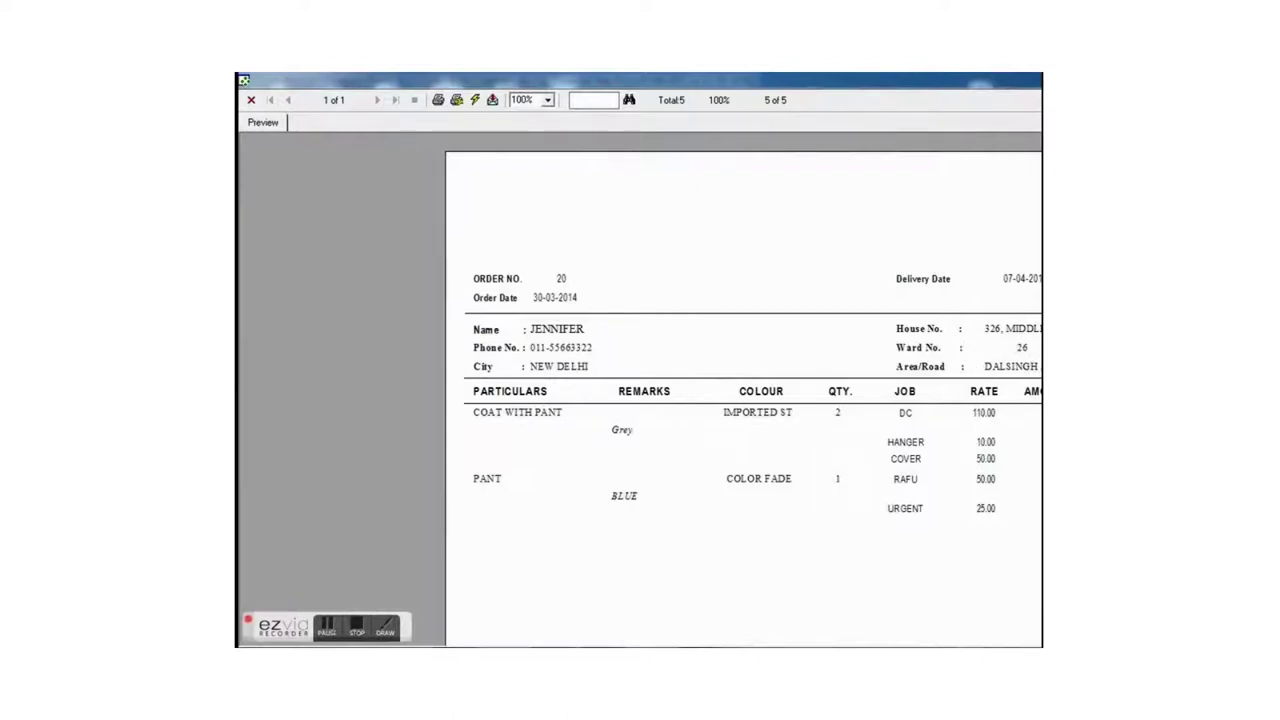
pyautogui.scroll(-5, 957, 514)
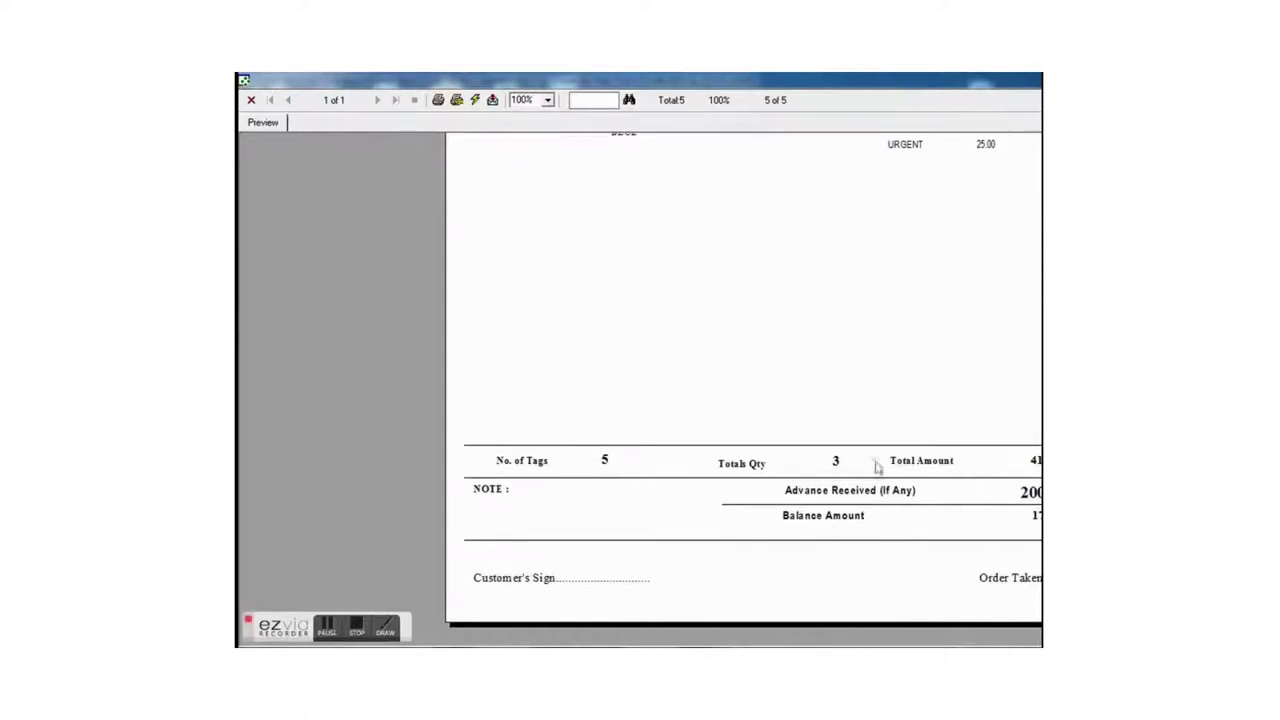
pyautogui.click(251, 100)
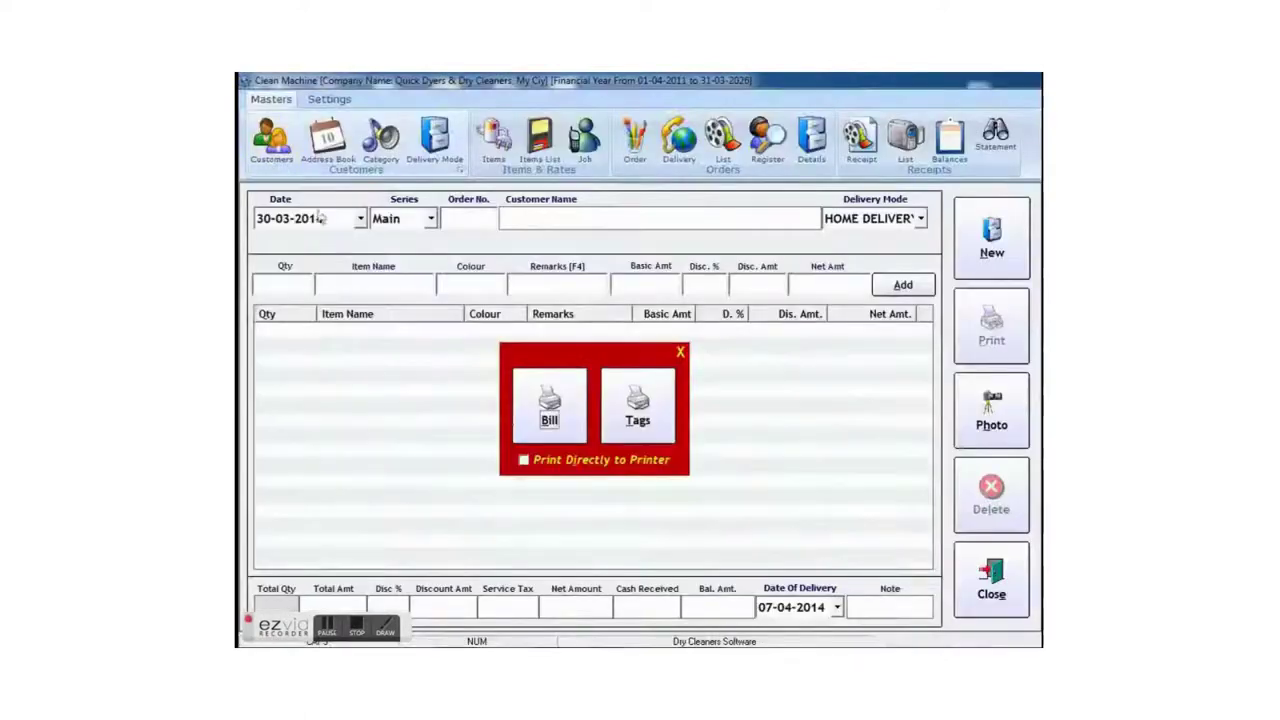
# - Preview order 20's five tag labels, then close the preview
pyautogui.click(645, 412)
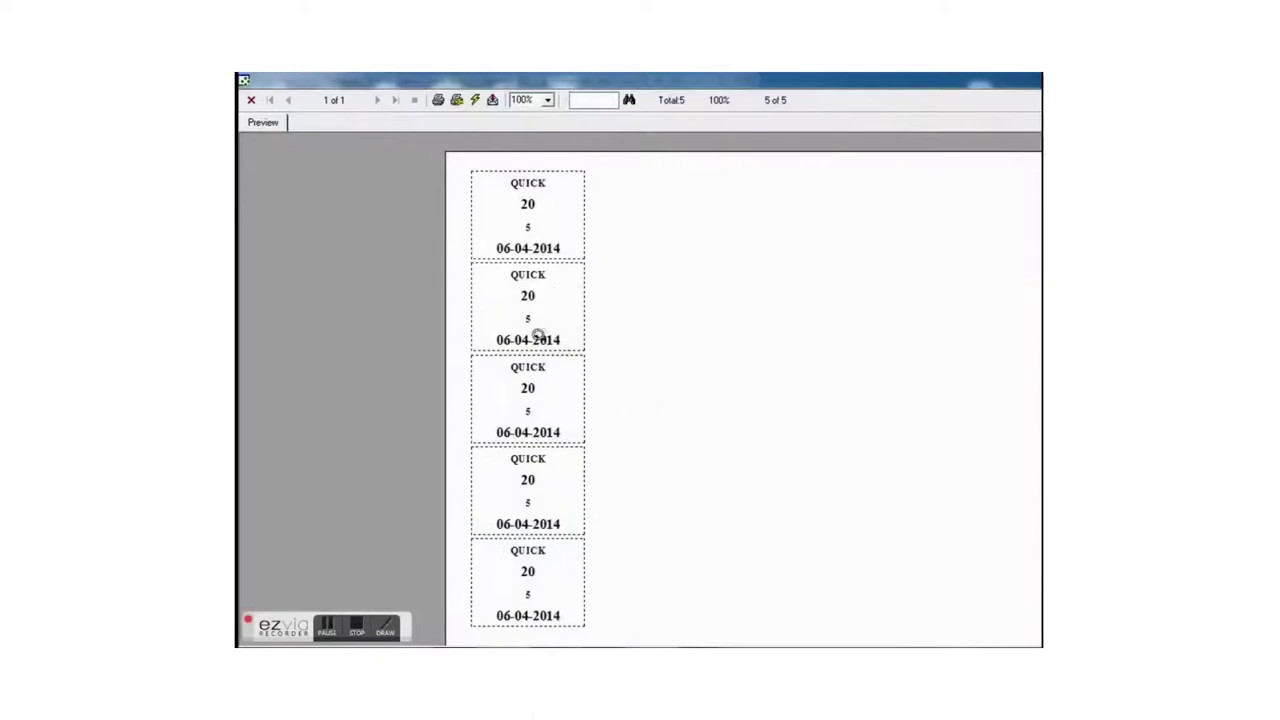
pyautogui.scroll(-2, 529, 589)
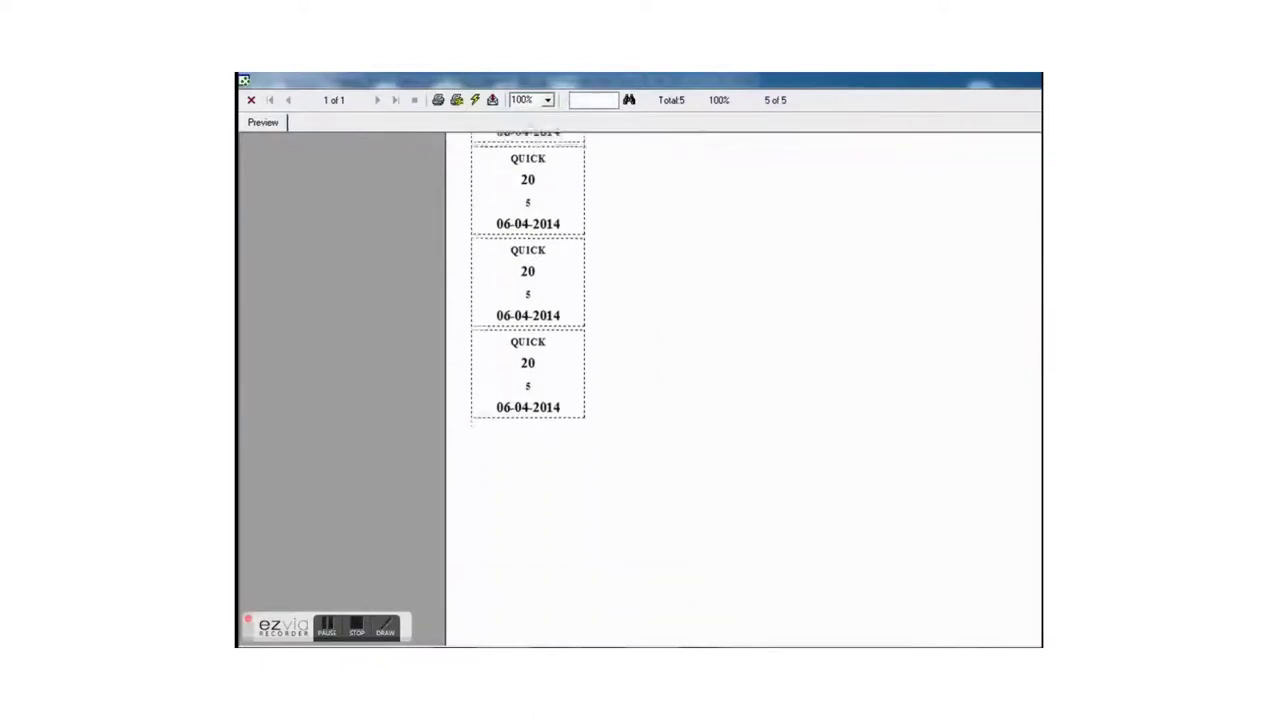
pyautogui.scroll(2, 1033, 256)
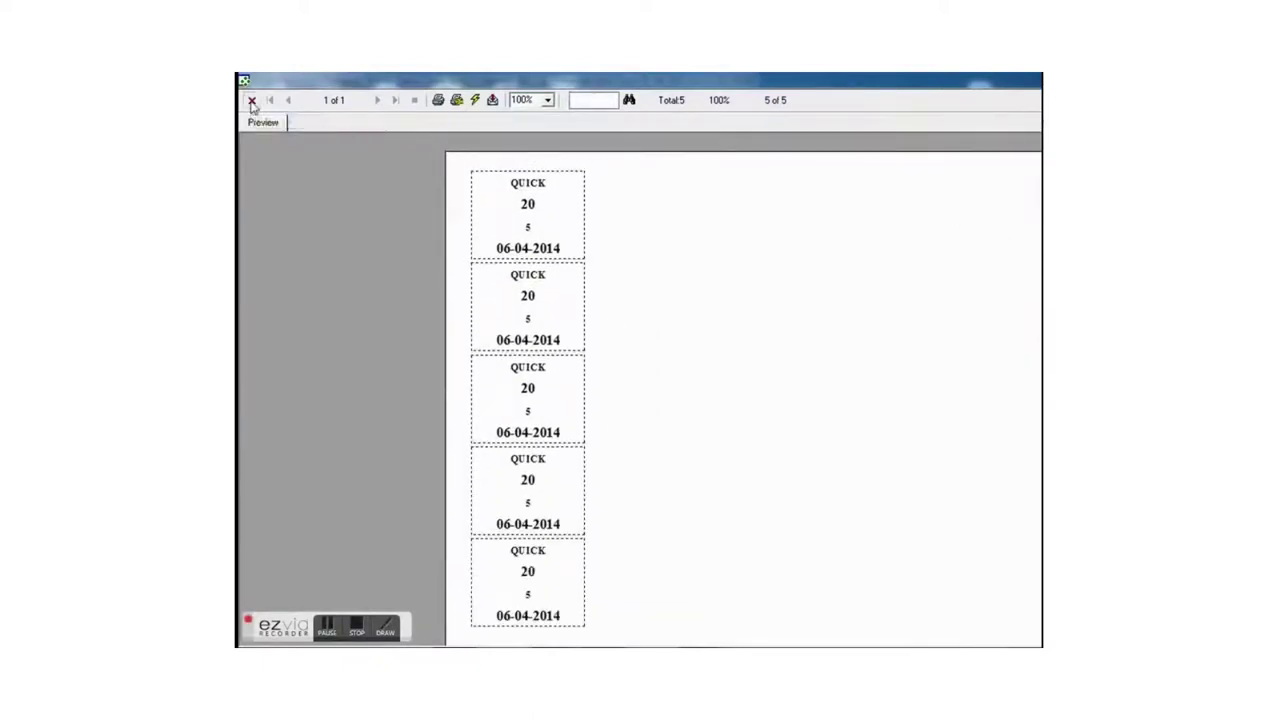
pyautogui.click(251, 100)
# - Dismiss the bill-or-tags choice, close the order form, and bring up the delivery list
pyautogui.click(680, 353)
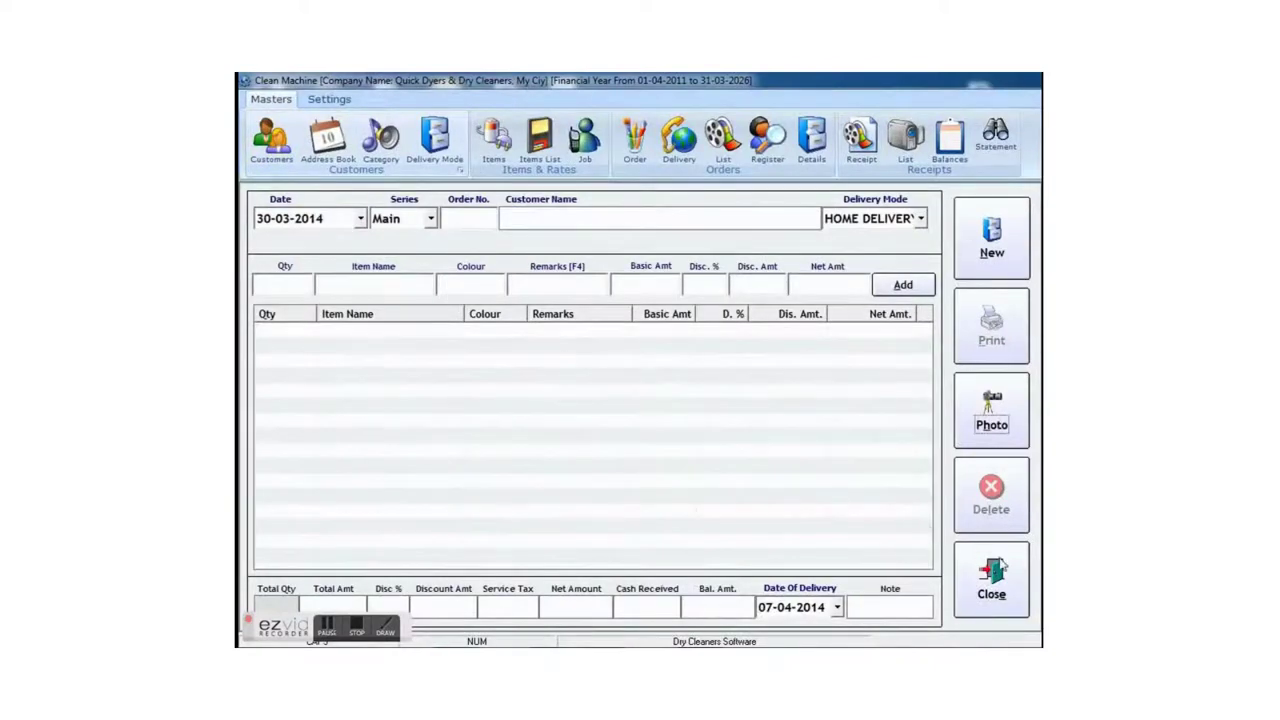
pyautogui.click(995, 575)
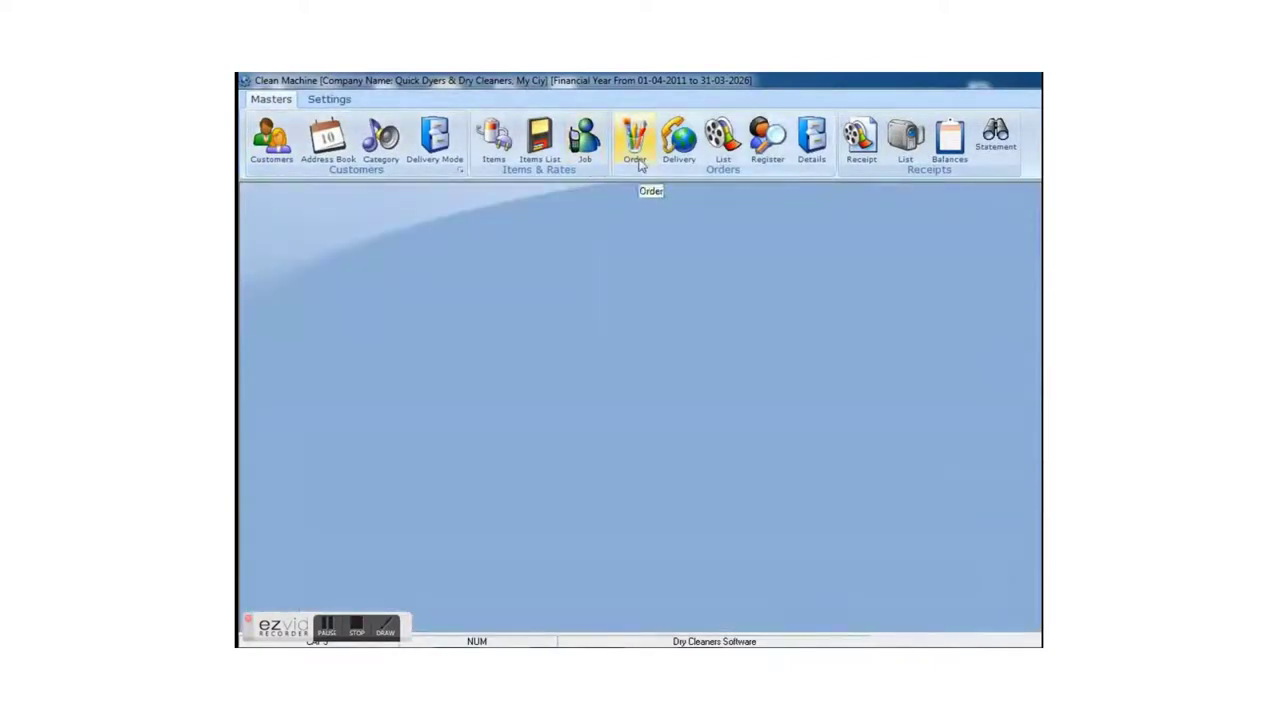
pyautogui.click(684, 158)
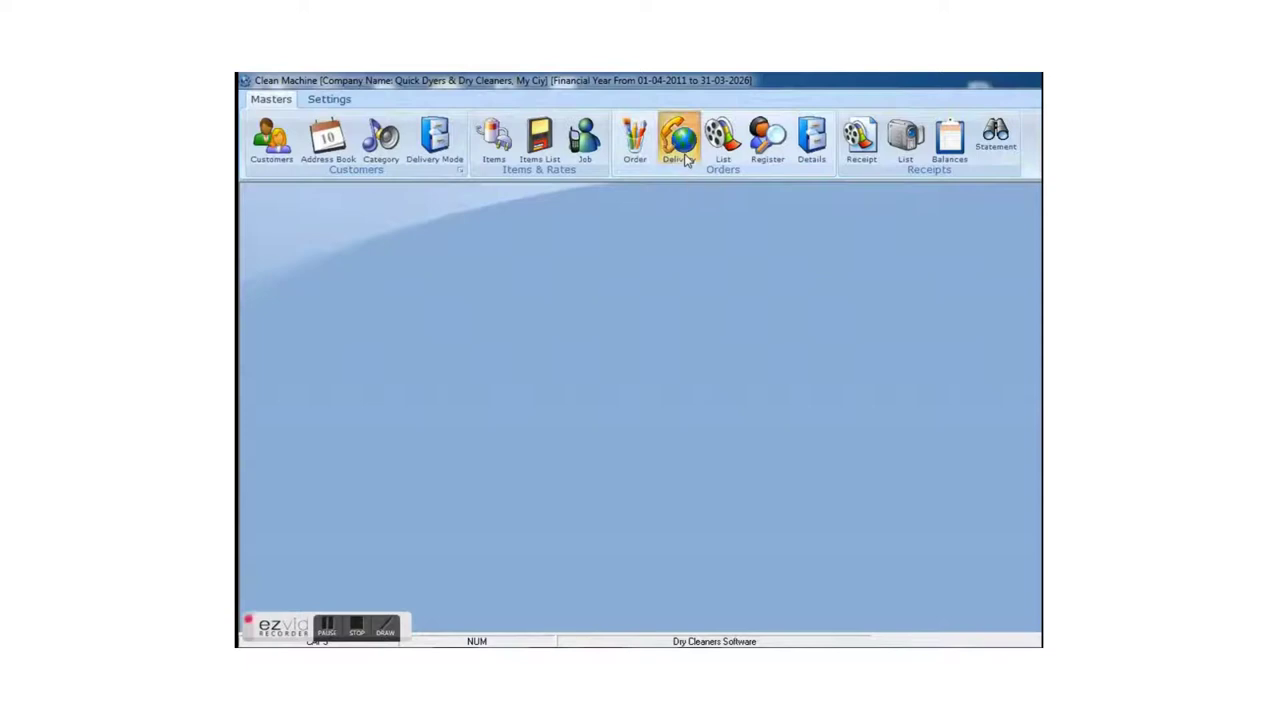
# - Deliver order 20's PANT while leaving COAT WITH PANT due, and save the delivery
pyautogui.click(758, 336)
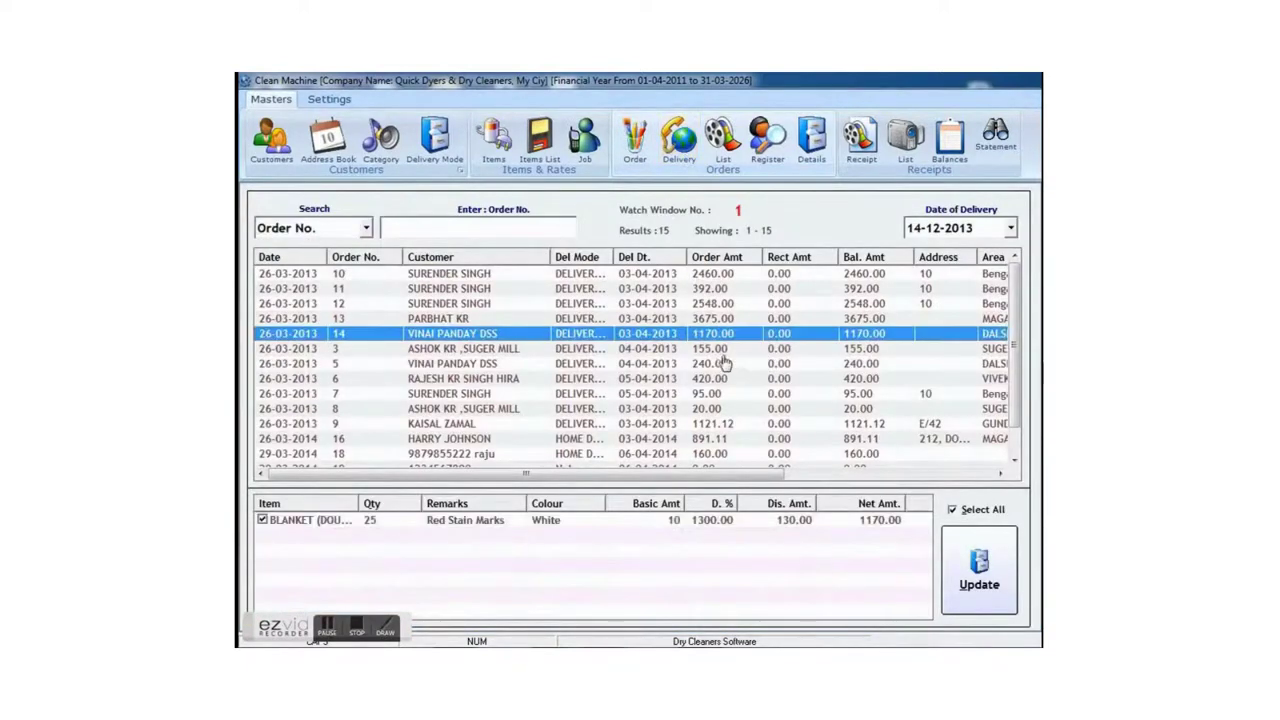
pyautogui.click(463, 226)
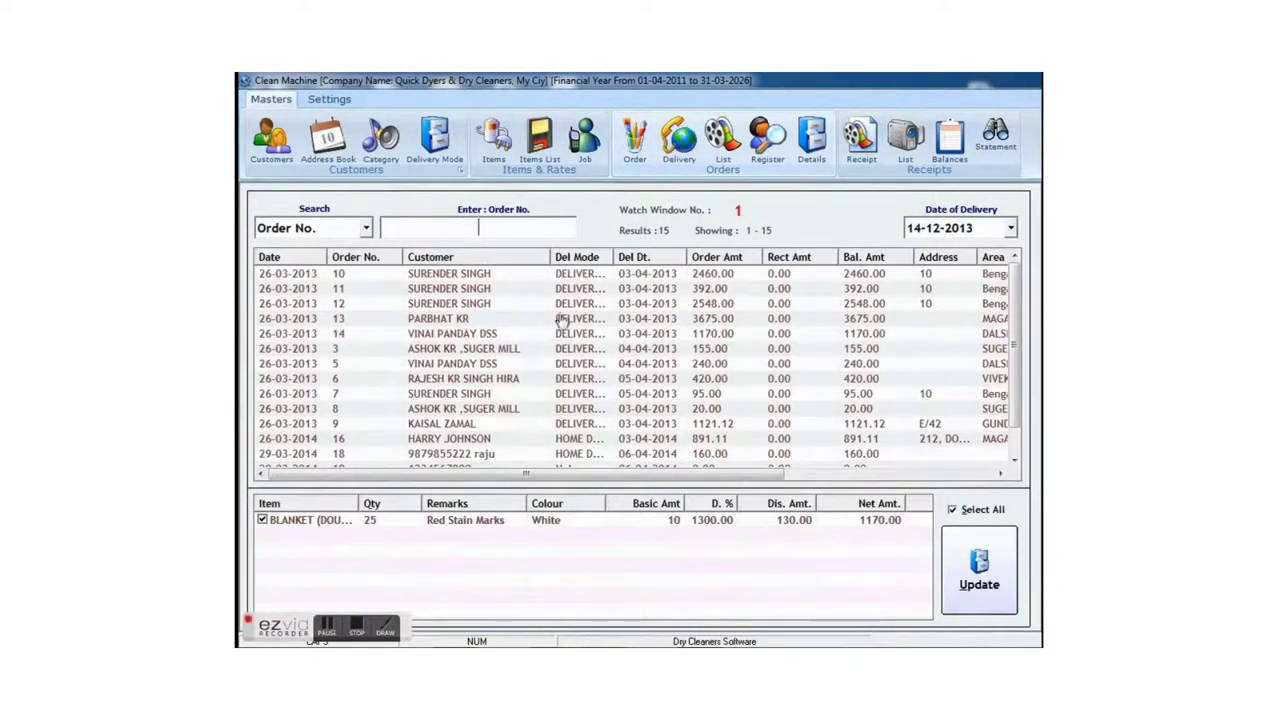
pyautogui.click(1019, 435)
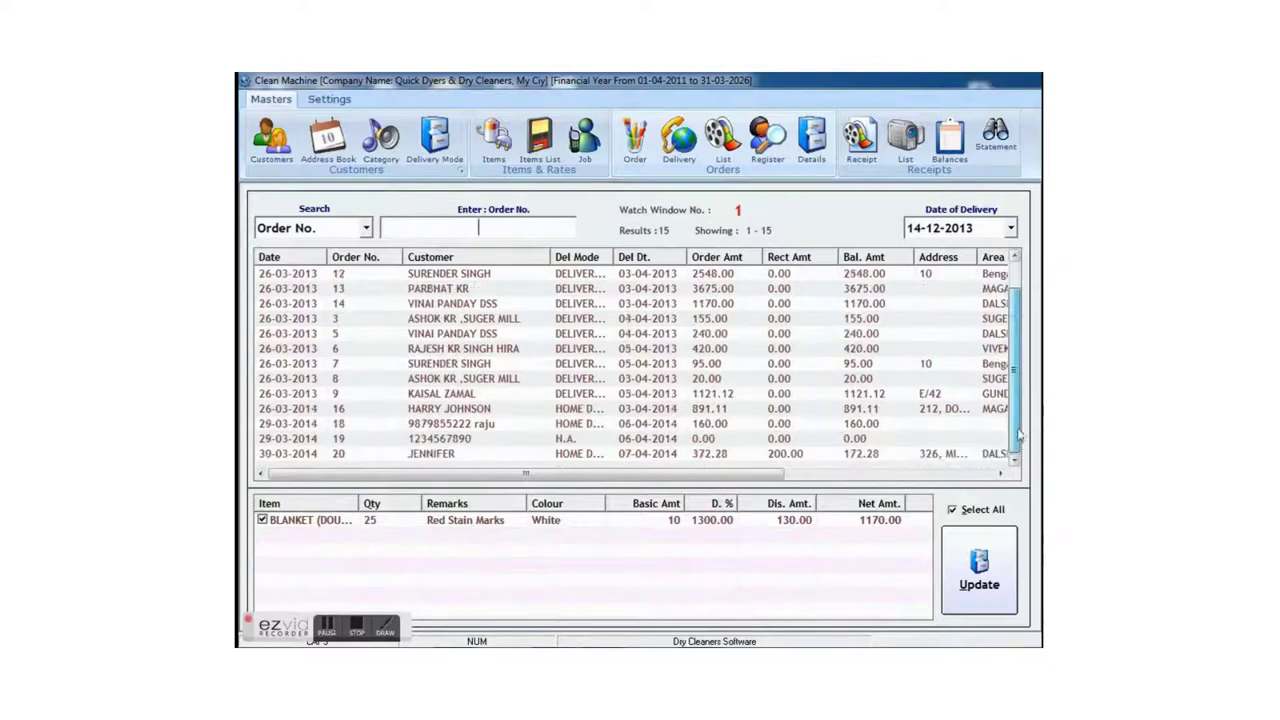
pyautogui.click(767, 456)
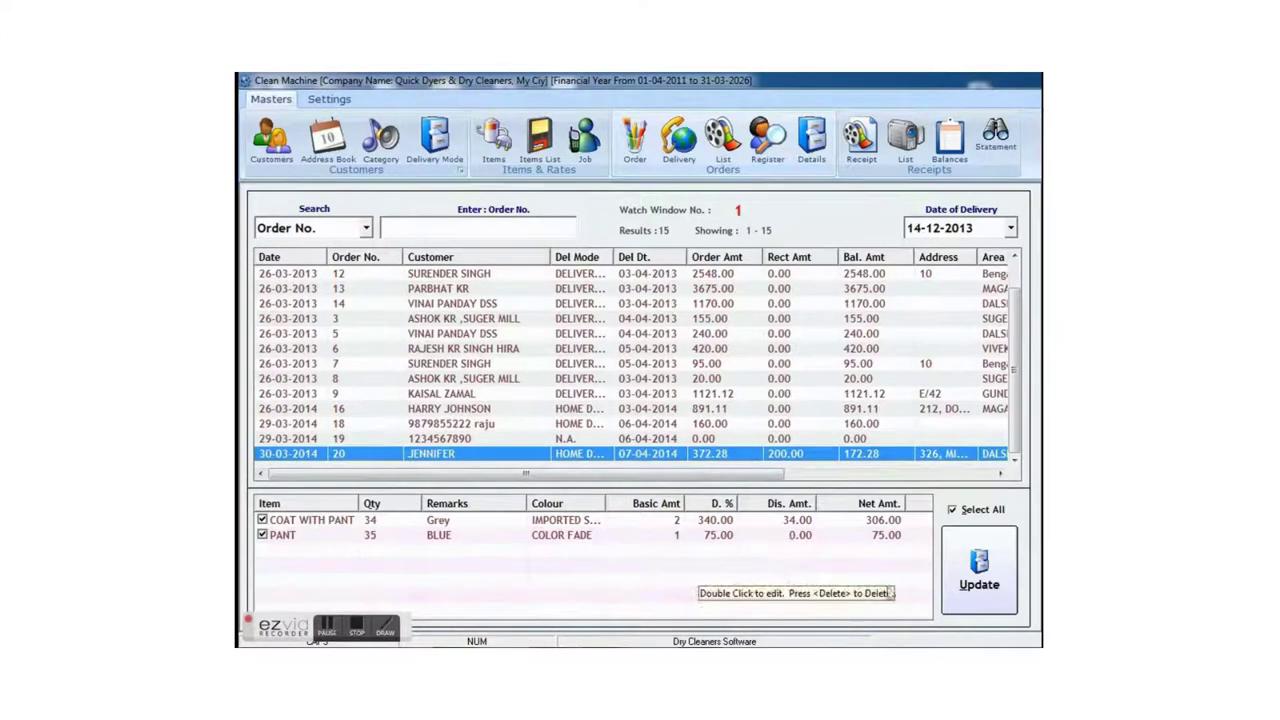
pyautogui.click(262, 521)
pyautogui.click(980, 578)
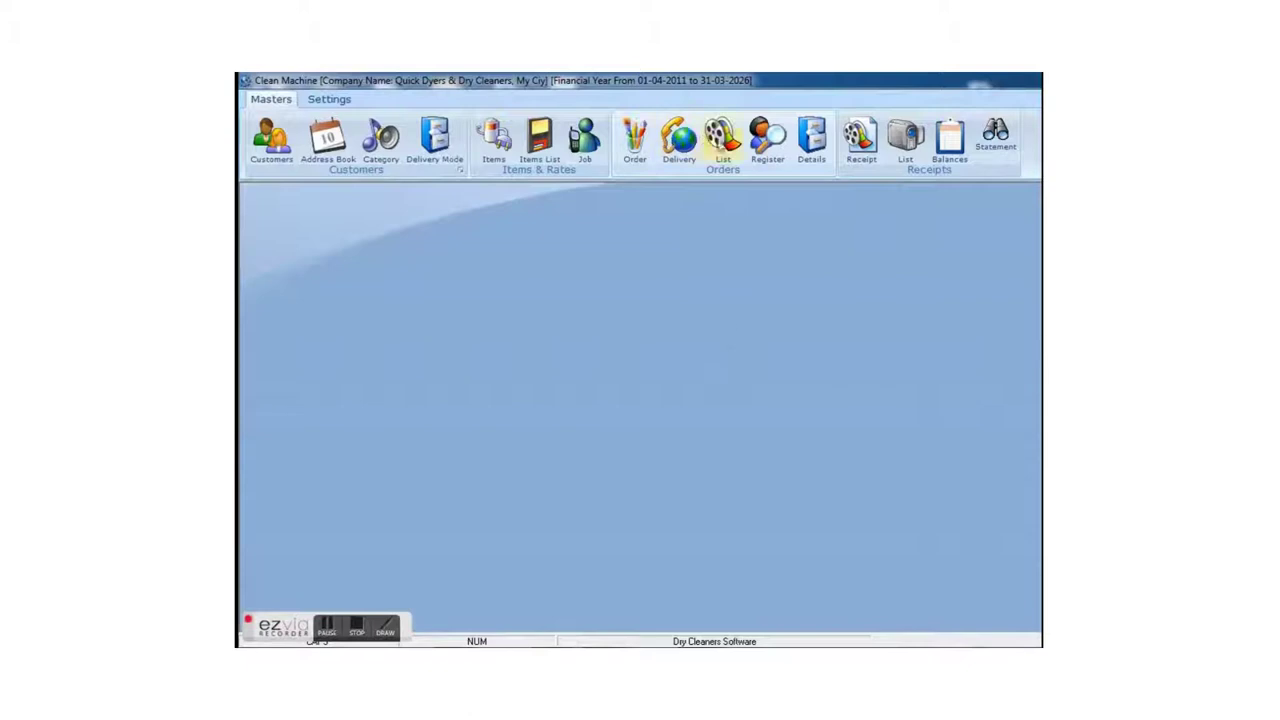
# - List all orders from 30-03-2012 to 30-03-2014 and open the printable Order List report
pyautogui.click(722, 142)
pyautogui.click(430, 305)
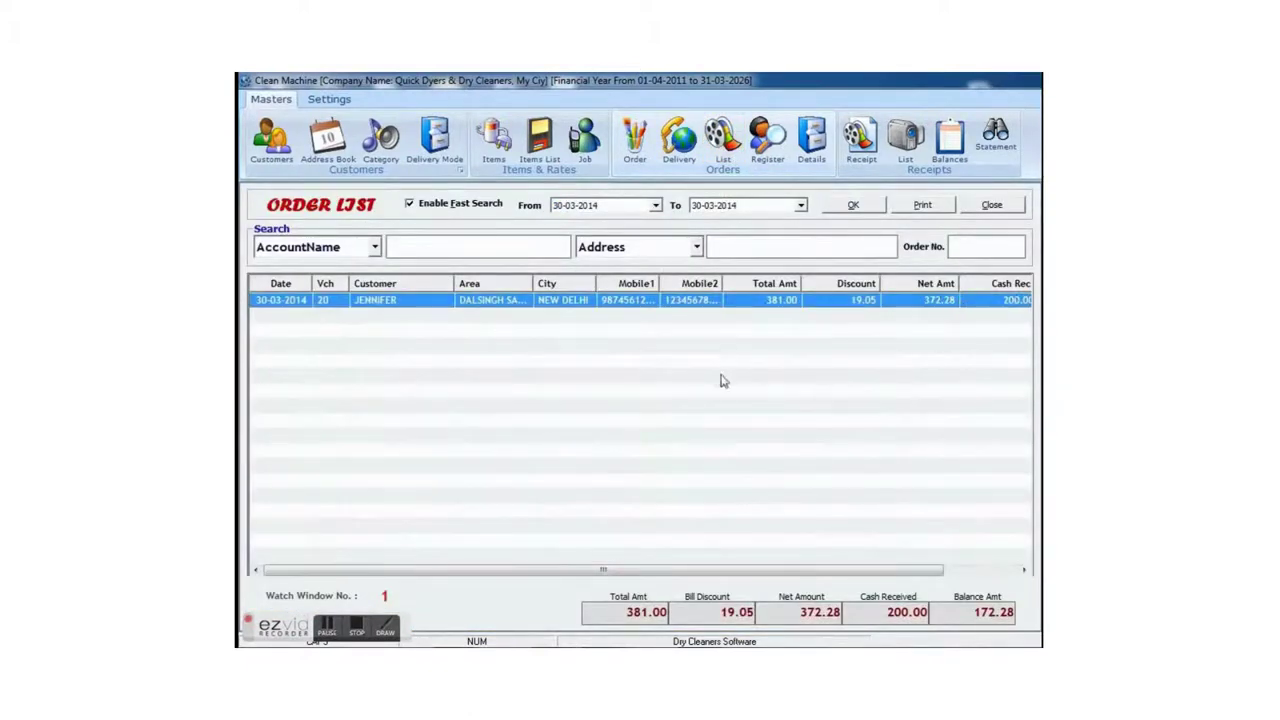
pyautogui.click(589, 207)
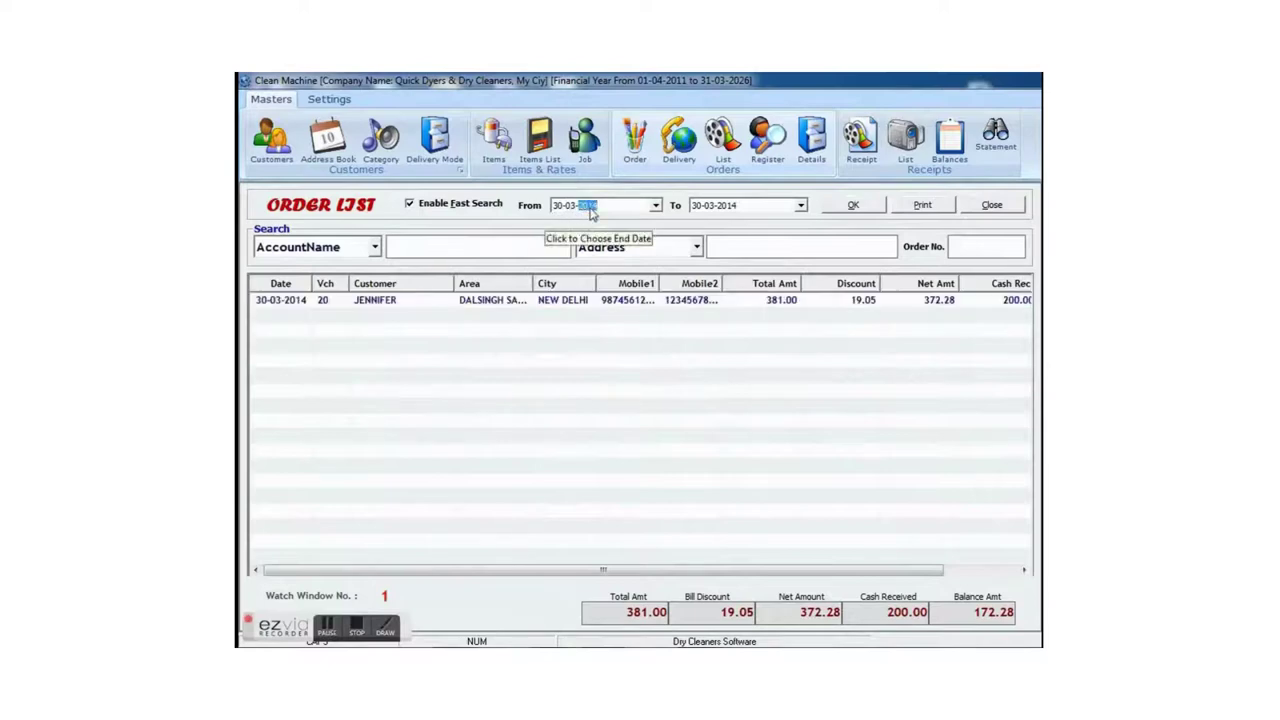
pyautogui.write('2012')
pyautogui.click(853, 205)
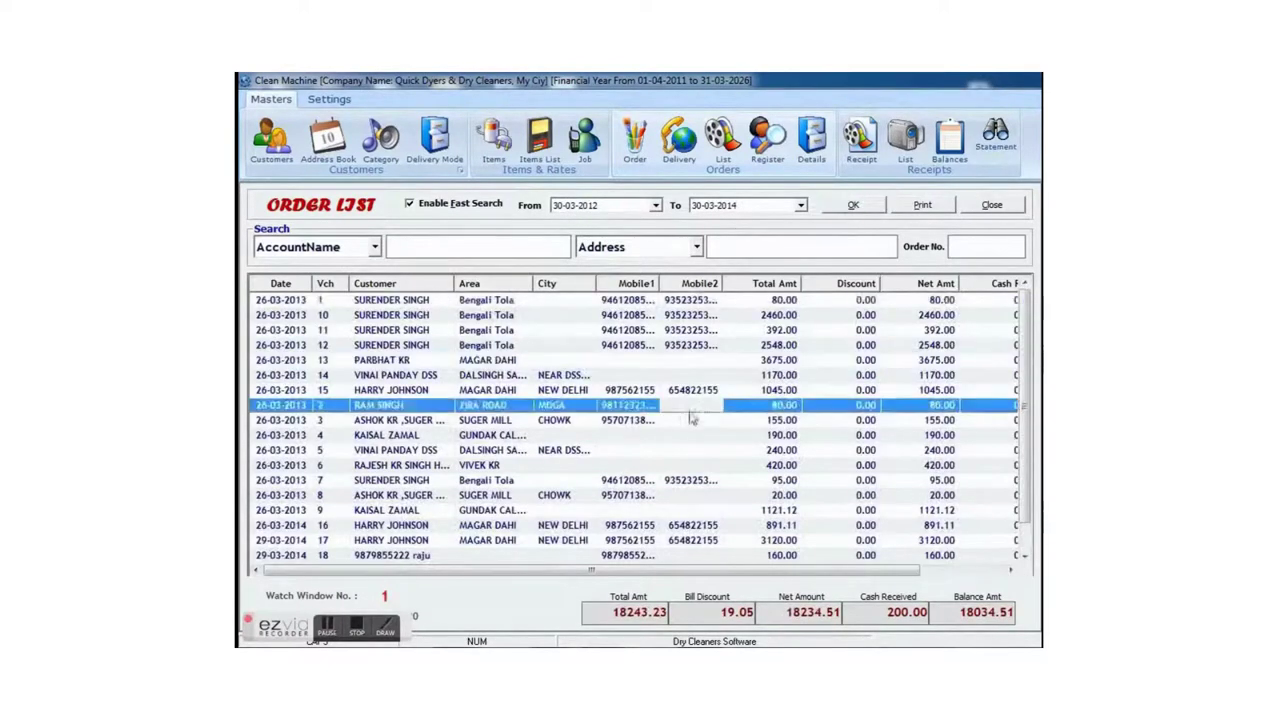
pyautogui.scroll(-1, 718, 500)
pyautogui.scroll(1, 722, 394)
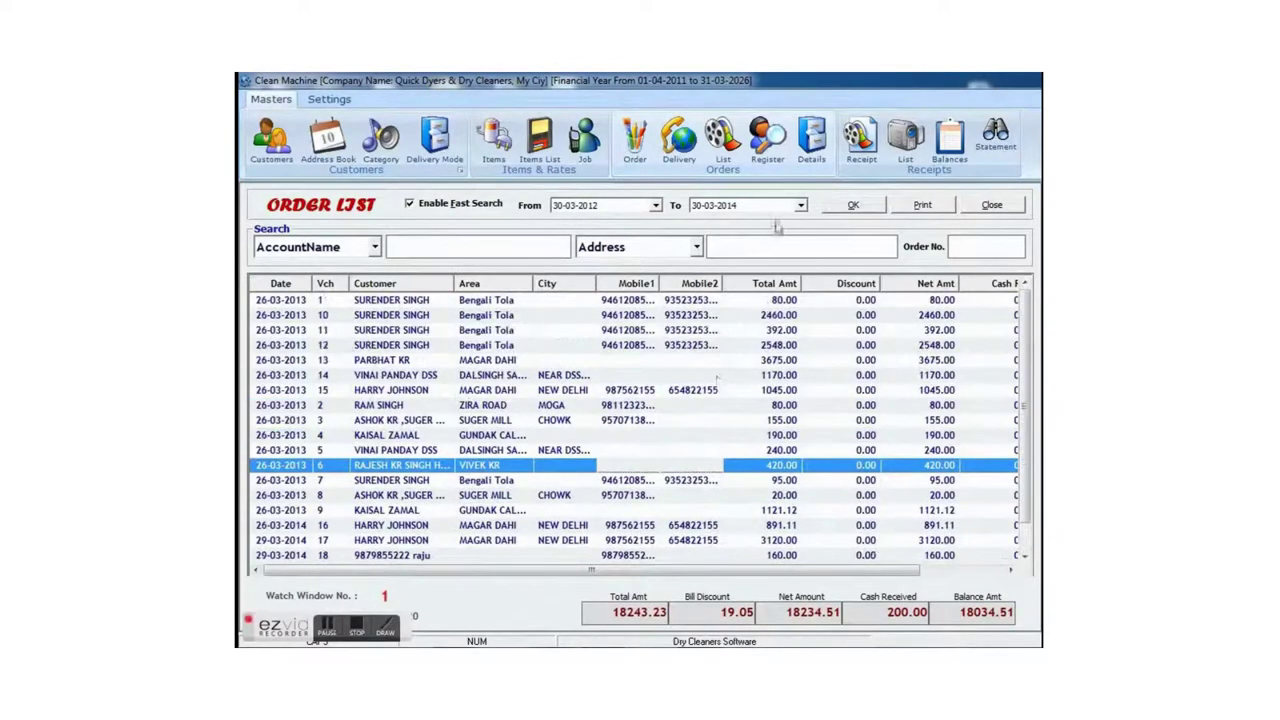
pyautogui.click(853, 205)
pyautogui.click(921, 205)
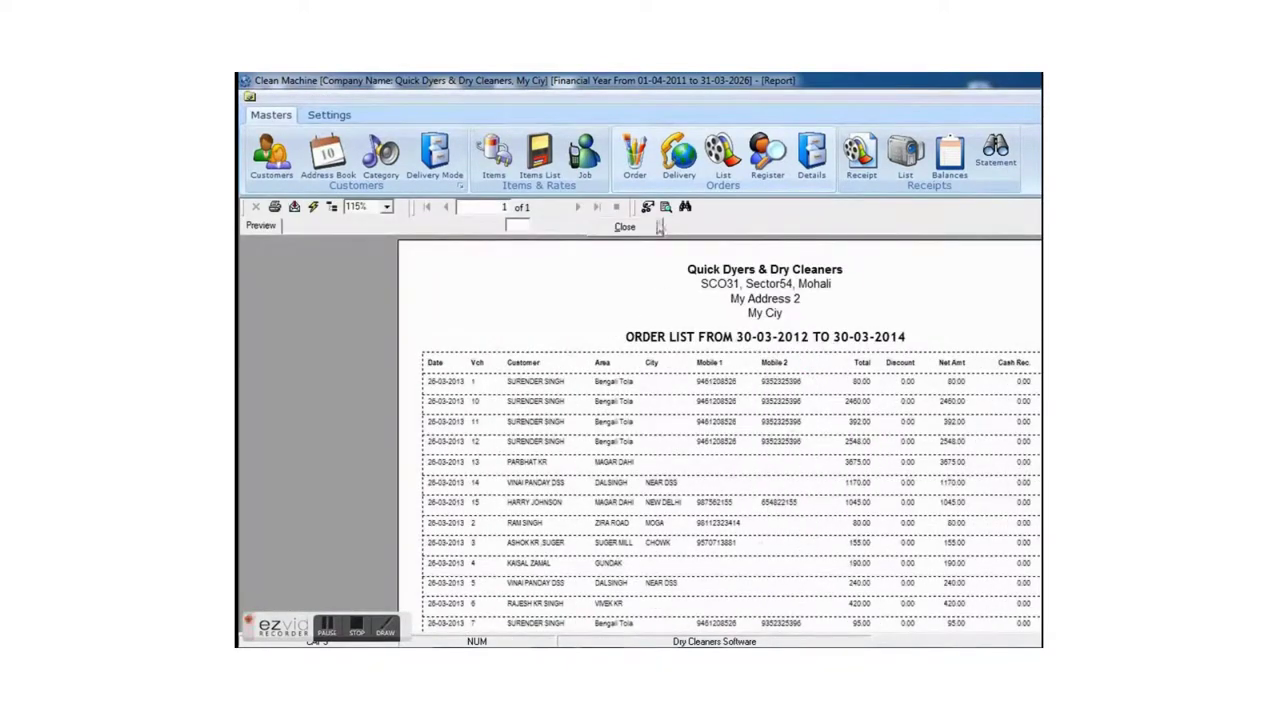
# - Open the report's export options and look through the format list for Excel
pyautogui.click(293, 207)
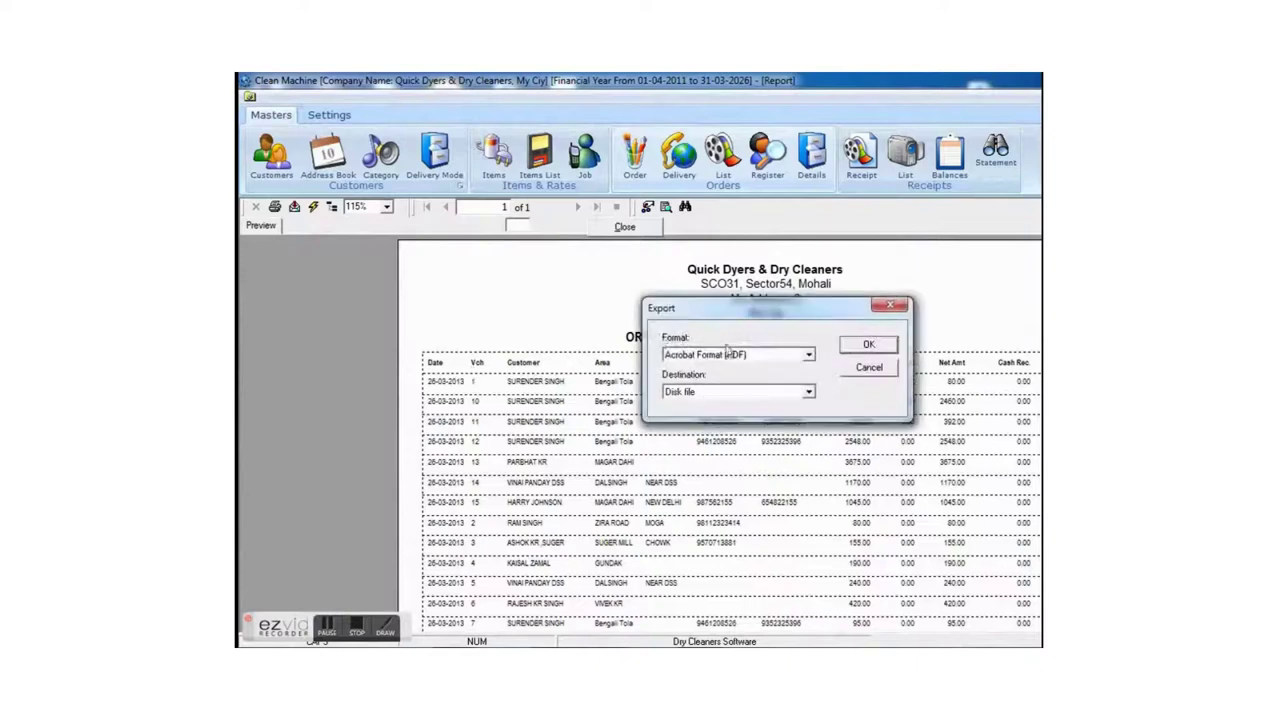
pyautogui.click(745, 356)
pyautogui.press('Down')
pyautogui.press('Down')
pyautogui.press('Down')
pyautogui.press('Down')
pyautogui.press('Down')
pyautogui.press('Down')
pyautogui.press('Down')
pyautogui.press('Down')
pyautogui.press('Down')
pyautogui.press('Down')
pyautogui.press('Down')
pyautogui.press('Down')
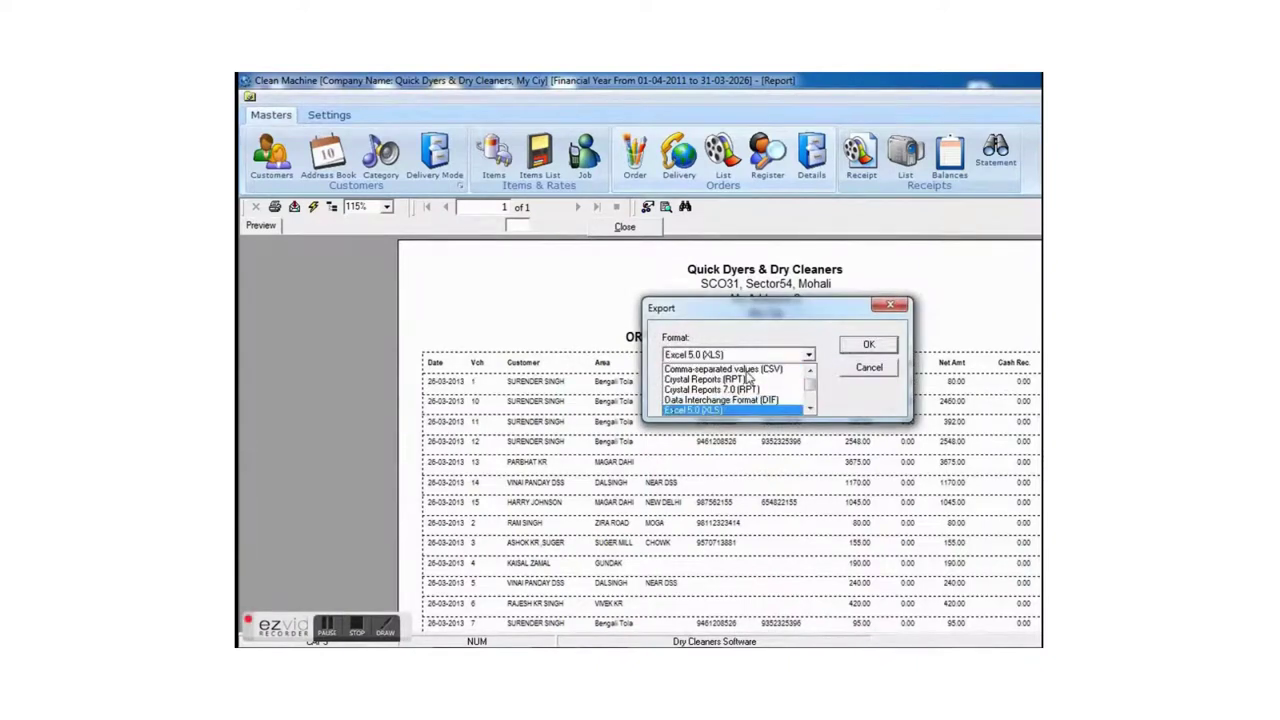
pyautogui.press('Up')
pyautogui.press('Up')
pyautogui.press('Down')
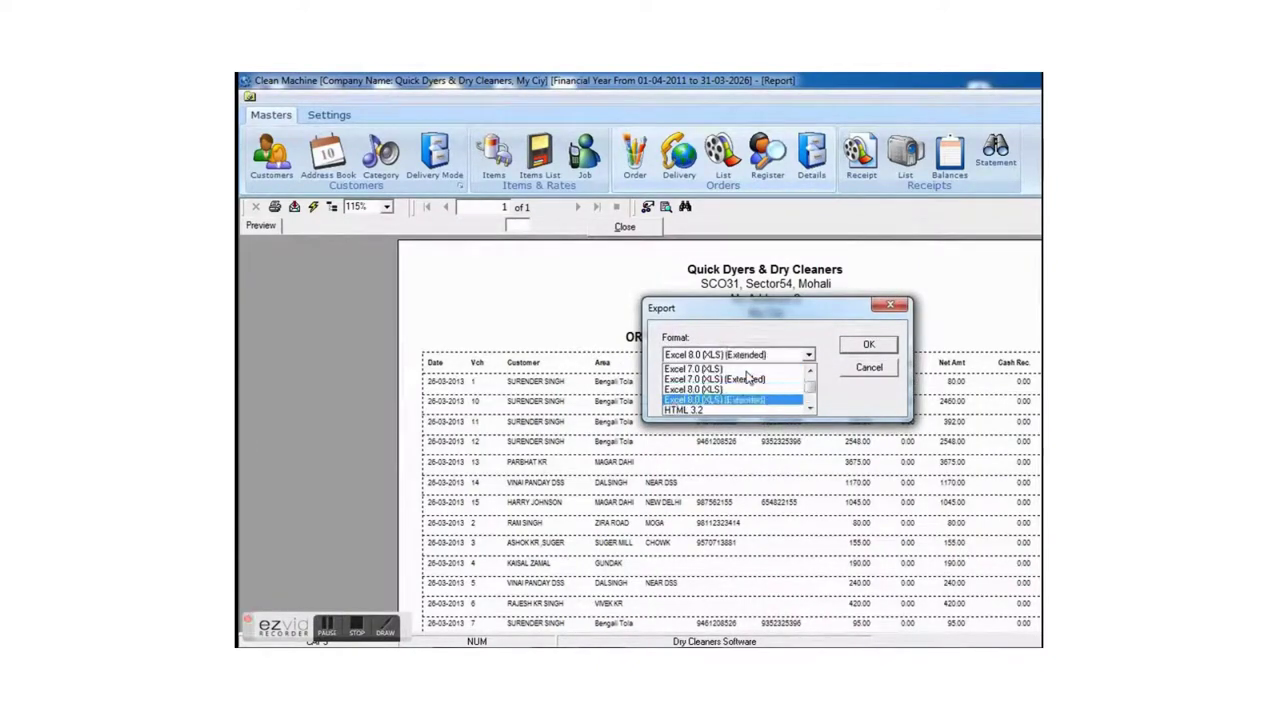
pyautogui.press('Return')
pyautogui.click(766, 356)
pyautogui.press('Down')
pyautogui.press('Down')
pyautogui.press('Down')
pyautogui.press('Down')
pyautogui.press('Down')
pyautogui.press('Down')
pyautogui.press('Down')
pyautogui.press('Down')
pyautogui.press('Down')
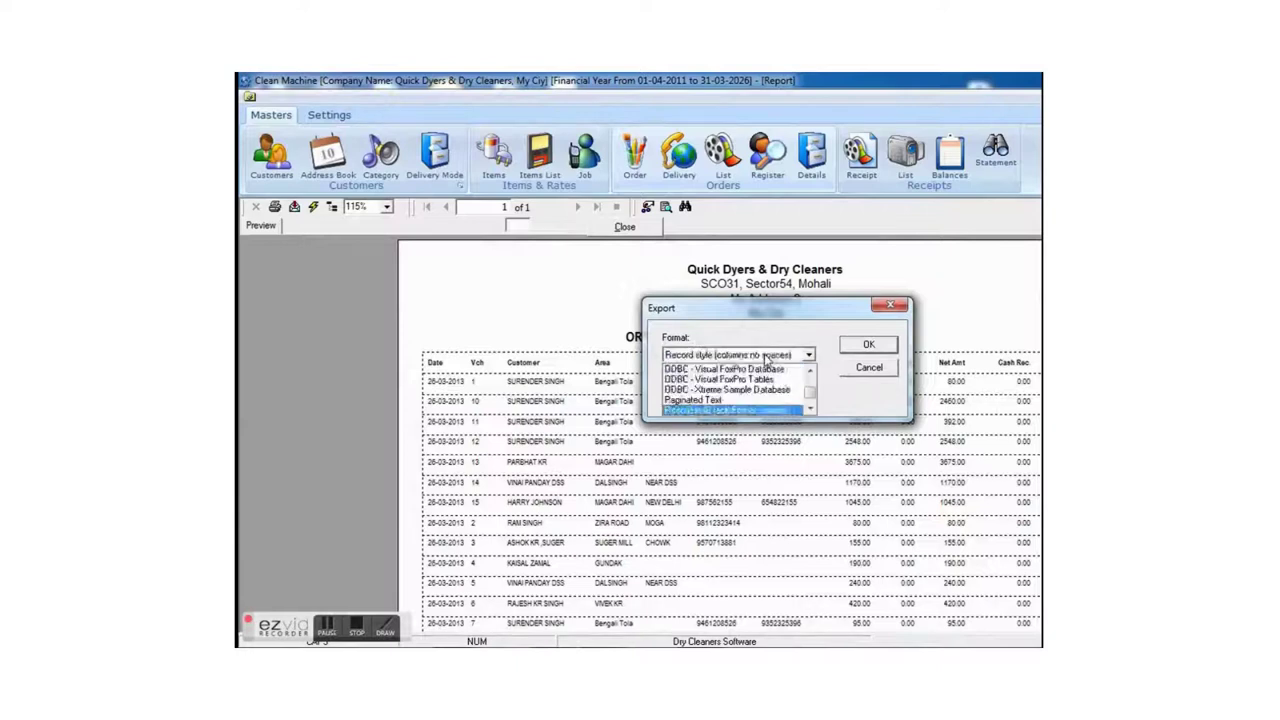
pyautogui.press('Return')
# - Export the report as Excel 8.0 (XLS) to a Disk file destination
pyautogui.click(766, 356)
pyautogui.press('Up')
pyautogui.press('Up')
pyautogui.press('Up')
pyautogui.press('Up')
pyautogui.press('Up')
pyautogui.press('Up')
pyautogui.press('Up')
pyautogui.press('Up')
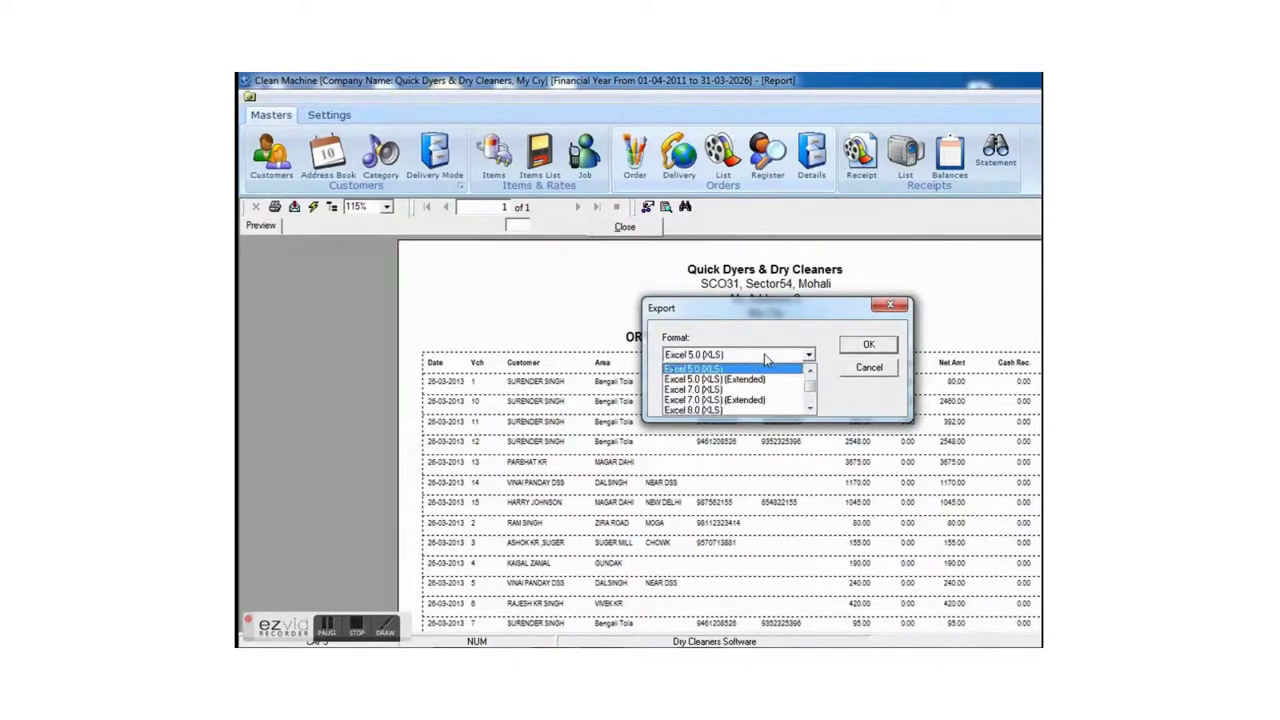
pyautogui.press('Return')
pyautogui.click(771, 393)
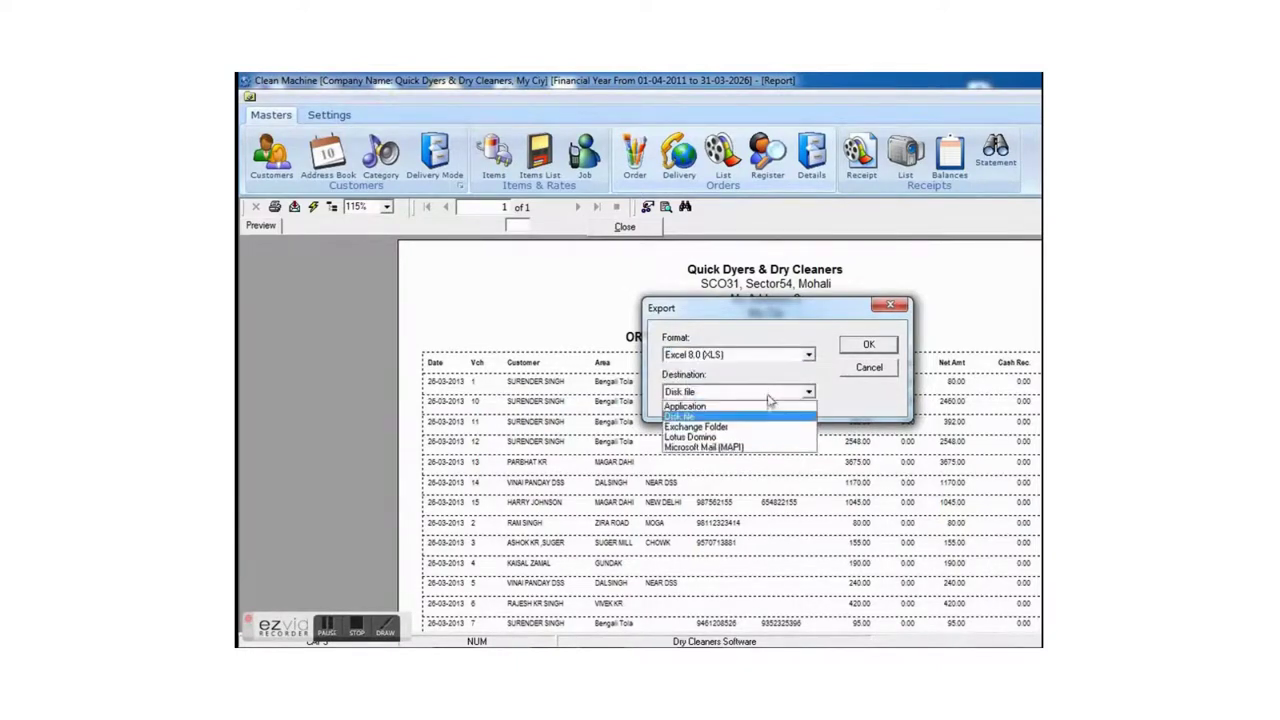
pyautogui.click(735, 420)
pyautogui.click(862, 344)
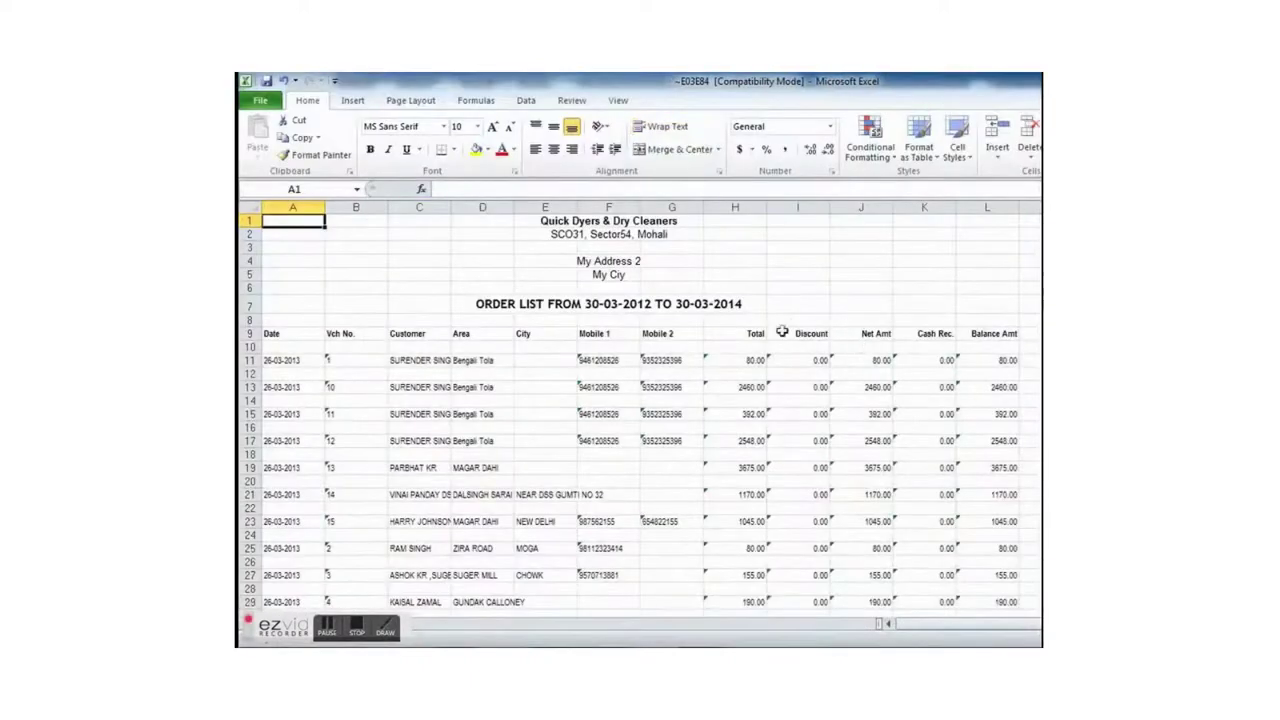
# - Close the exported New Calls workbook without saving and bring up the Order Register
pyautogui.click(785, 335)
pyautogui.scroll(-9, 790, 400)
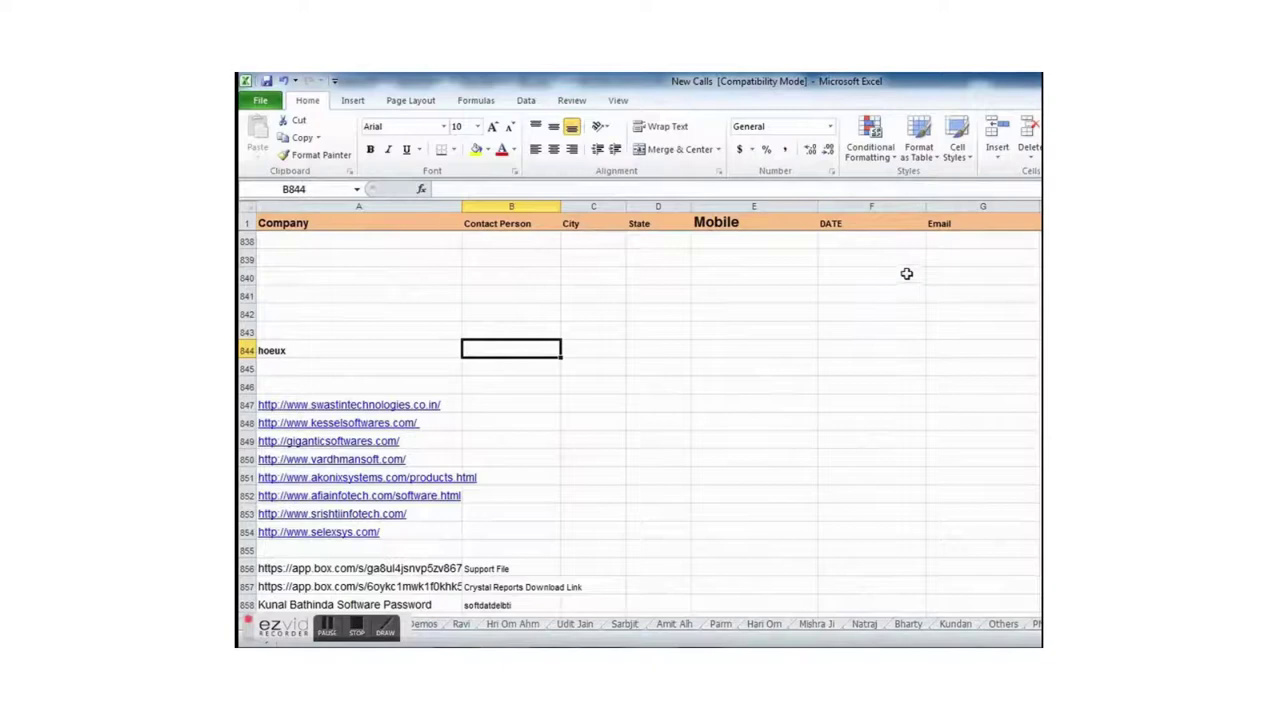
pyautogui.hotkey('ctrl', 'w')
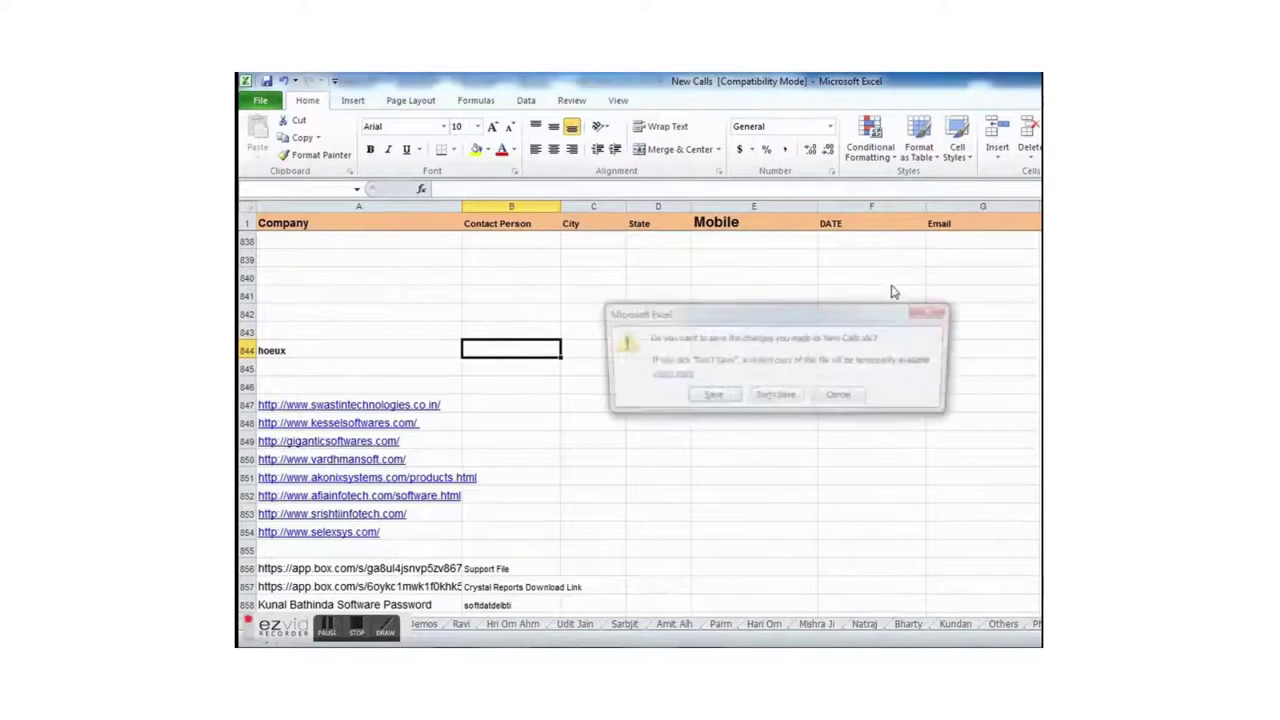
pyautogui.press('n')
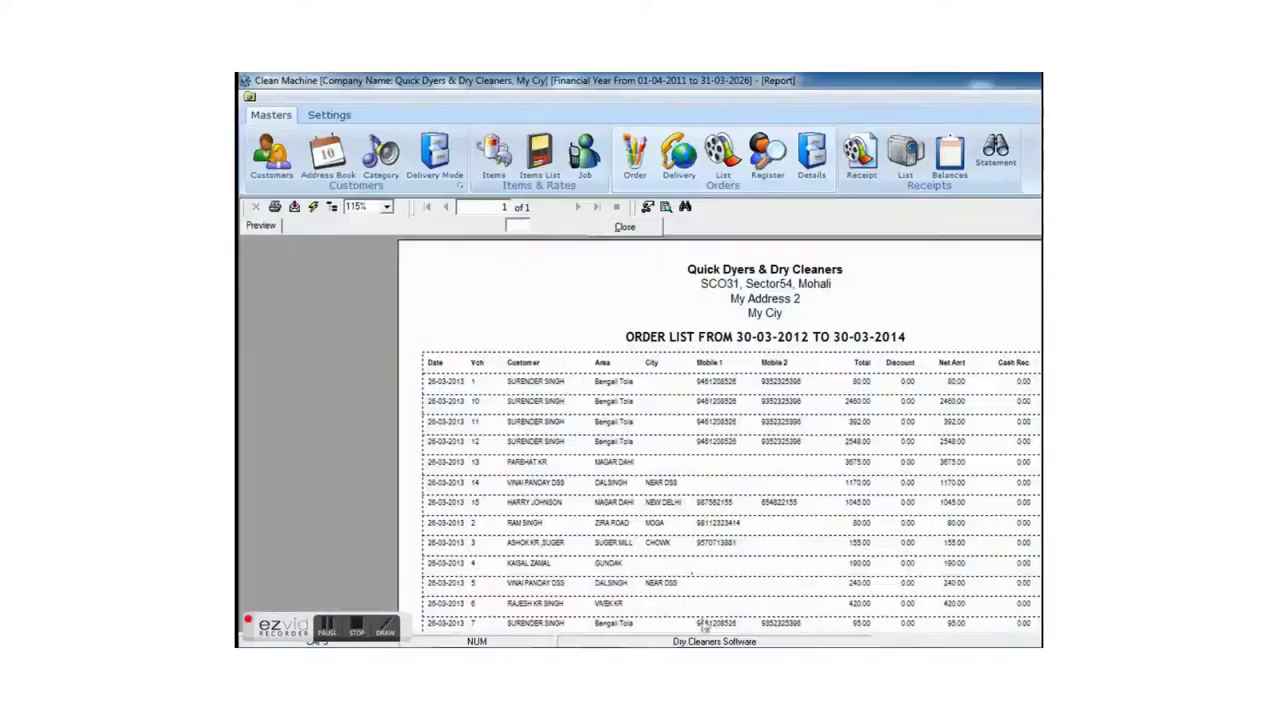
pyautogui.click(767, 150)
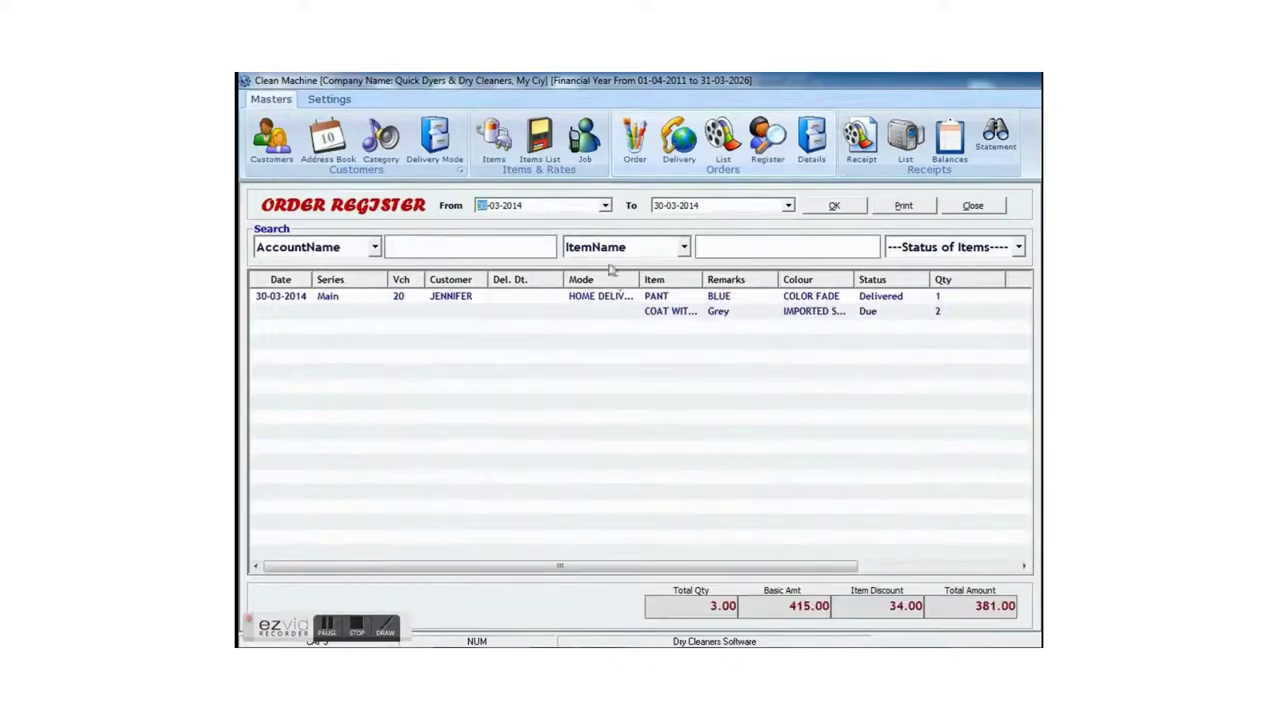
# - Filter order 20's items to Due Items, then Delivered Items, and close the Order Register
pyautogui.click(855, 312)
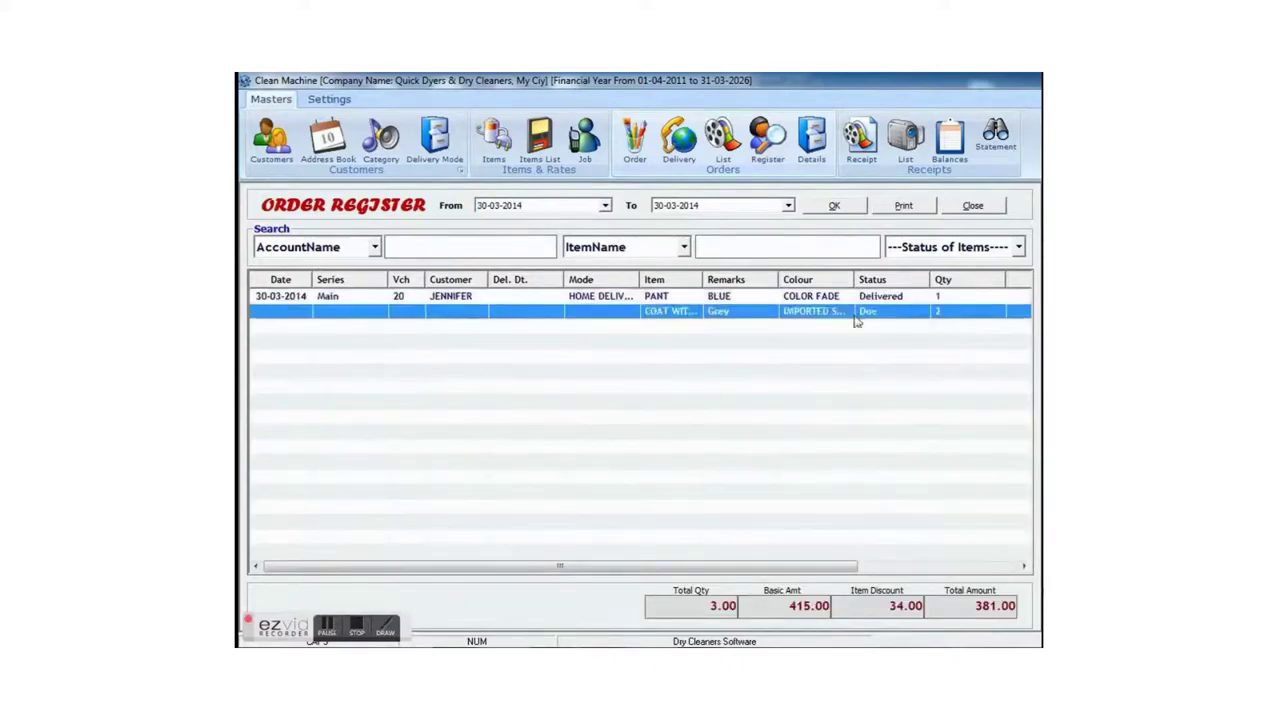
pyautogui.click(988, 247)
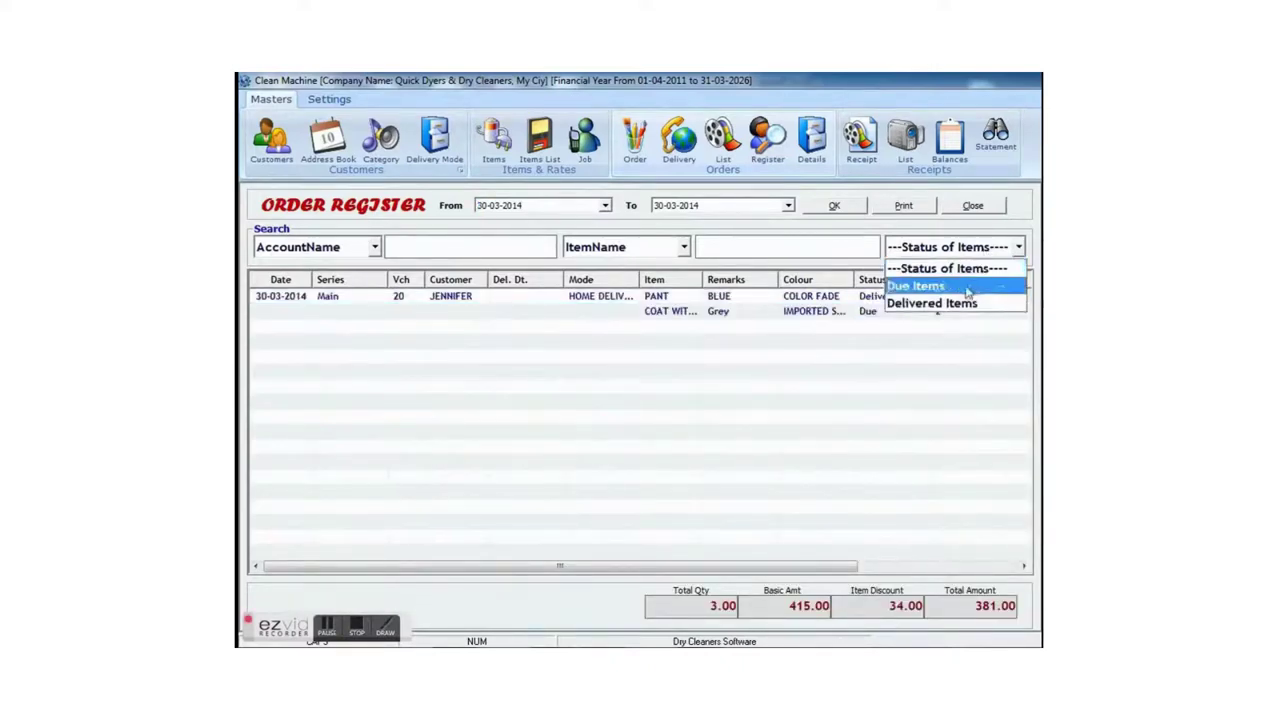
pyautogui.click(914, 286)
pyautogui.click(834, 205)
pyautogui.click(990, 247)
pyautogui.click(931, 303)
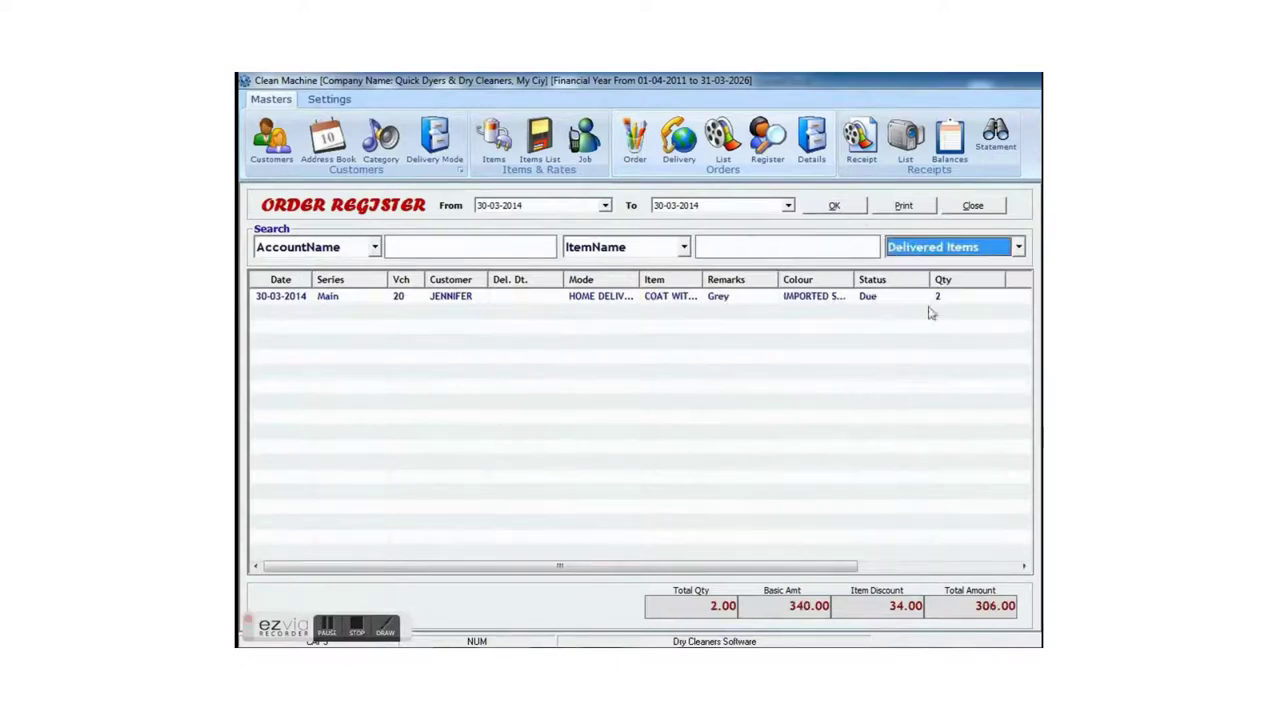
pyautogui.click(834, 205)
pyautogui.click(972, 205)
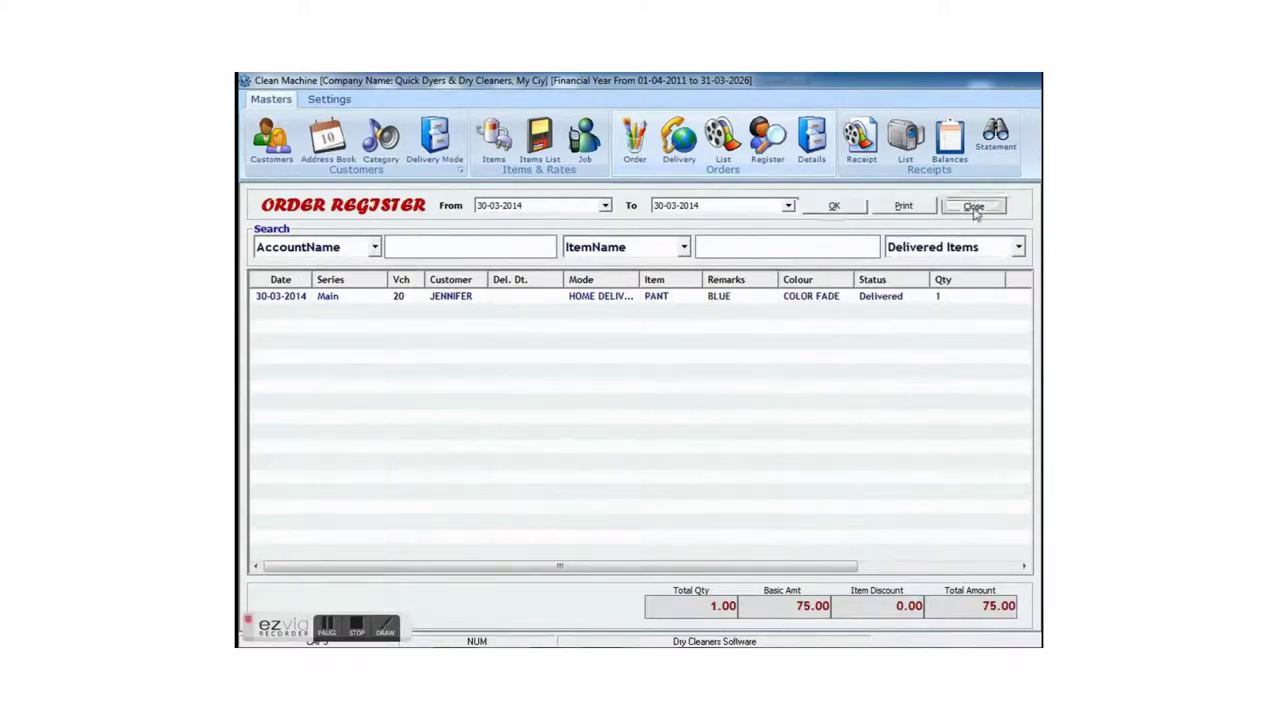
pyautogui.press('Escape')
# - View the Order Details report totalling 455 items worth 20464.00, then close it
pyautogui.click(810, 150)
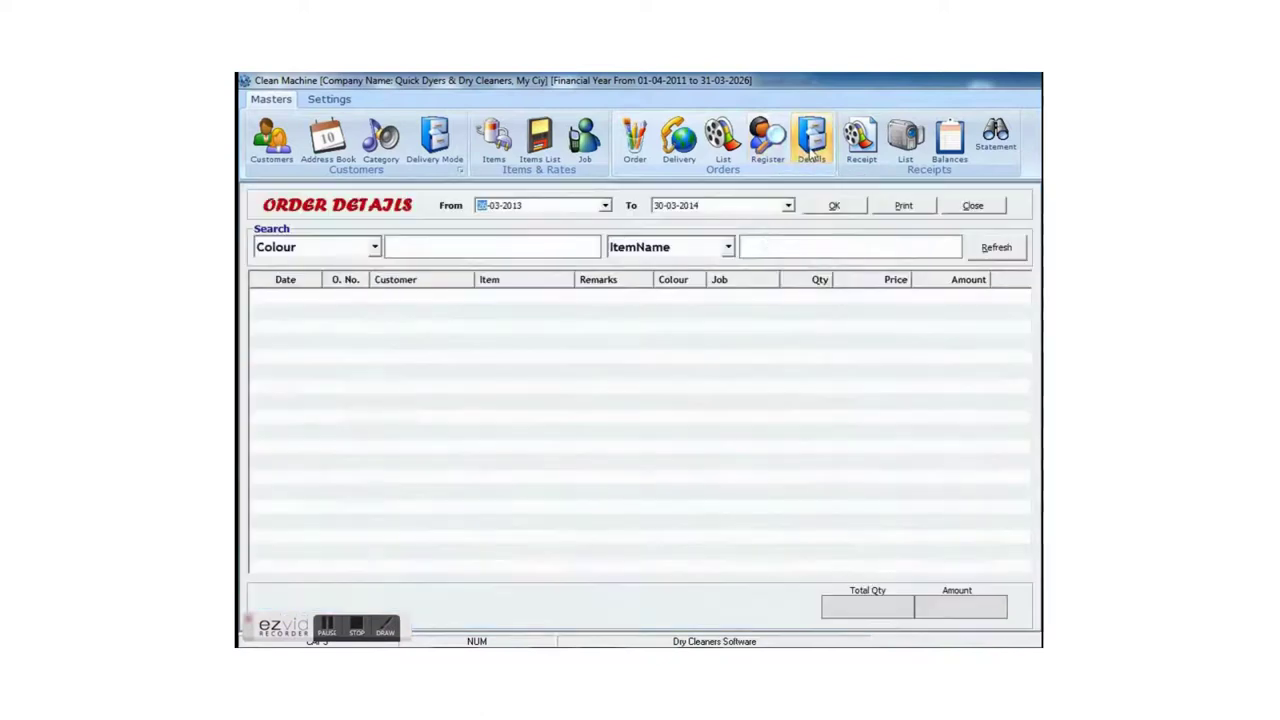
pyautogui.click(828, 205)
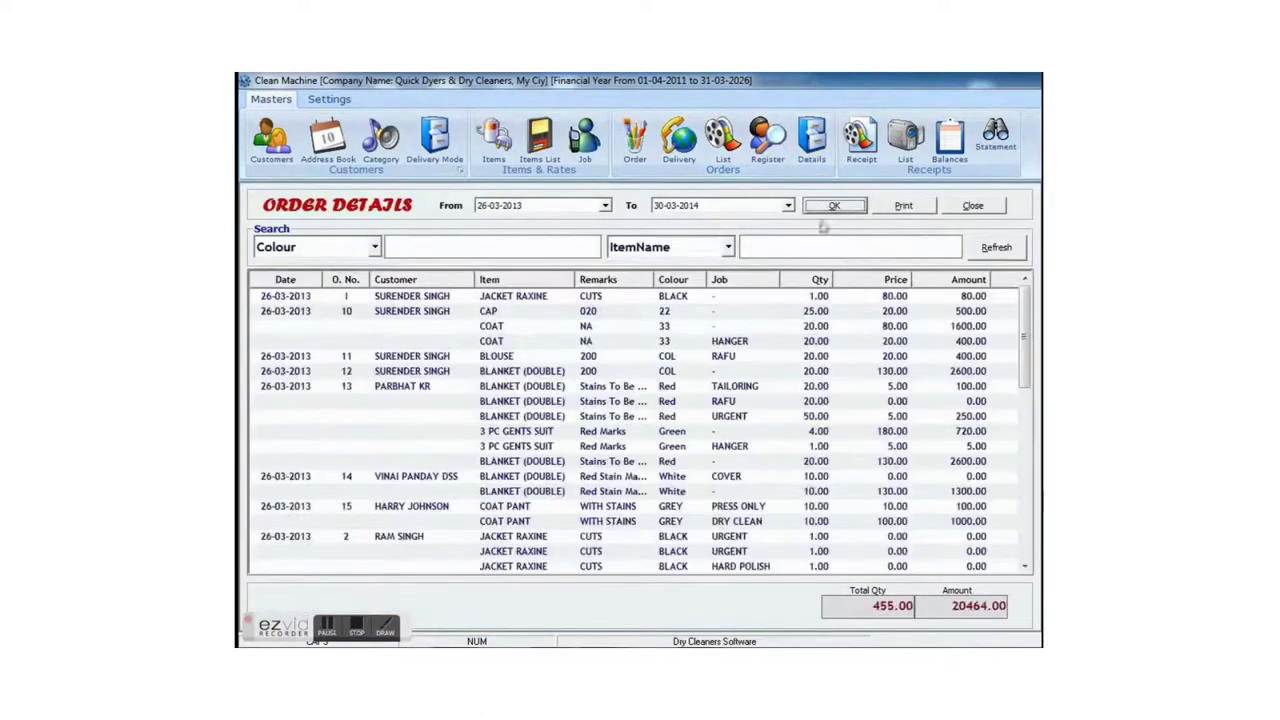
pyautogui.click(735, 300)
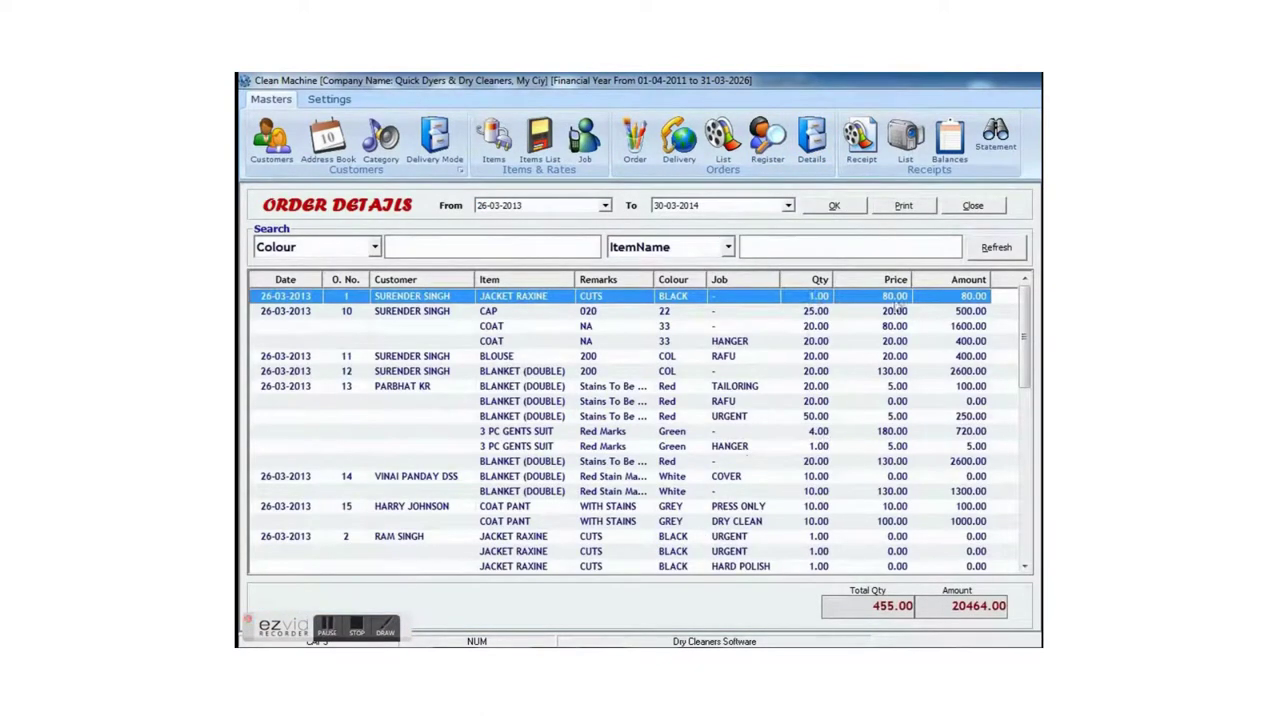
pyautogui.press('Escape')
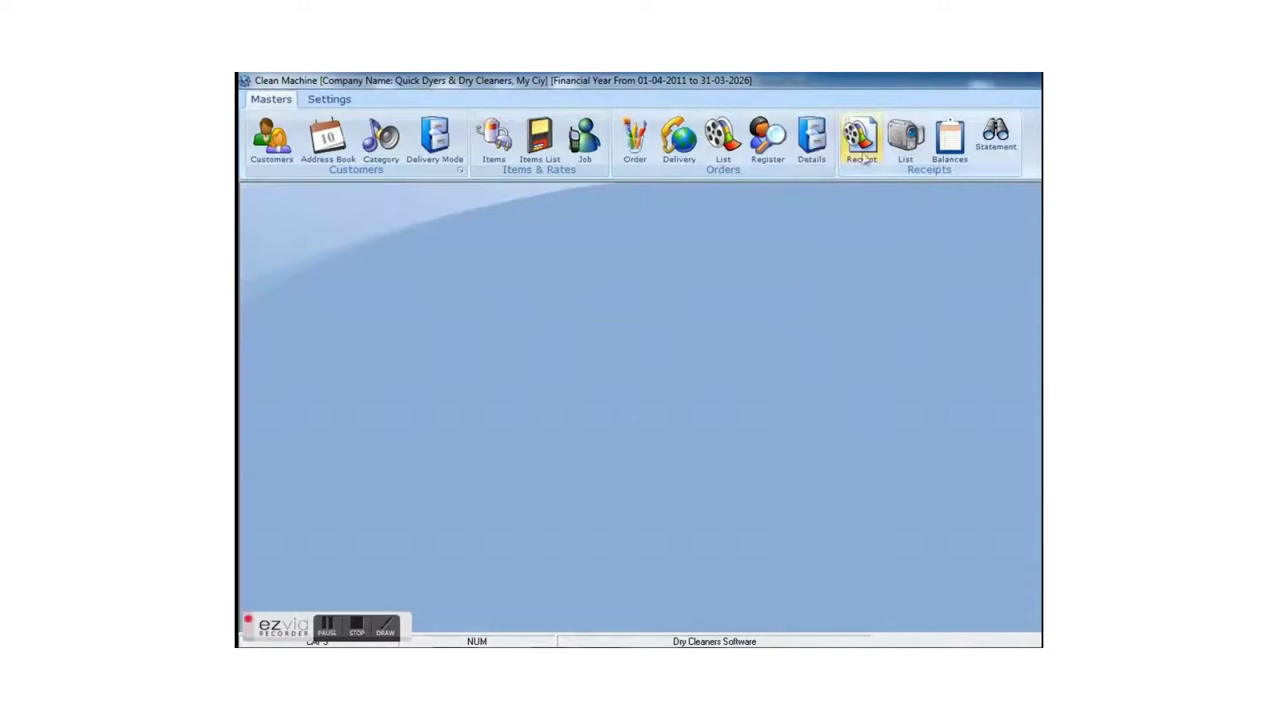
# - Record a 100.00 receipt from the customer's account as voucher 2, then close the form
pyautogui.click(862, 140)
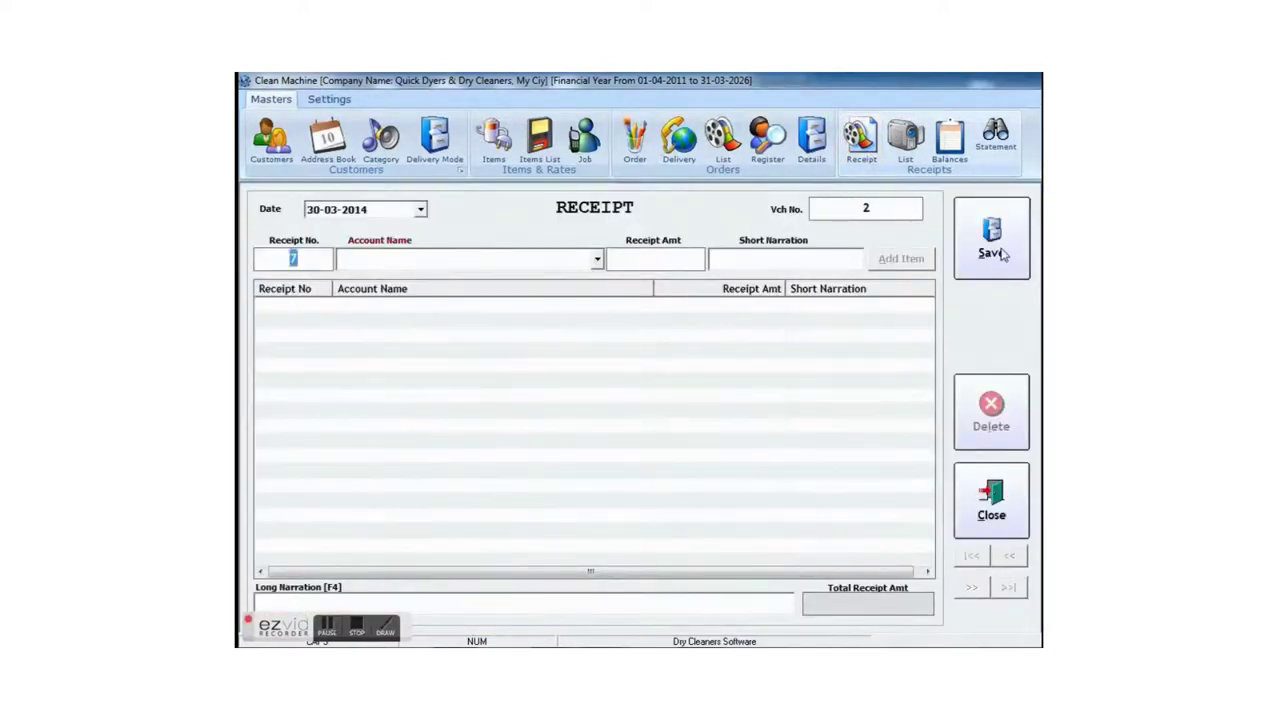
pyautogui.press('Return')
pyautogui.press('End')
pyautogui.press('Return')
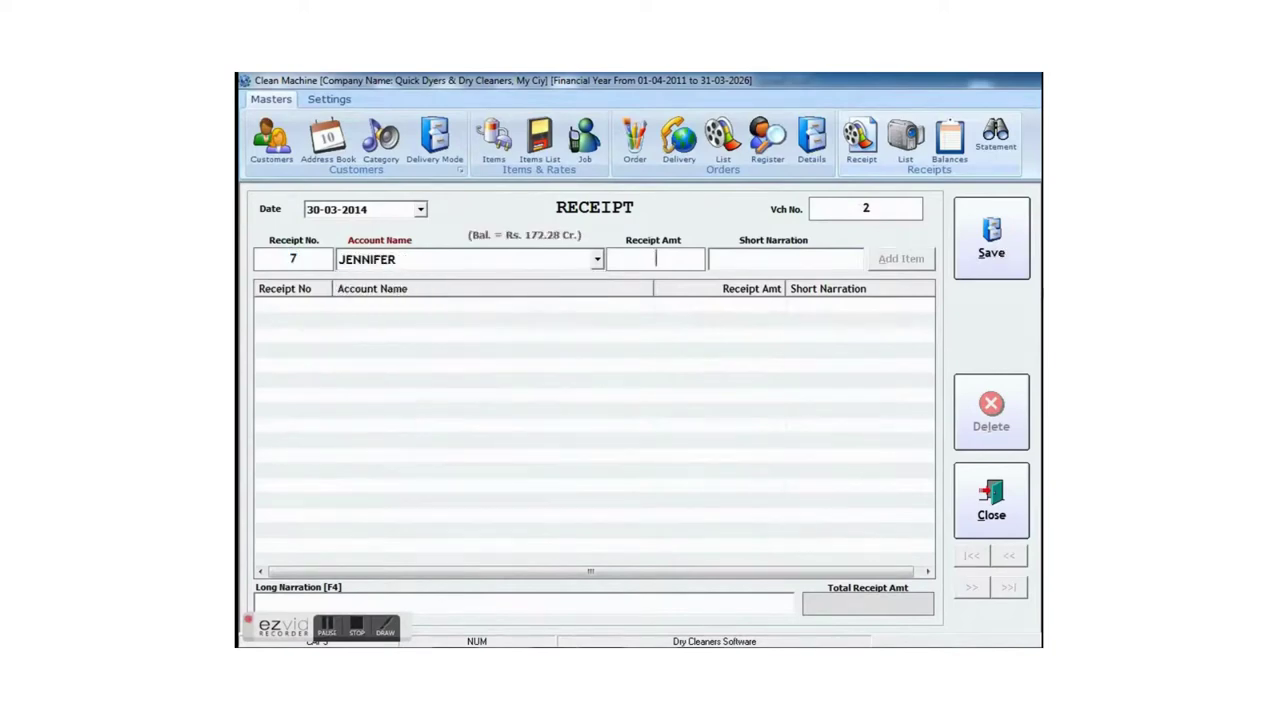
pyautogui.write('100')
pyautogui.press('Return')
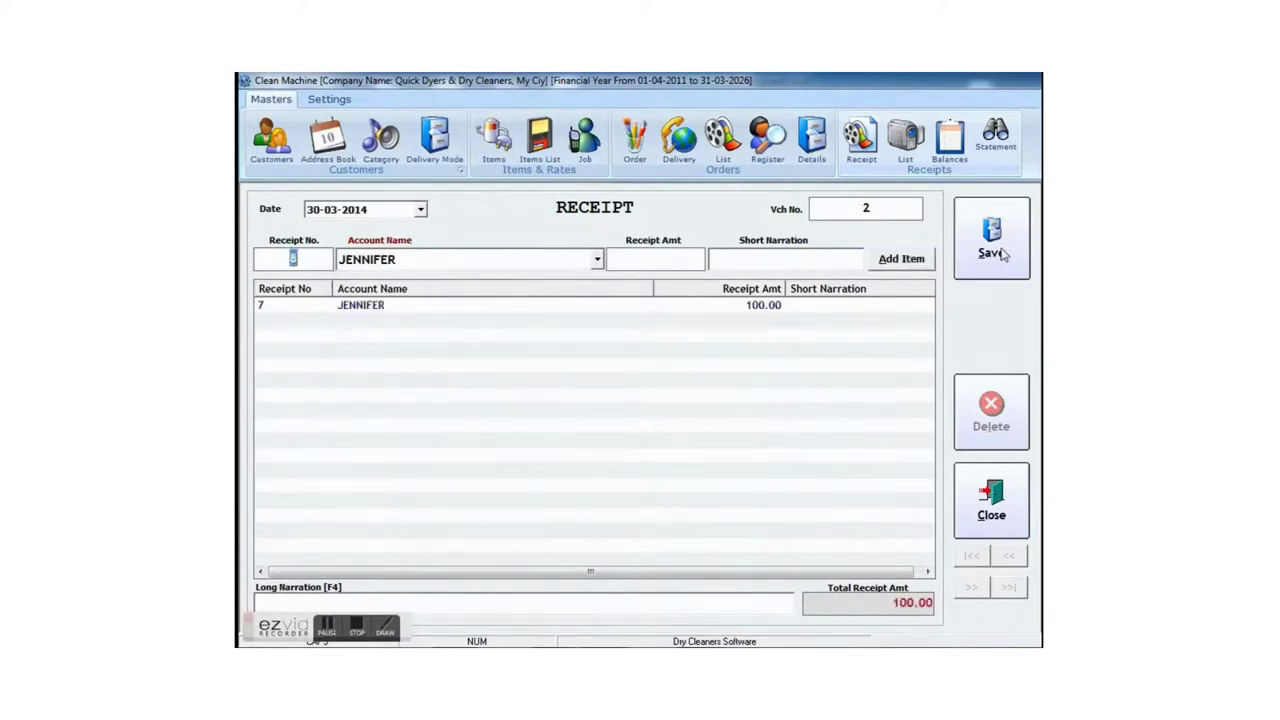
pyautogui.click(996, 247)
pyautogui.press('Return')
pyautogui.press('Escape')
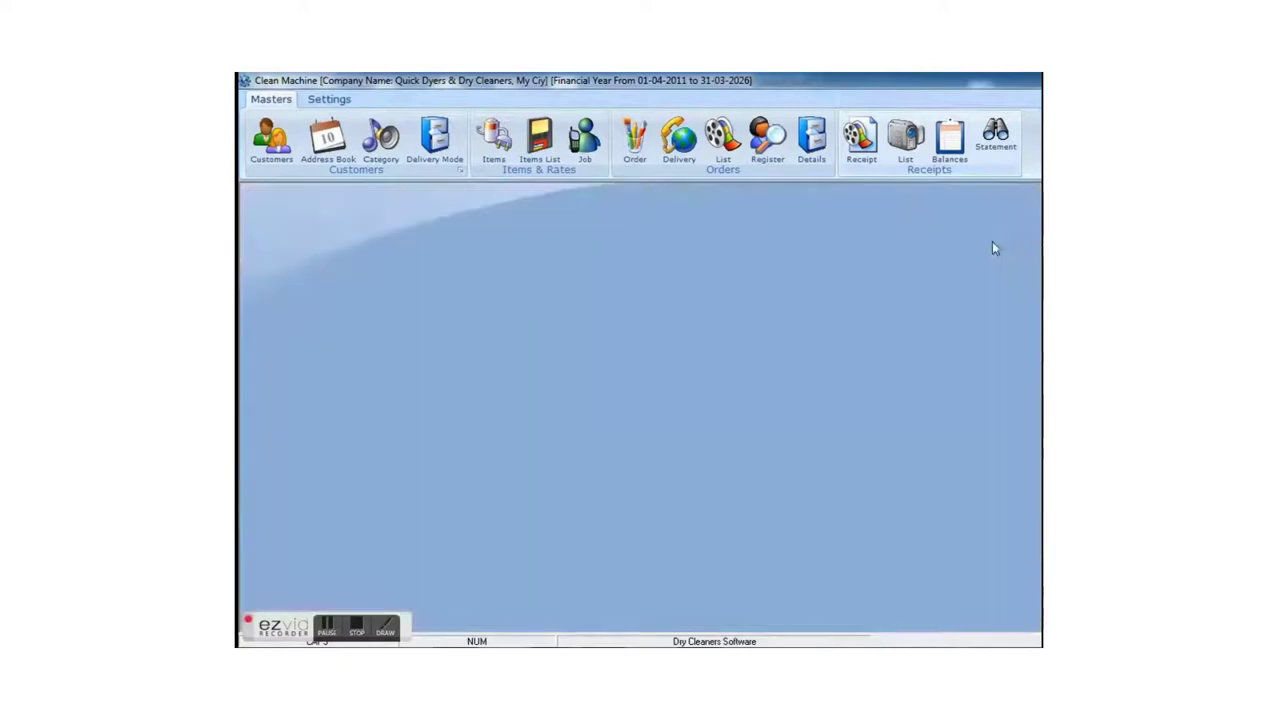
pyautogui.click(908, 150)
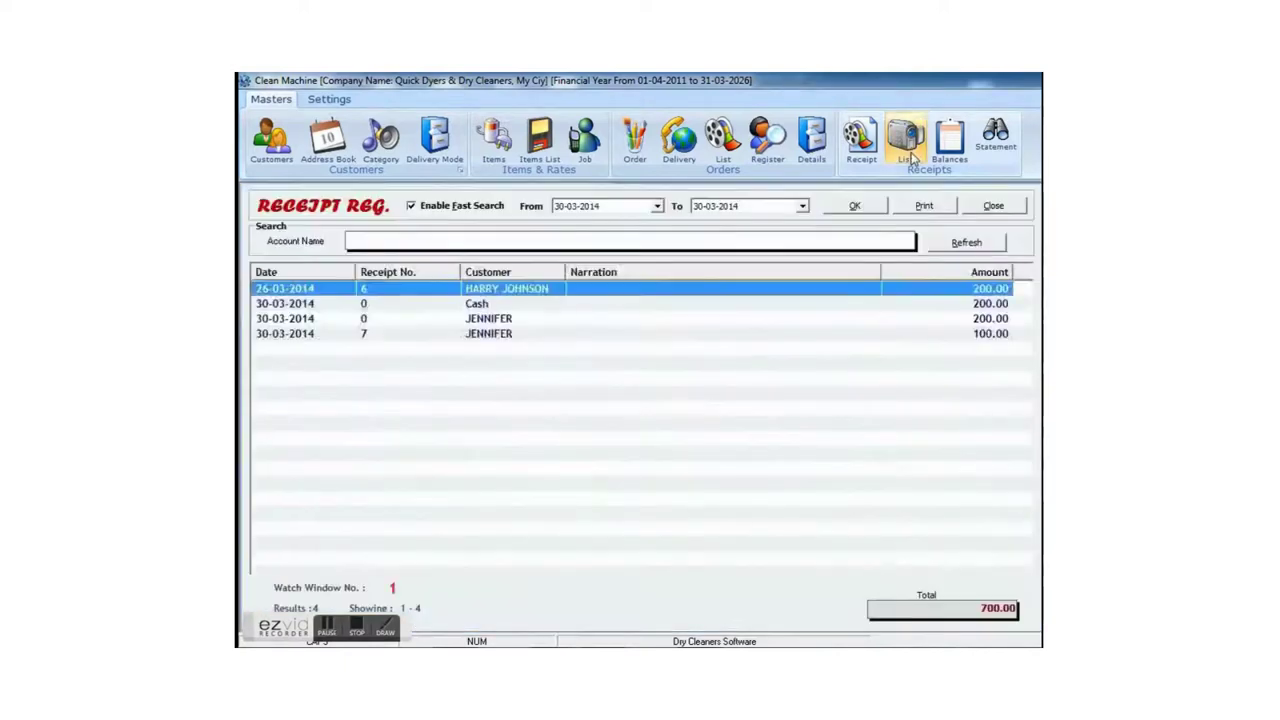
pyautogui.click(700, 322)
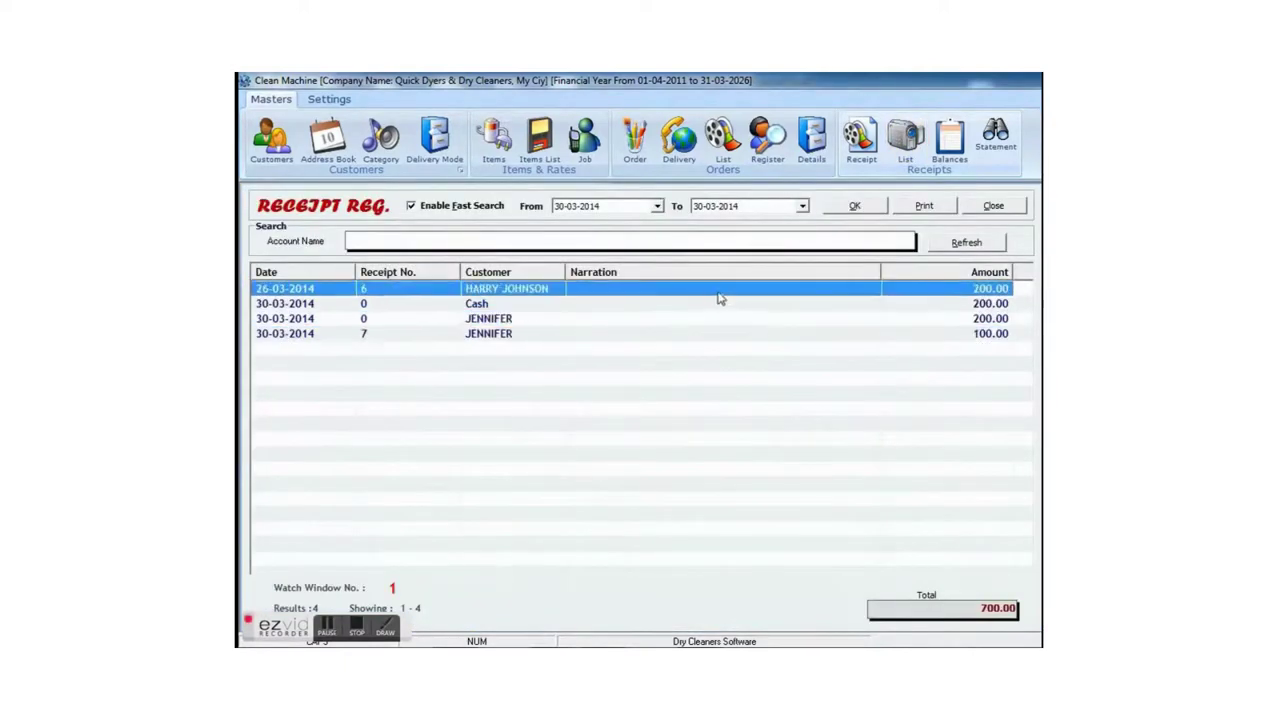
pyautogui.click(667, 243)
pyautogui.write('JENN')
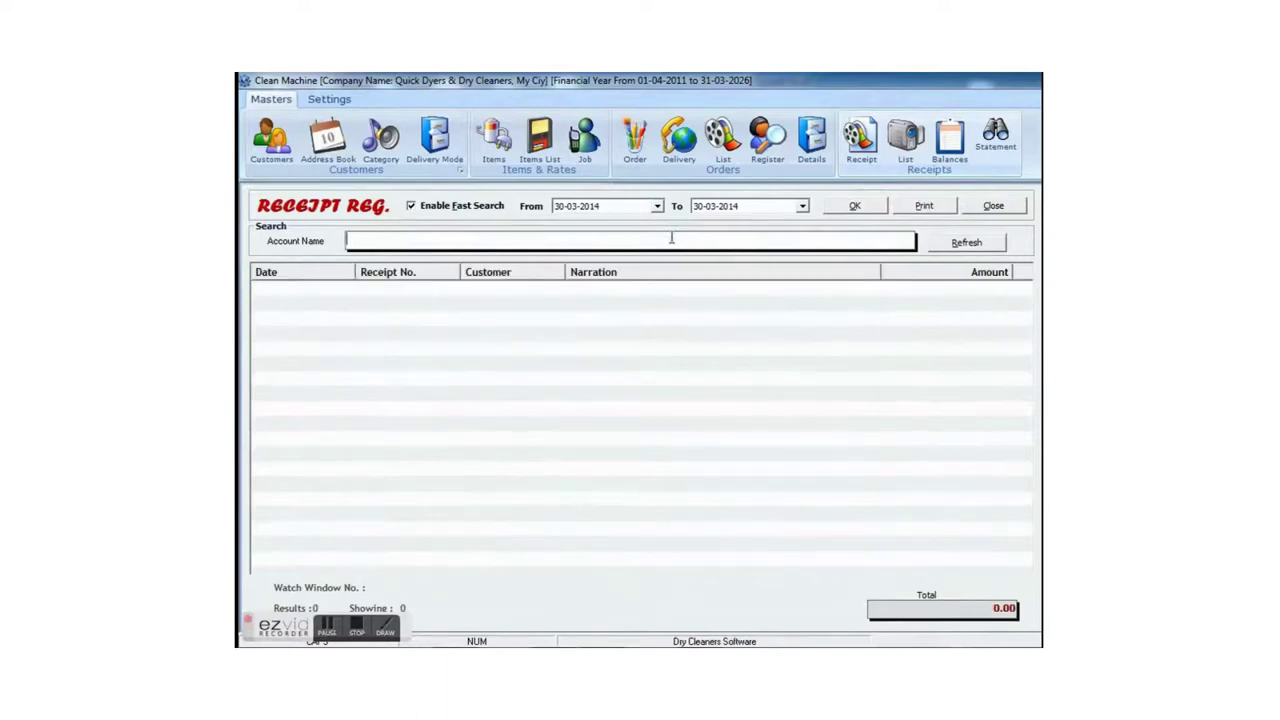
pyautogui.press('Escape')
pyautogui.click(950, 140)
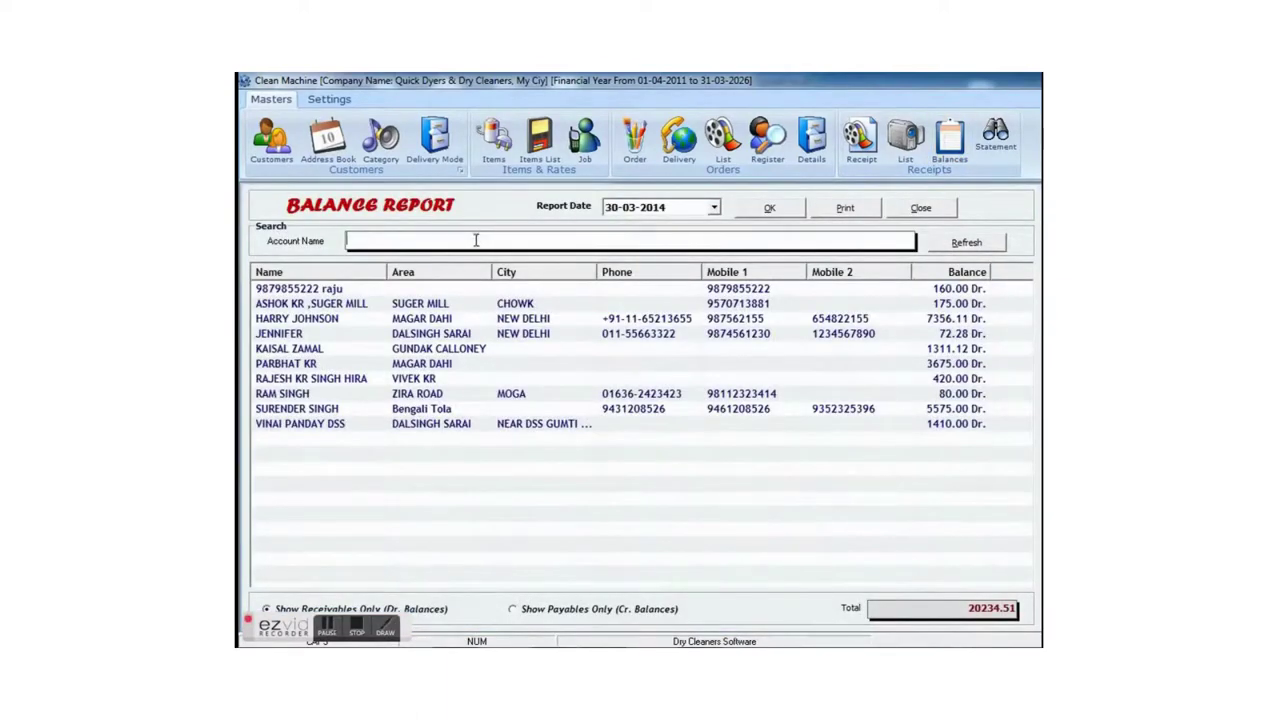
pyautogui.write('J')
pyautogui.press('BackSpace')
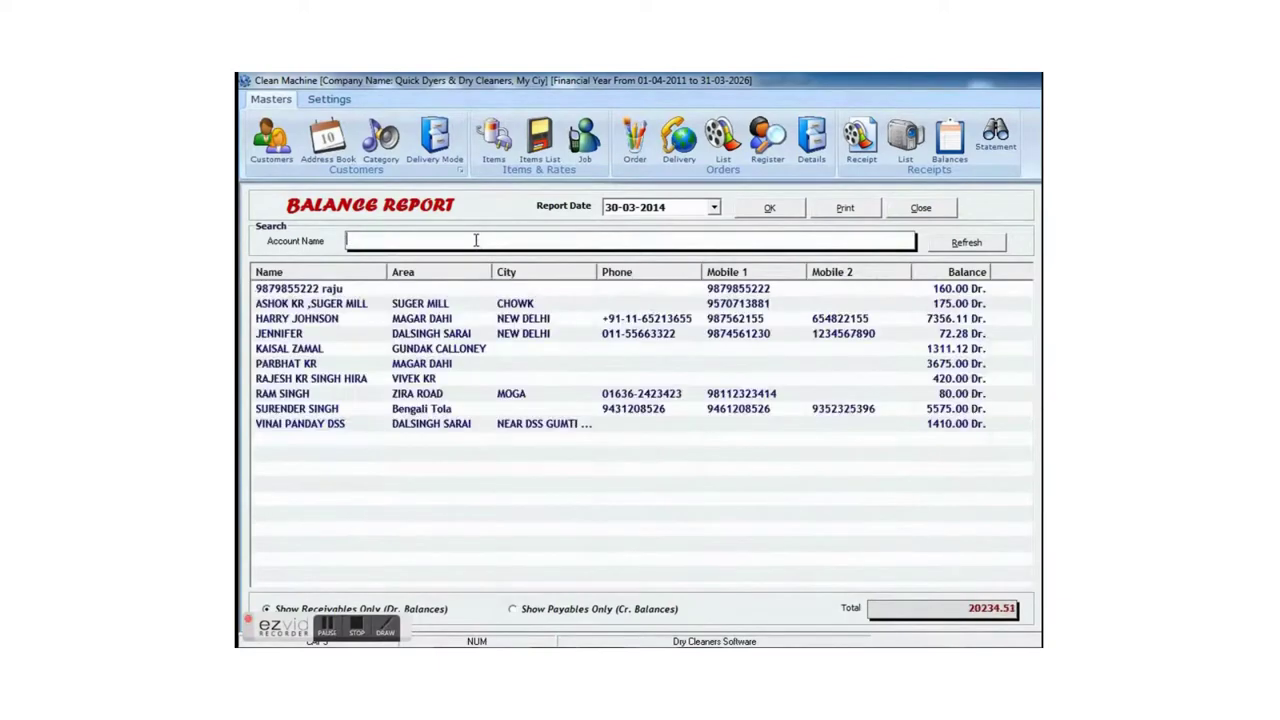
pyautogui.press('Escape')
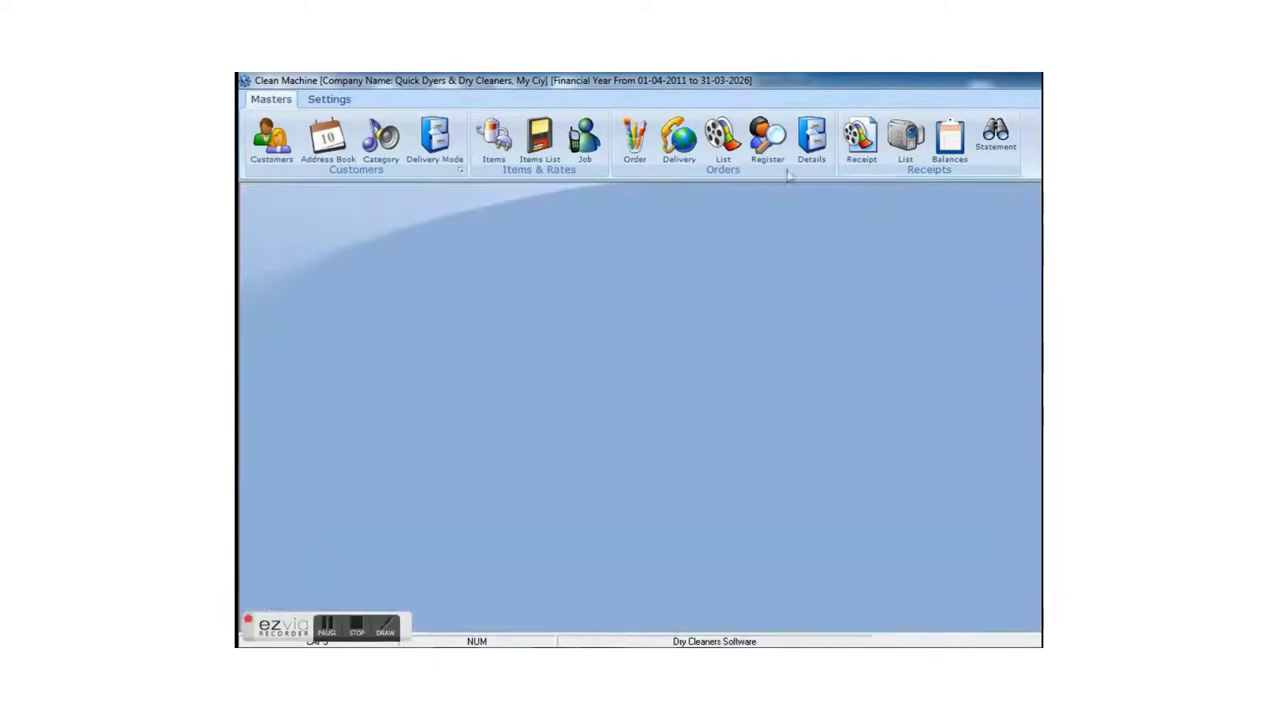
pyautogui.click(995, 138)
pyautogui.write('JENNIFER')
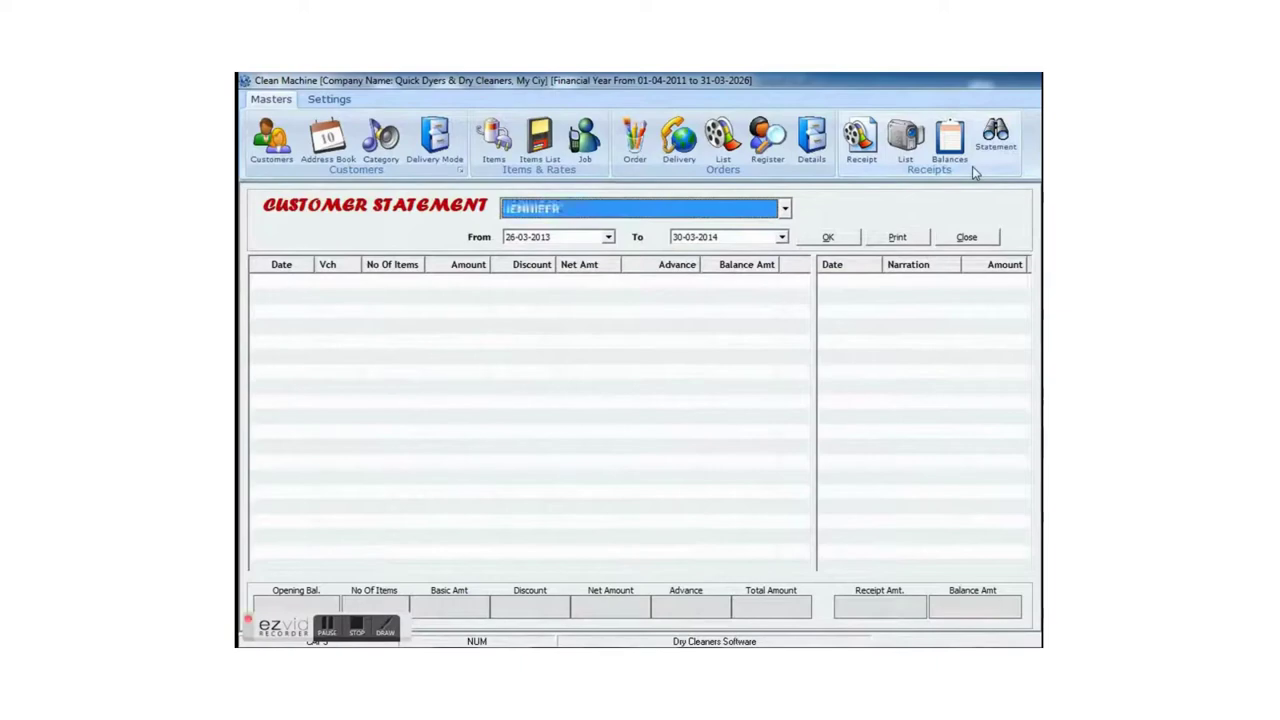
pyautogui.click(824, 240)
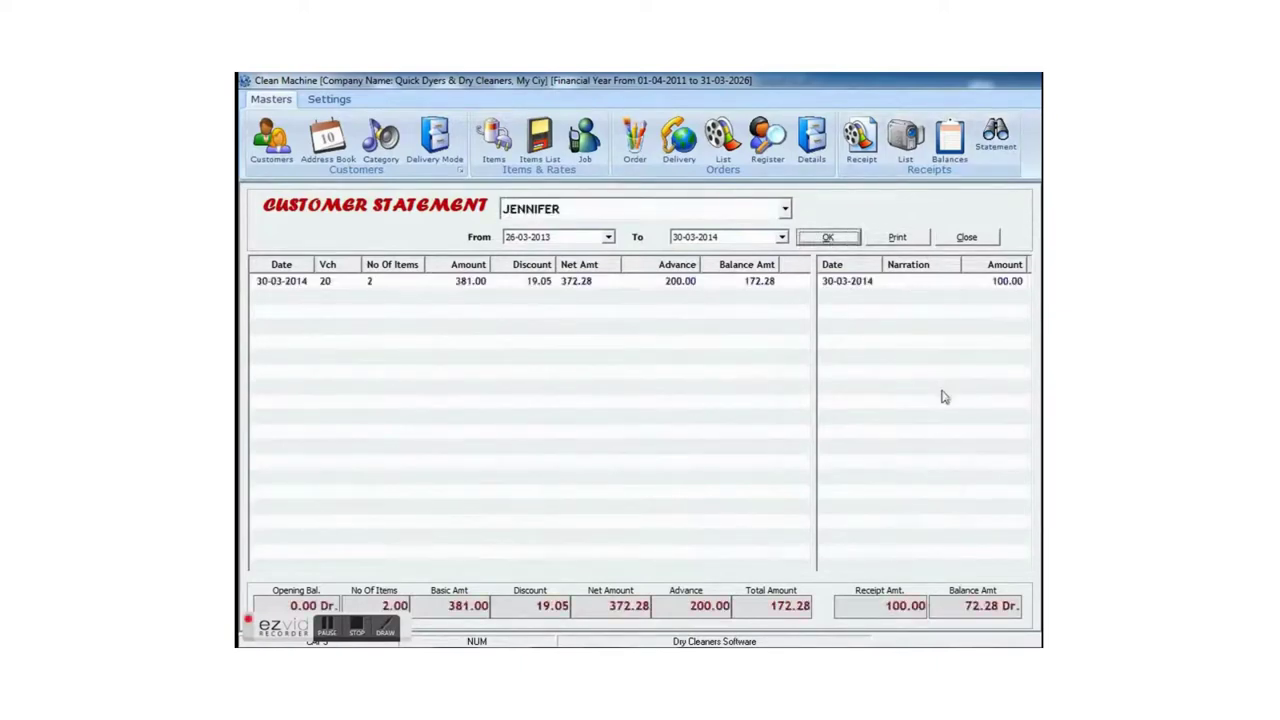
pyautogui.click(897, 238)
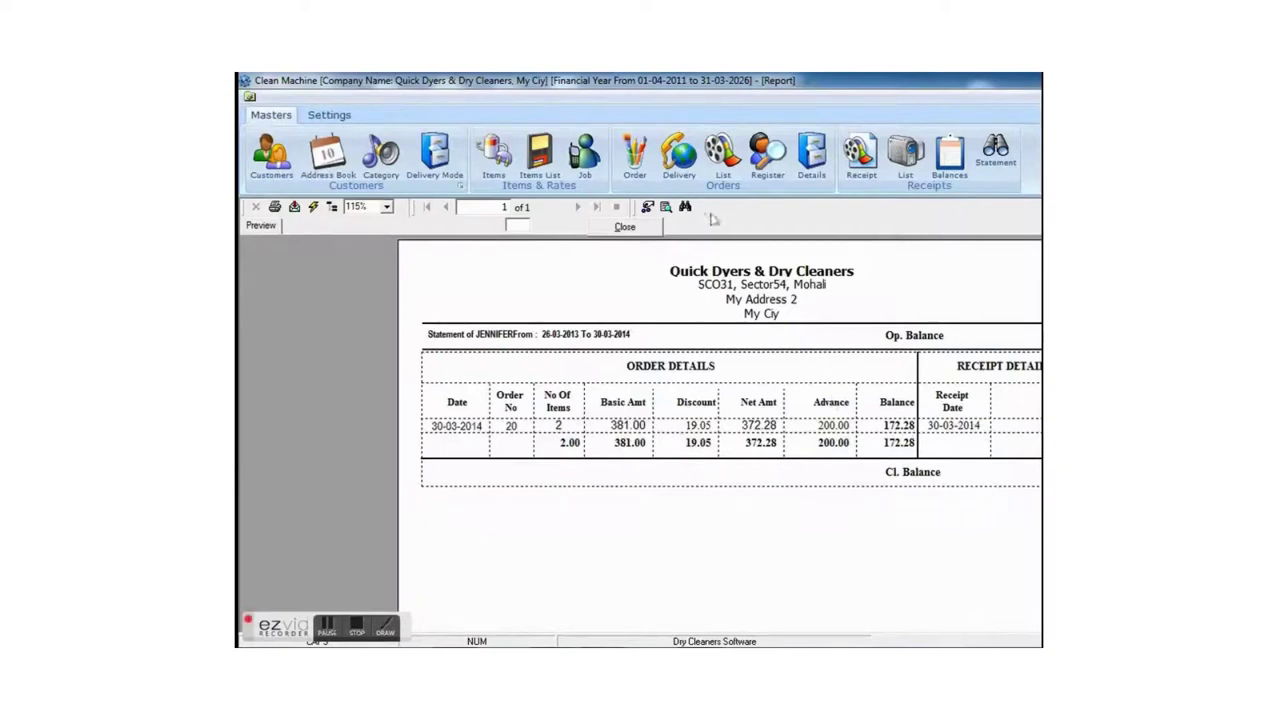
pyautogui.click(650, 228)
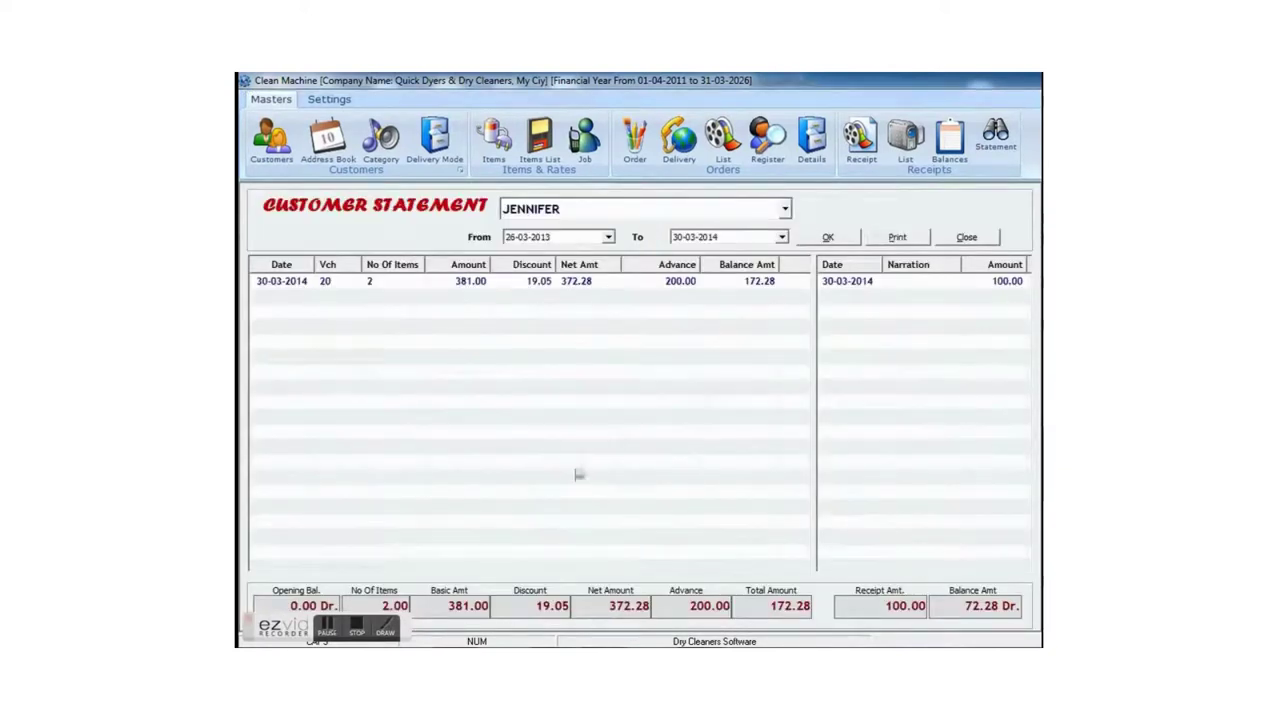
pyautogui.press('Escape')
pyautogui.click(355, 628)
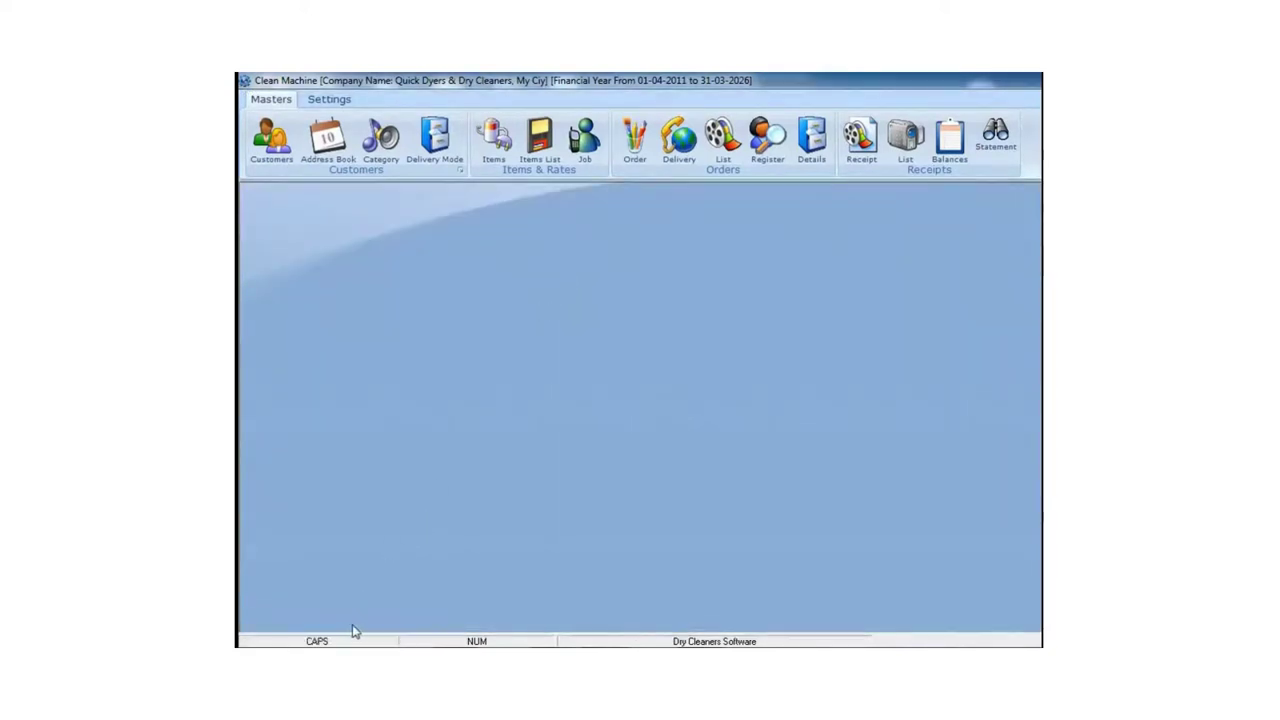